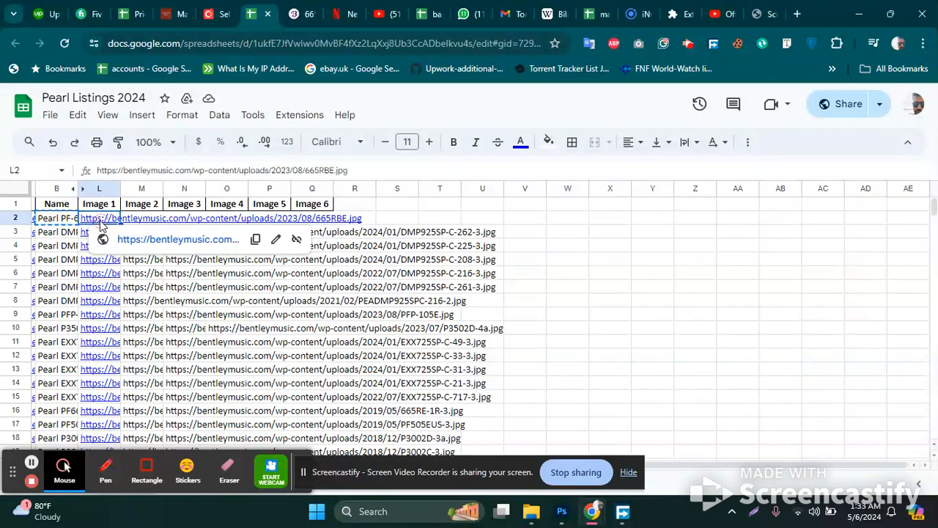
Open the Image 1 link from row 2 of the Pearl listings sheet in the browser tab used for product images
key(ctrl+c)
click(298, 6)
click(266, 37)
key(ctrl+v)
key(Return)
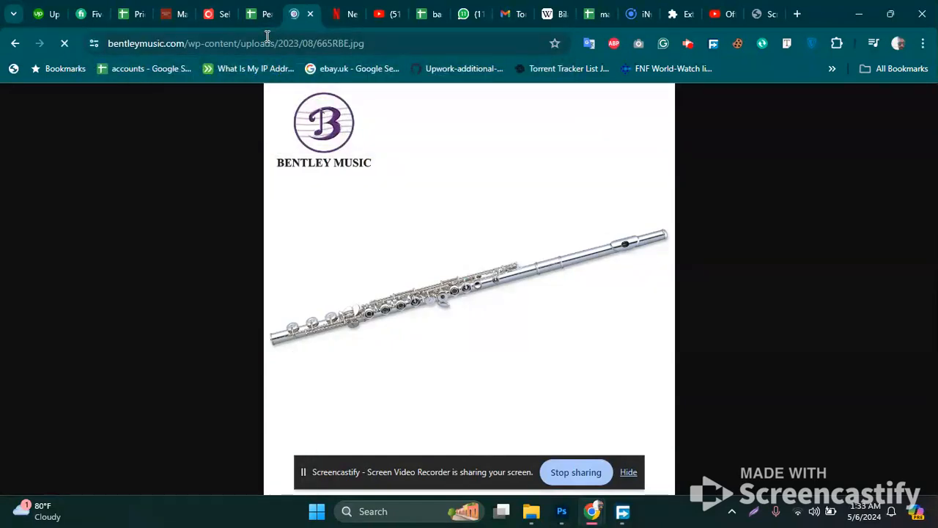
Download the flute image 665RBE.jpg and minimize the download manager
right_click(372, 158)
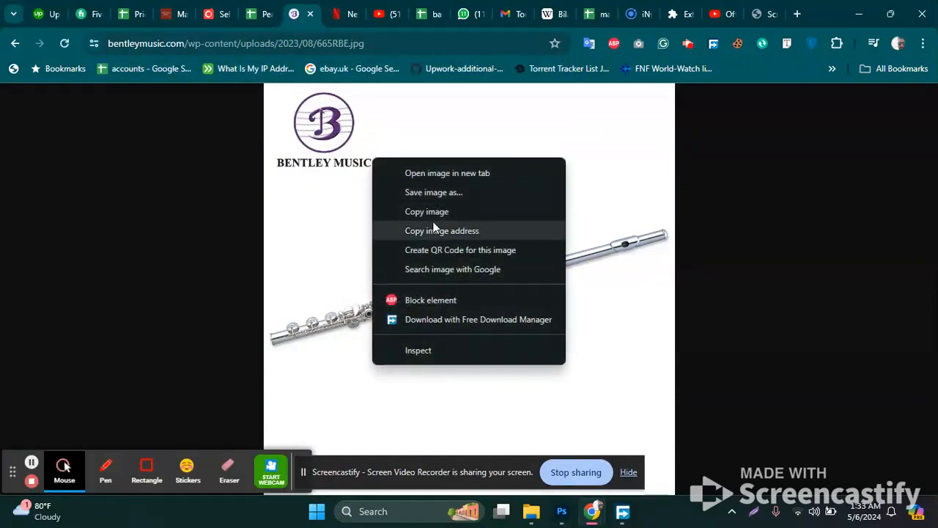
click(408, 193)
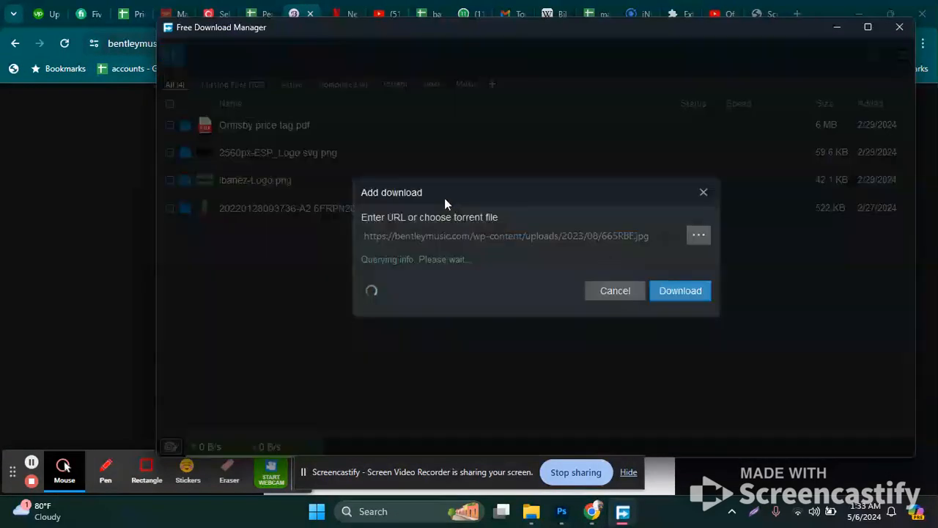
click(681, 313)
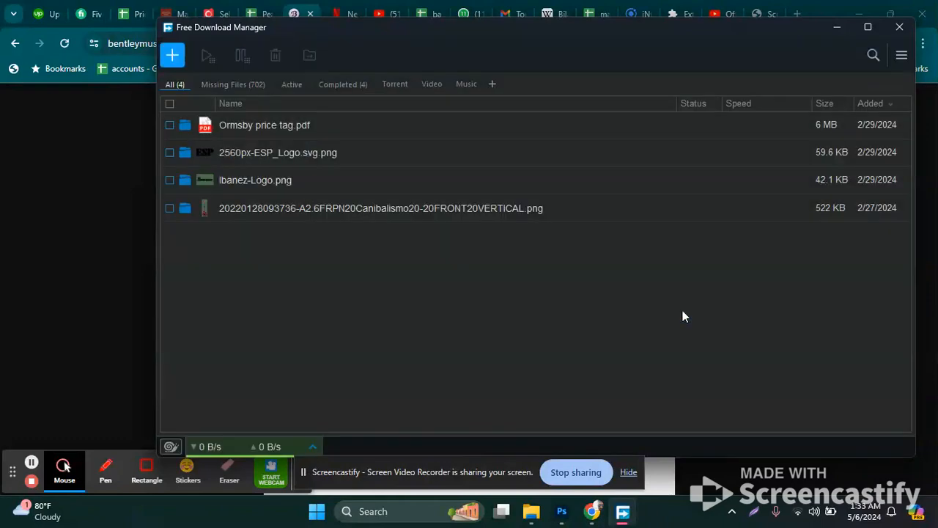
click(844, 28)
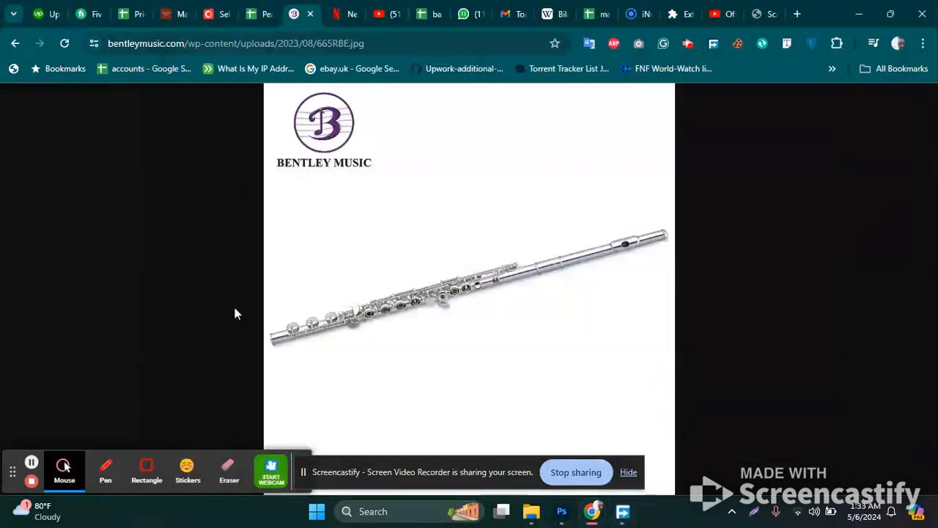
Open the 665RBE image from the tema folder in Photoshop and update it from the disk copy
click(530, 509)
click(152, 163)
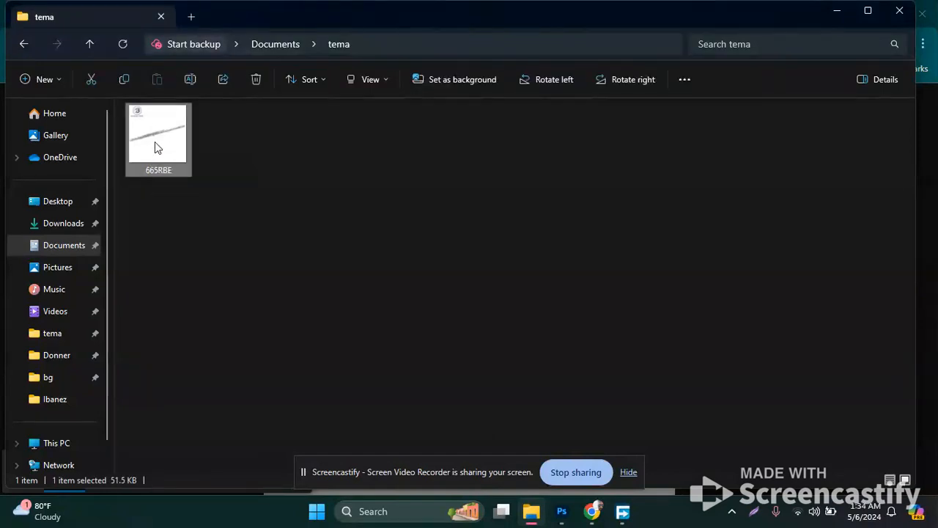
drag(159, 147, 366, 62)
drag(222, 72, 242, 80)
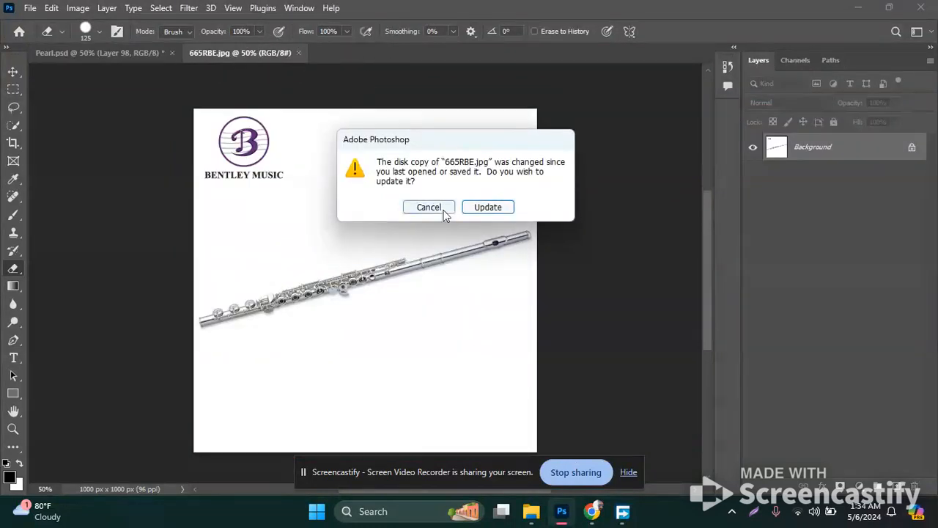
click(488, 208)
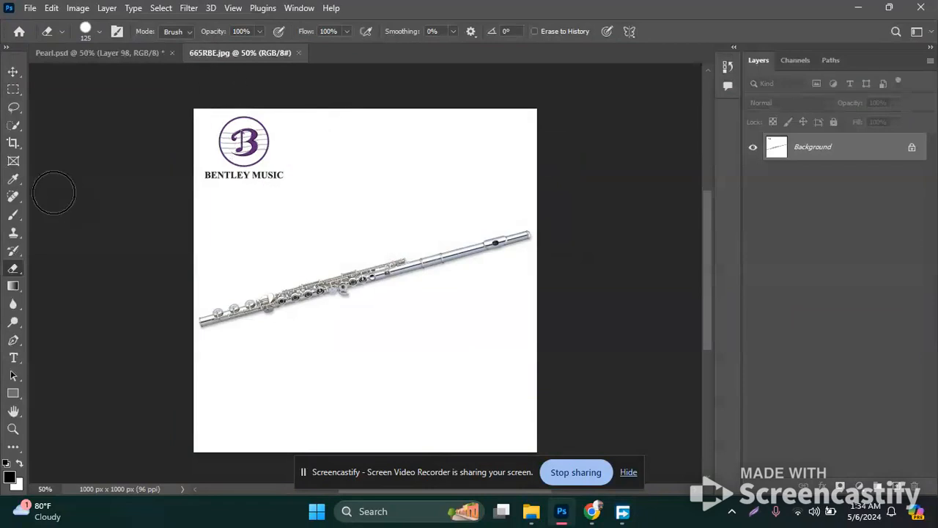
Place the flute image from 665RBE.jpg into the Pearl.psd poster as a new layer, undoing the first placement
click(13, 72)
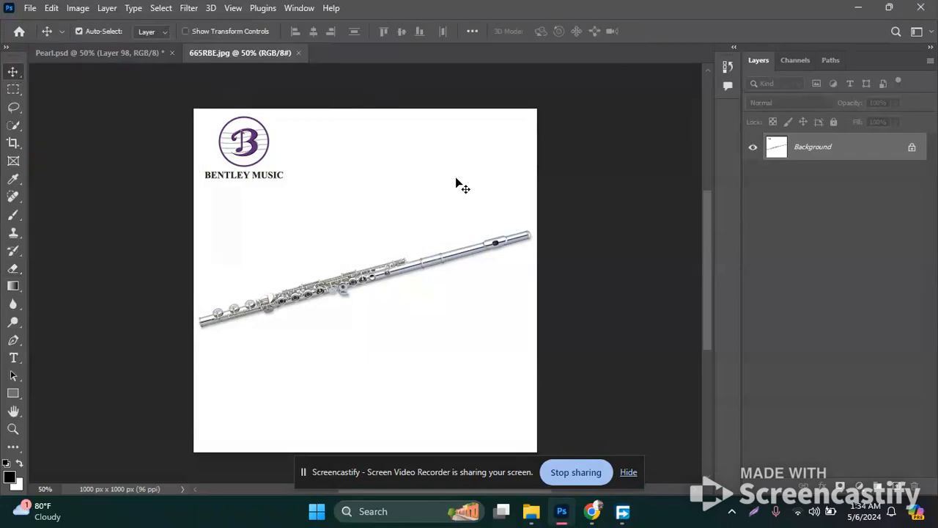
drag(370, 277, 213, 93)
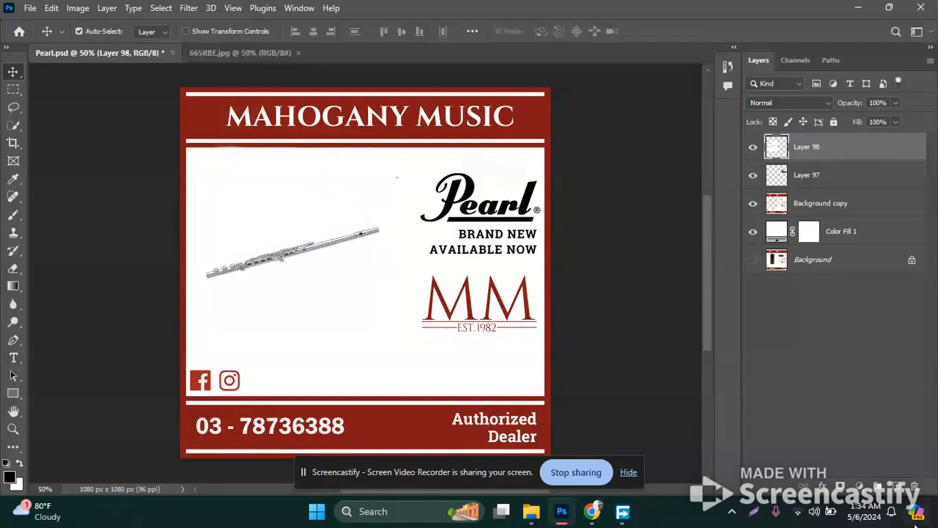
key(ctrl+z)
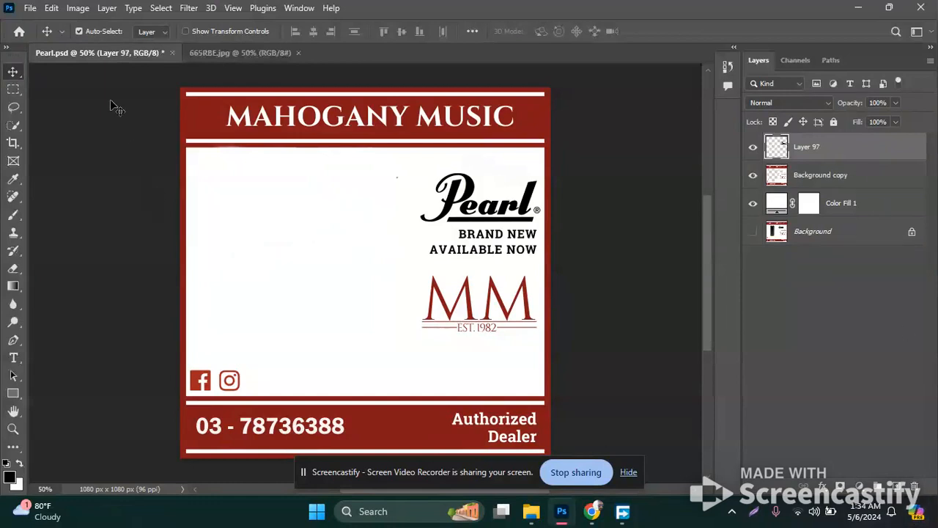
click(215, 56)
drag(345, 314, 291, 252)
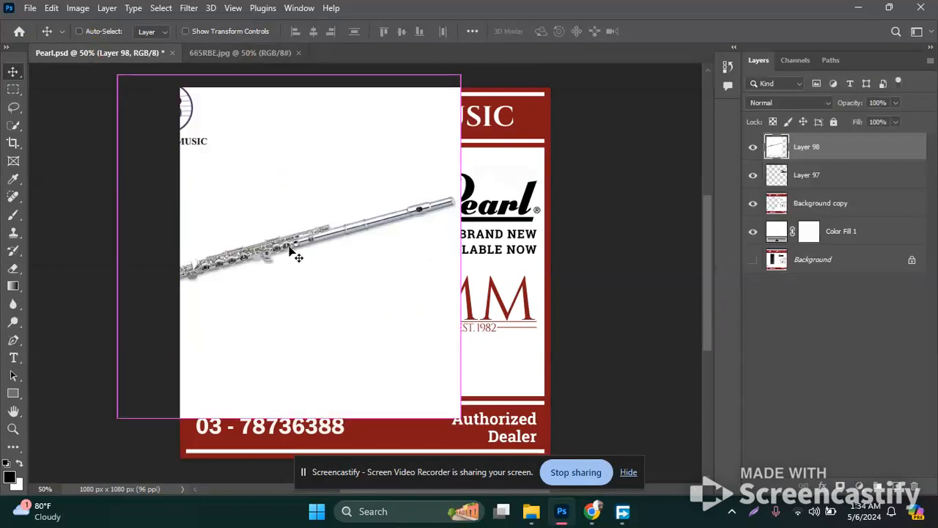
Scale the flute layer to about 57.3% and position it in the white area beside the Pearl logo
key(ctrl+t)
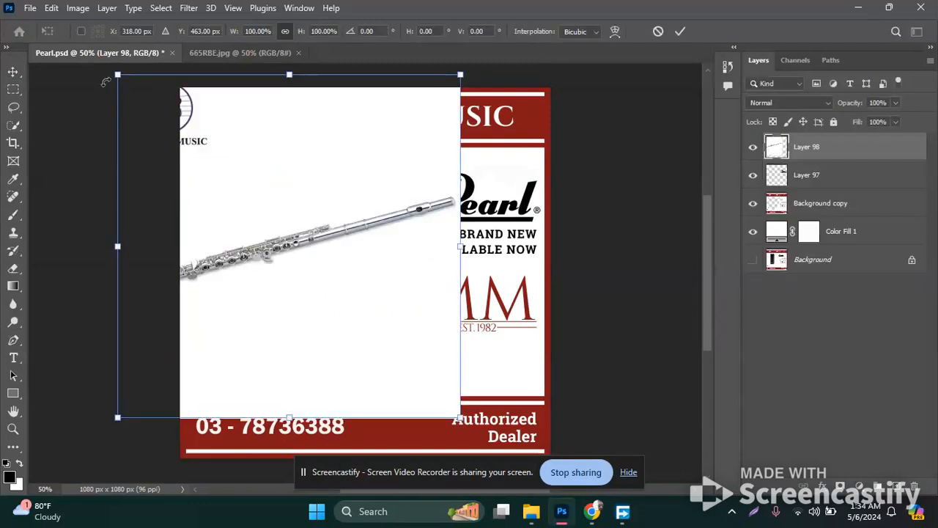
drag(118, 75, 264, 221)
drag(339, 327, 272, 257)
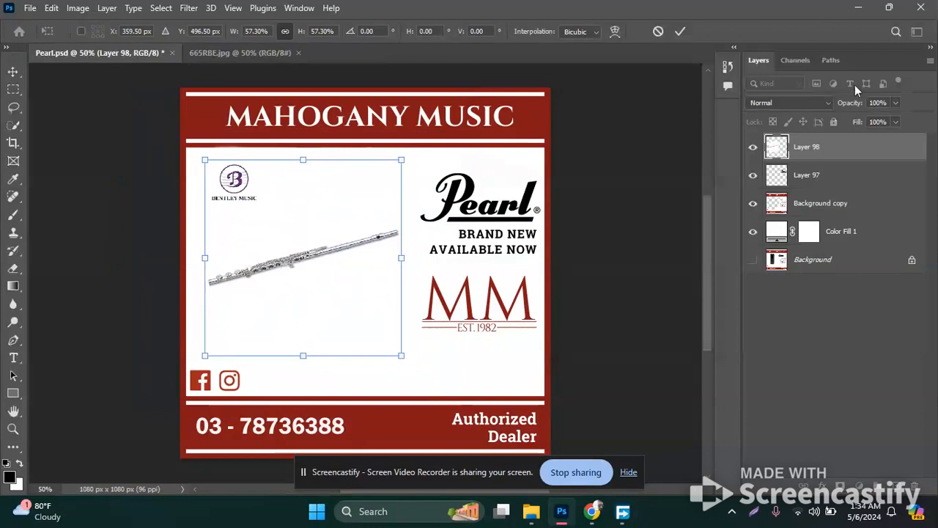
click(680, 31)
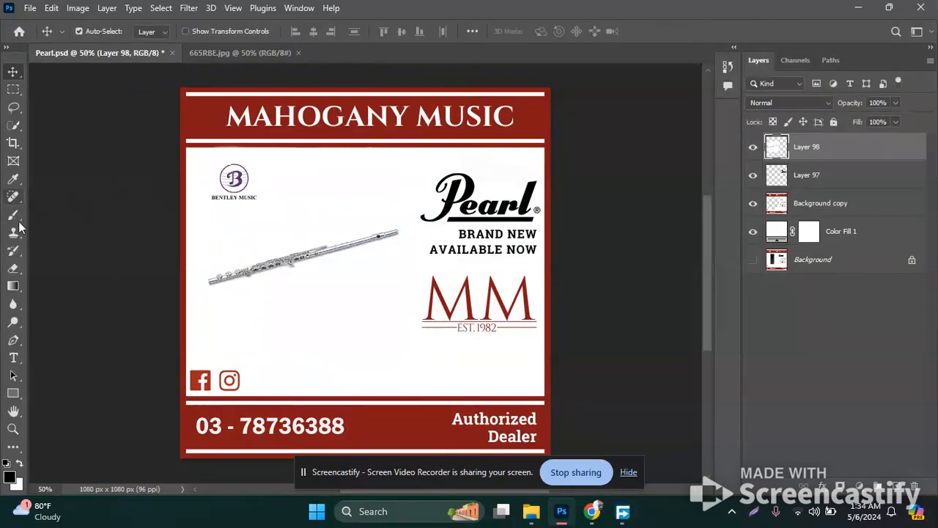
Erase the Bentley Music logo and its lettering from the flute layer with the Eraser tool
click(16, 269)
click(72, 267)
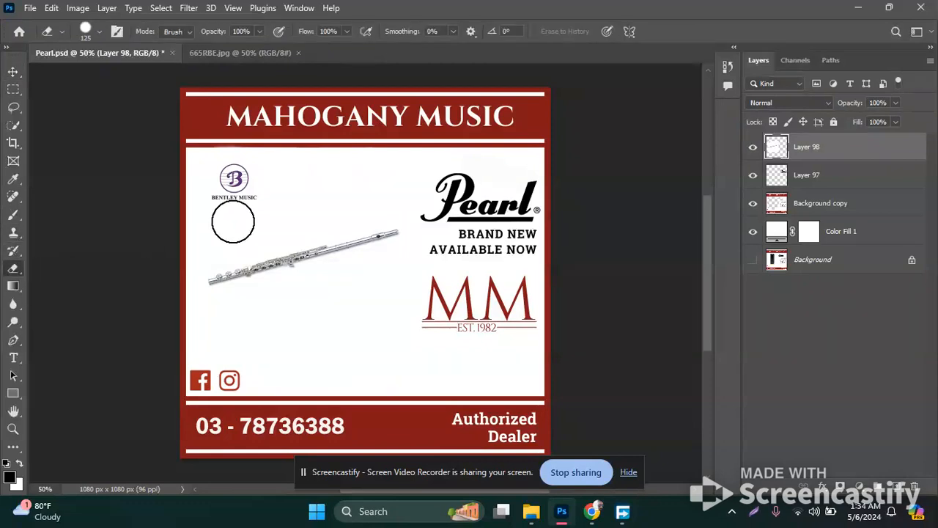
key(v)
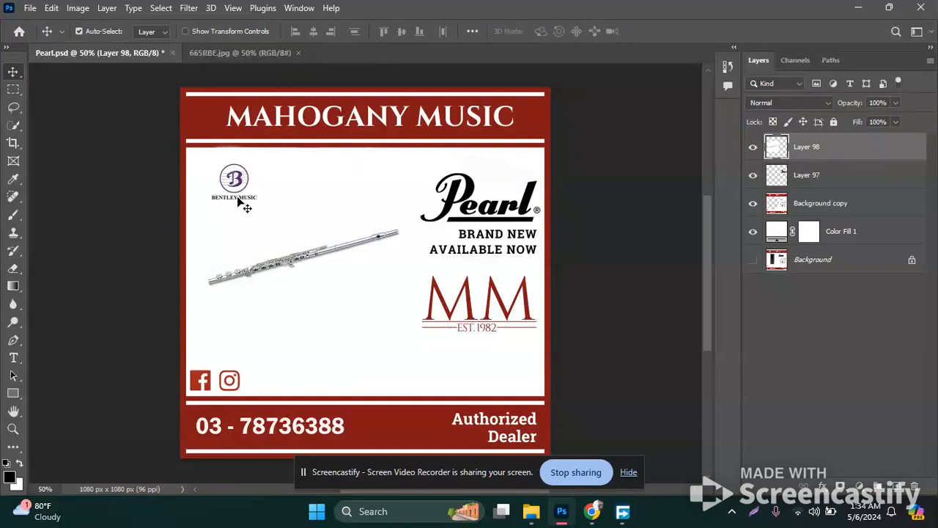
key(e)
click(234, 184)
click(218, 197)
click(254, 198)
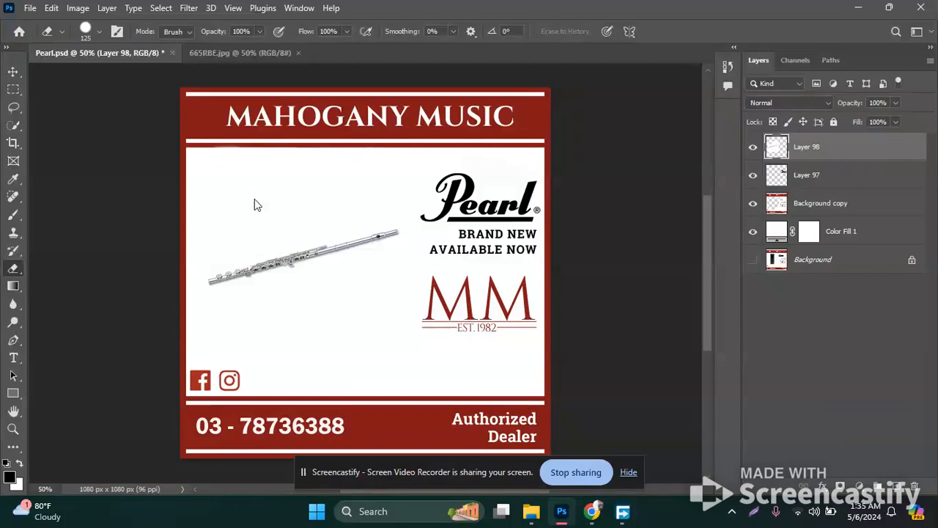
key(ctrl+shift+s)
click(291, 270)
click(289, 269)
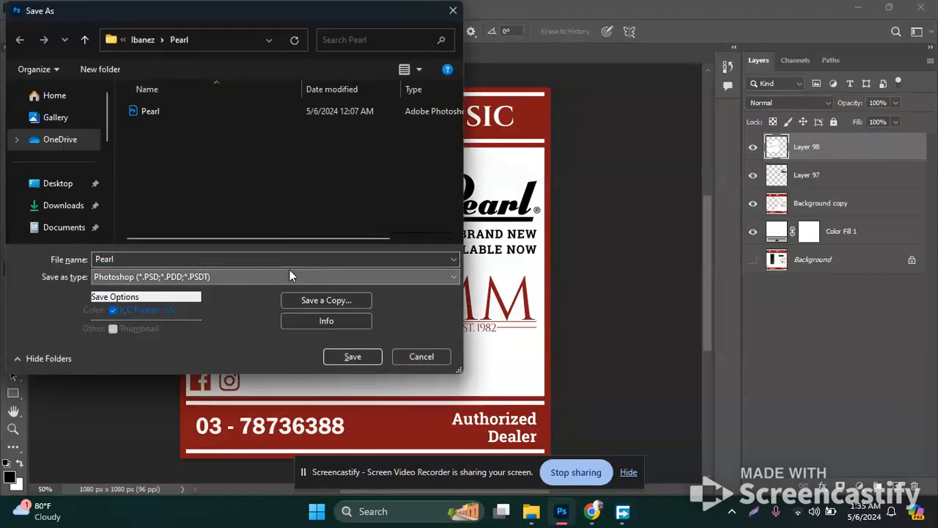
click(408, 356)
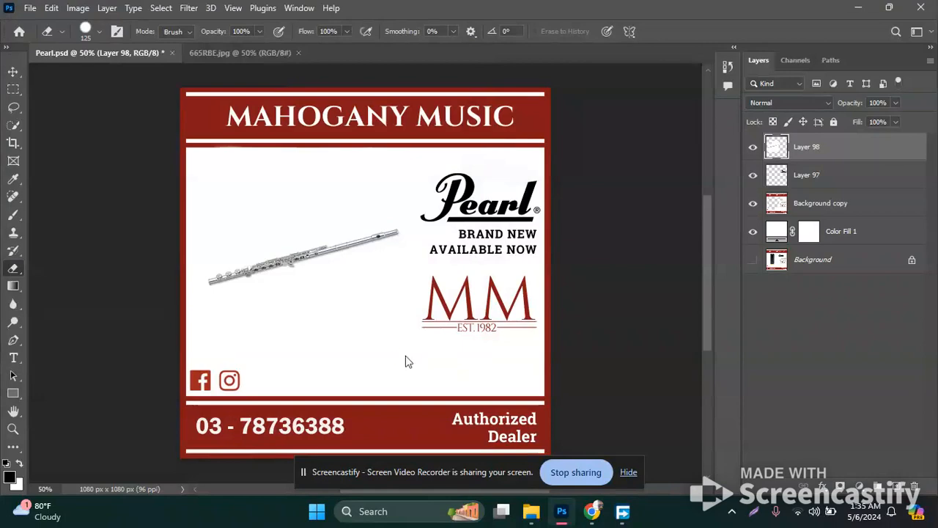
Set up a JPEG copy of the poster in the Pearl folder using the existing flute JPG's file name
key(ctrl+alt+s)
click(218, 276)
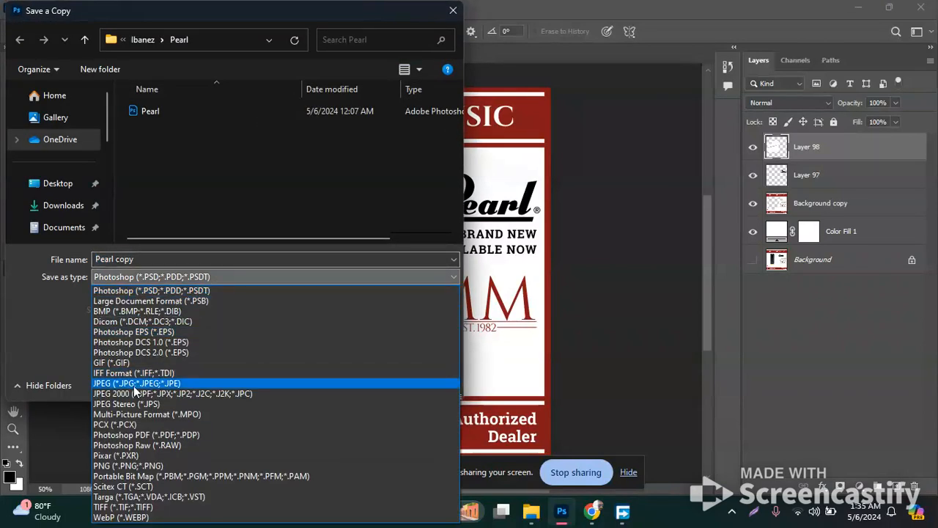
click(134, 384)
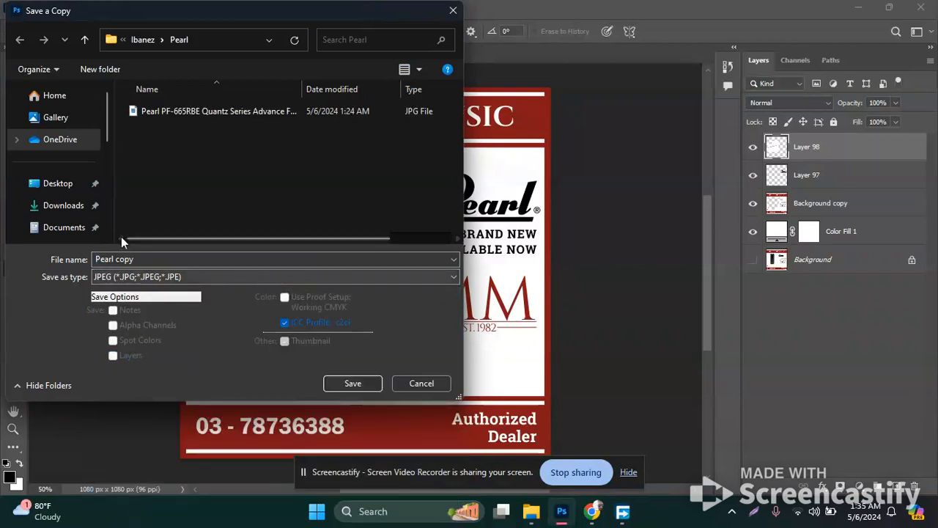
click(218, 110)
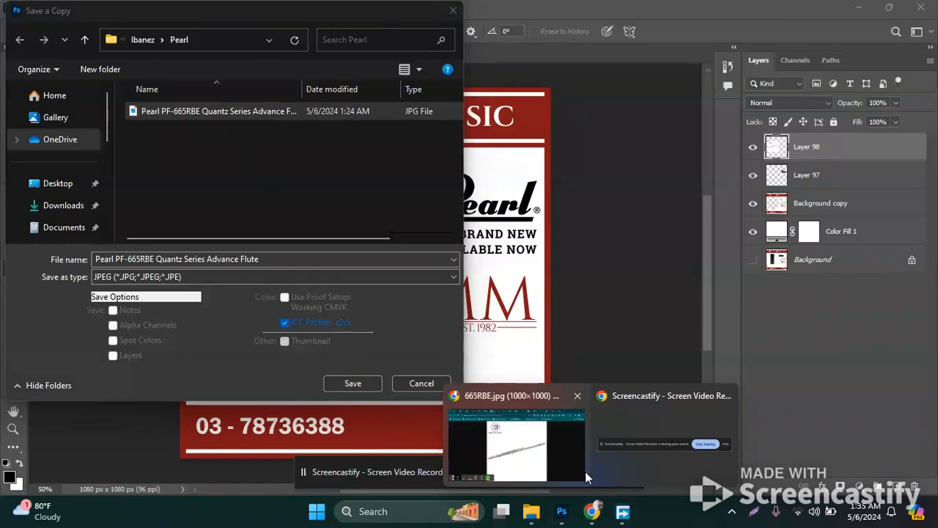
Copy the product name from row 2 of the Pearl listings sheet and return to the Photoshop save dialog
click(584, 472)
click(244, 10)
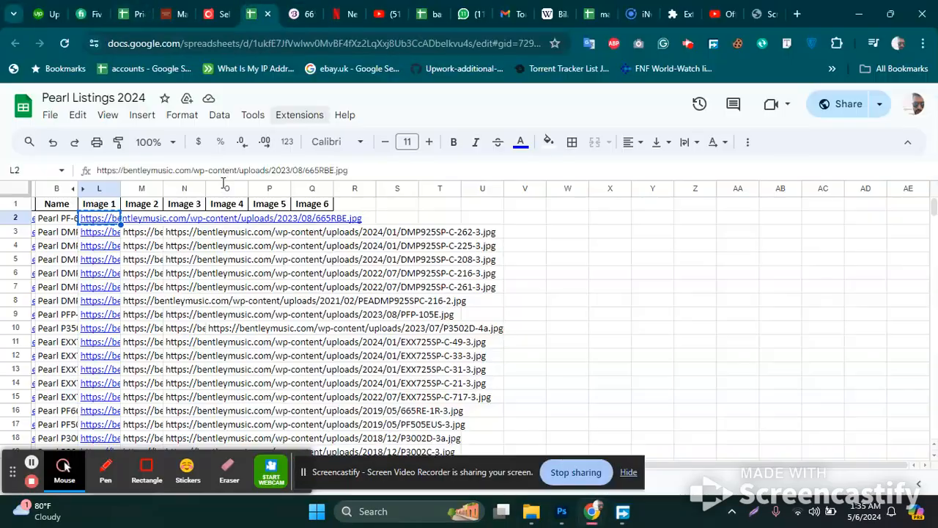
click(66, 219)
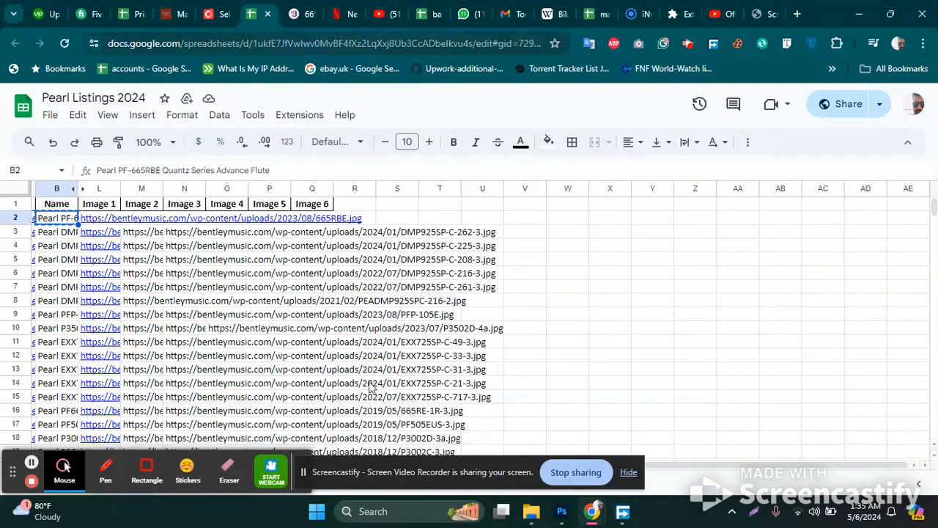
click(562, 511)
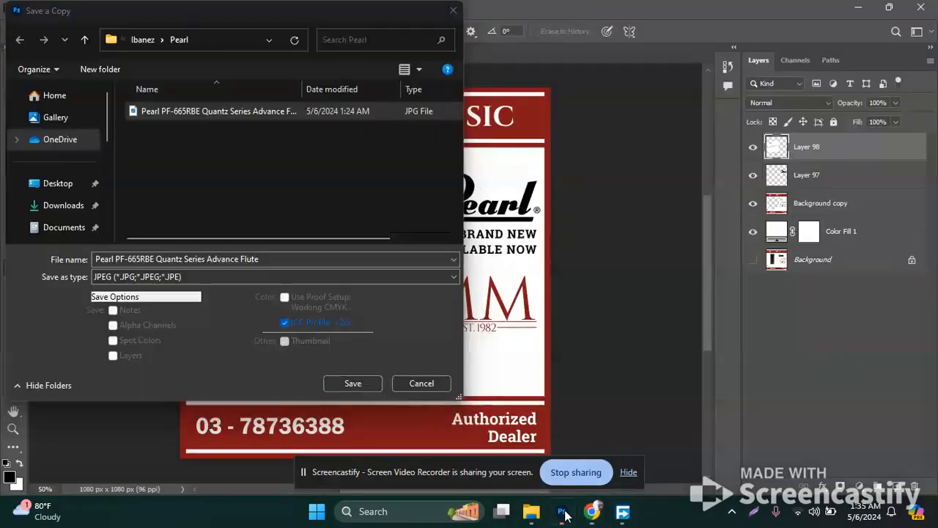
Enter "Pearl PF-665RBE Quantz Series Advance Flute" as the JPEG copy's file name, pick the matching .jpg suggestion and cancel the save
click(217, 258)
text(Pearl PF-665RBE Quantz Series Advance Flute)
key(ctrl+a)
text(Pearl PF-665RBE Quantz Series Advance Flute)
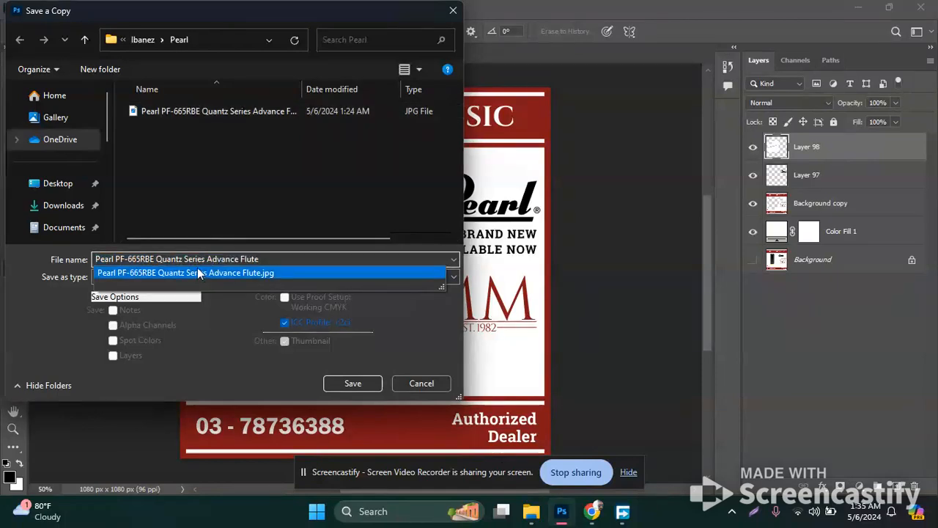
click(194, 271)
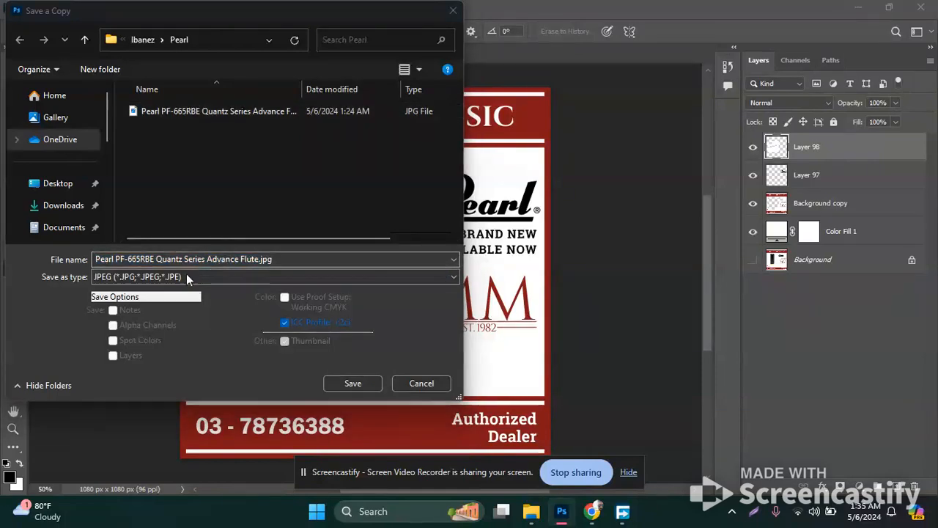
click(408, 382)
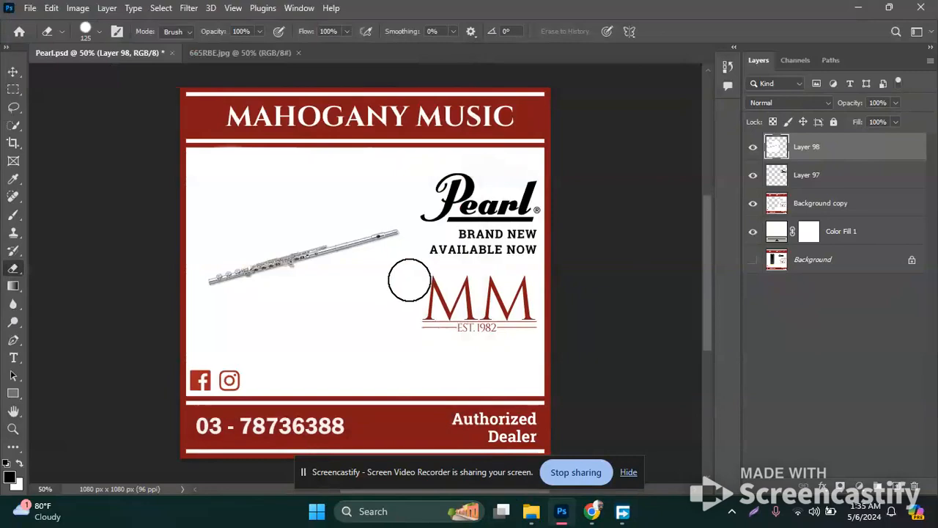
Minimize the open windows and browse to the Pearl folder inside Ibanez on the SSD (F:) drive
click(858, 8)
click(861, 12)
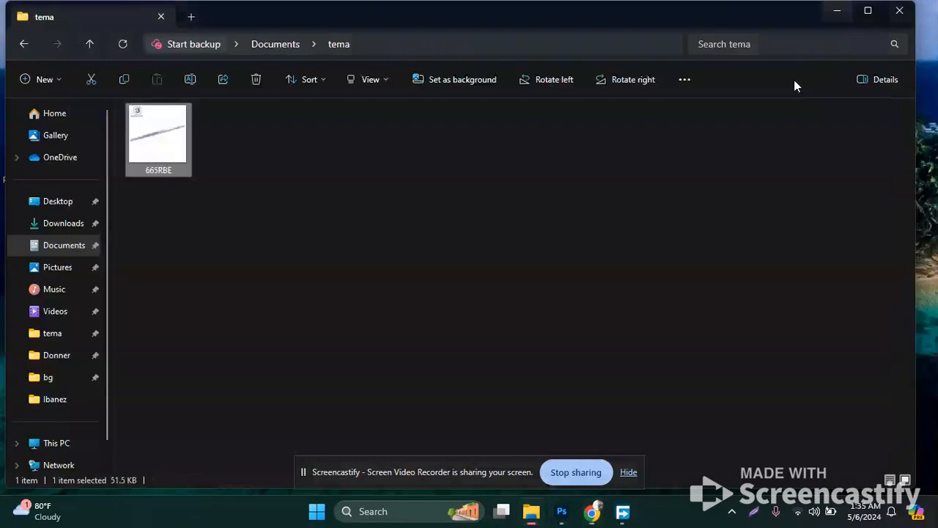
click(844, 15)
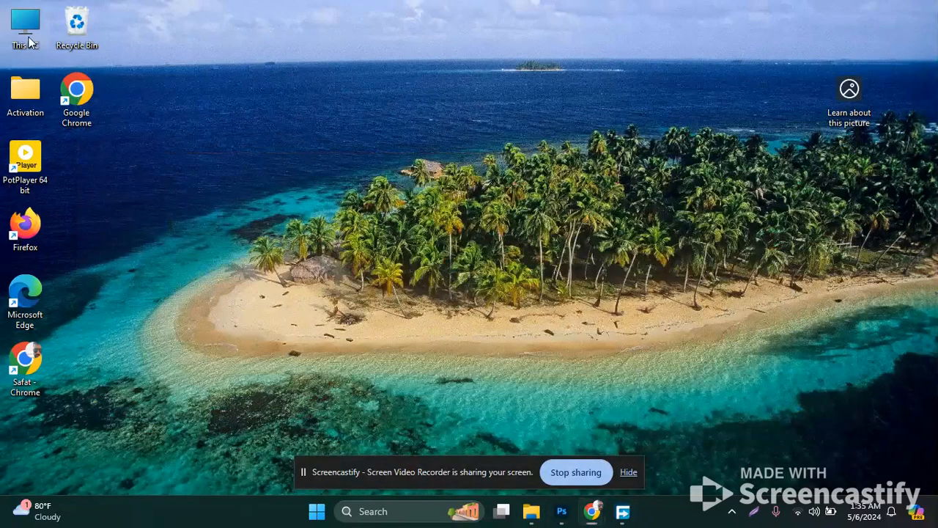
key(super+e)
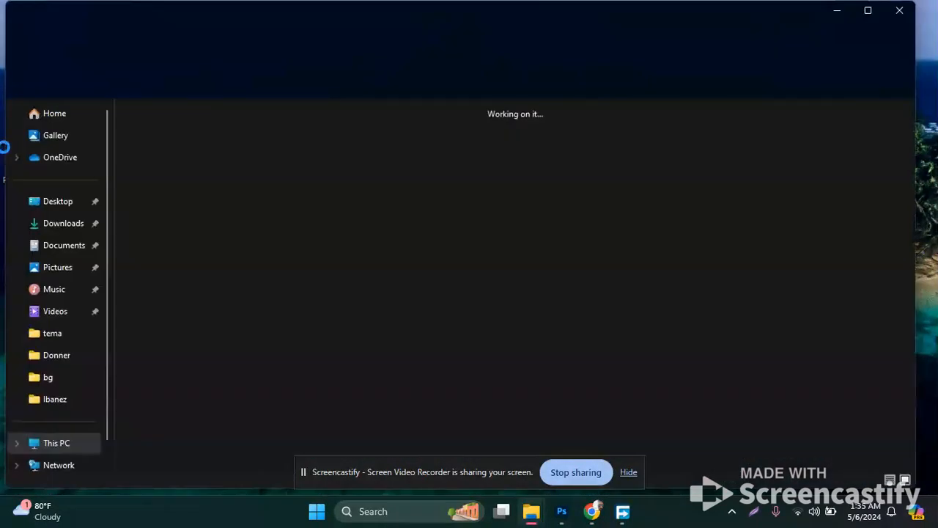
double_click(711, 137)
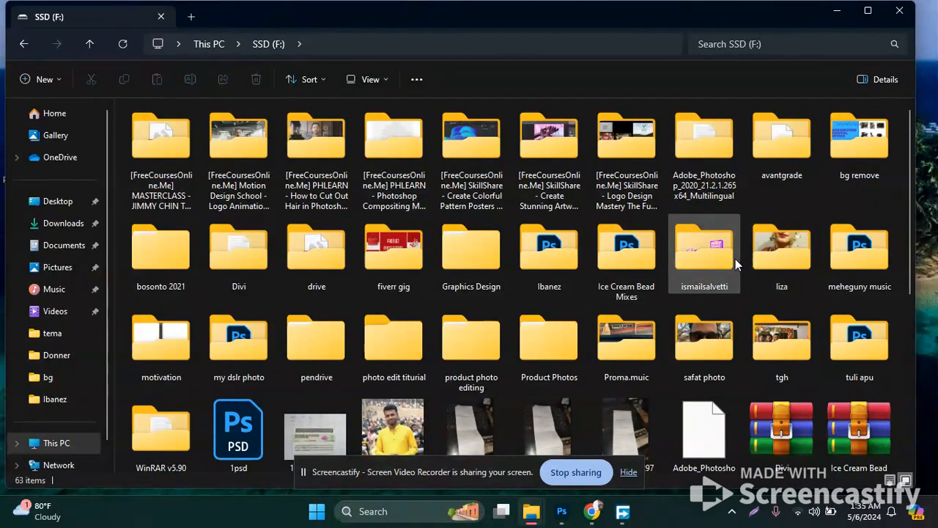
double_click(565, 269)
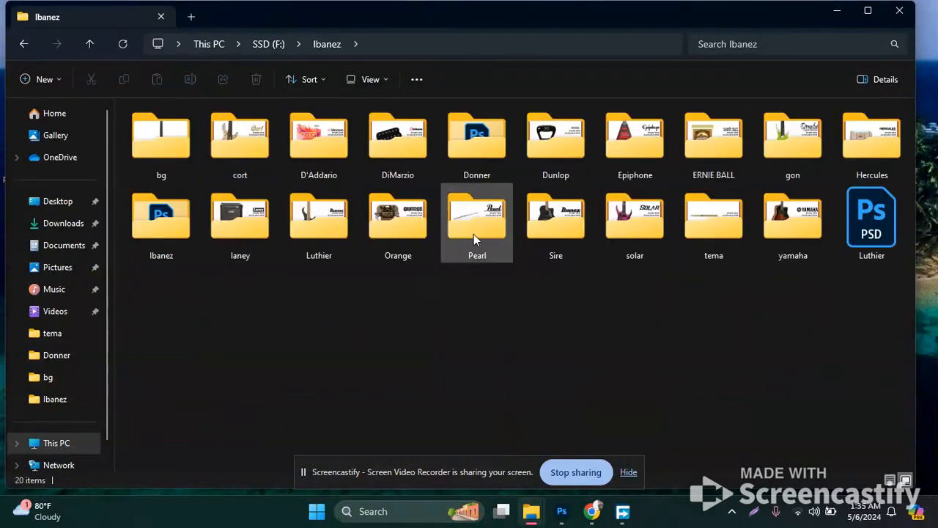
double_click(473, 234)
click(94, 45)
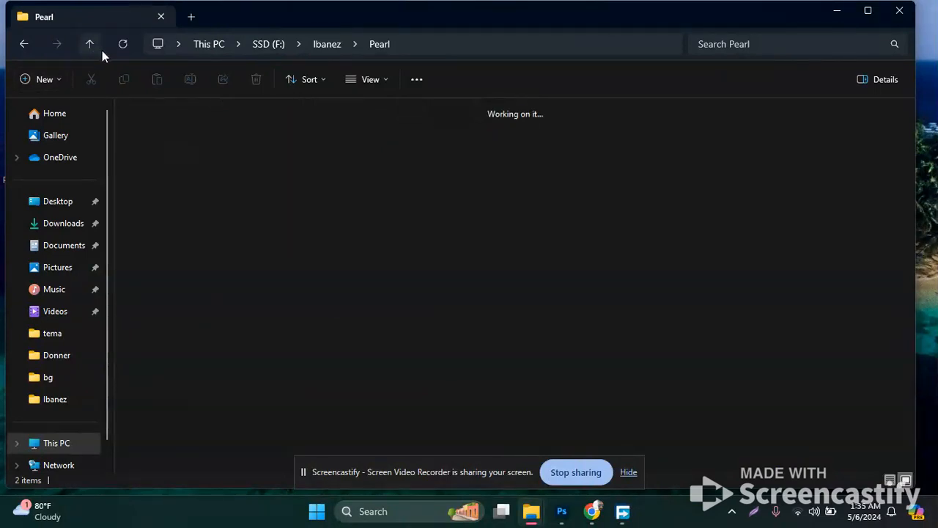
Create a new folder named "bg" inside the Pearl folder
double_click(470, 232)
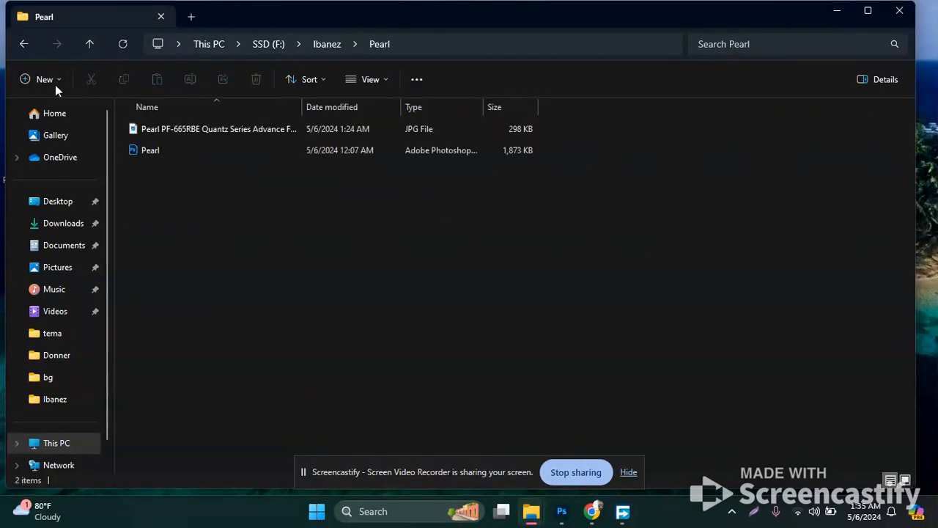
click(30, 82)
click(57, 116)
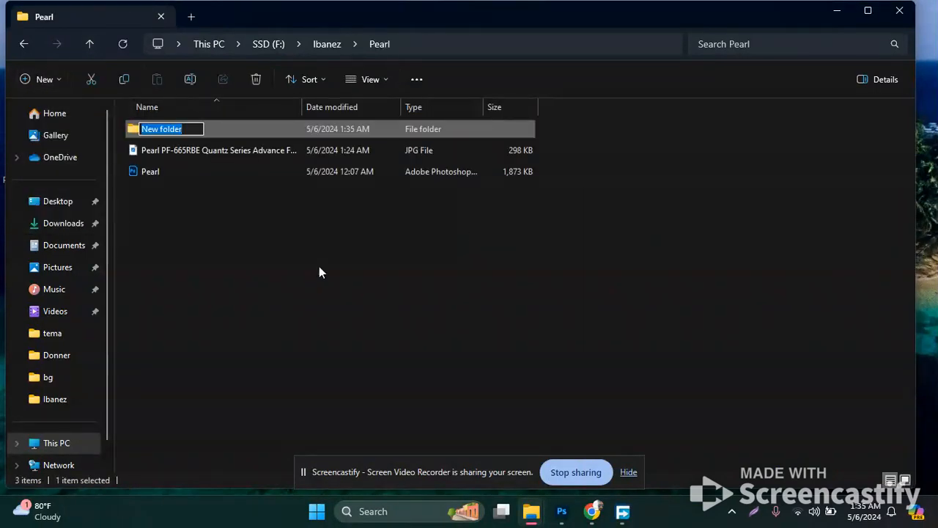
text(bg)
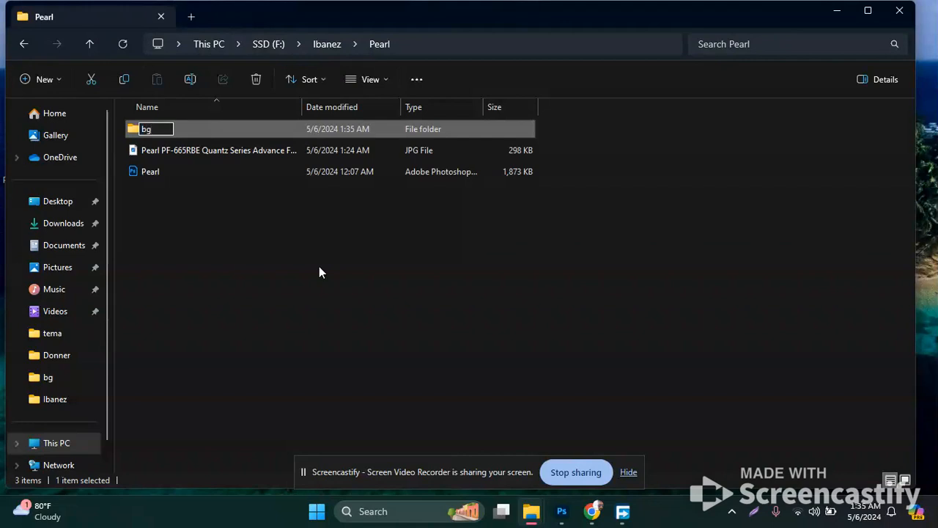
key(Return)
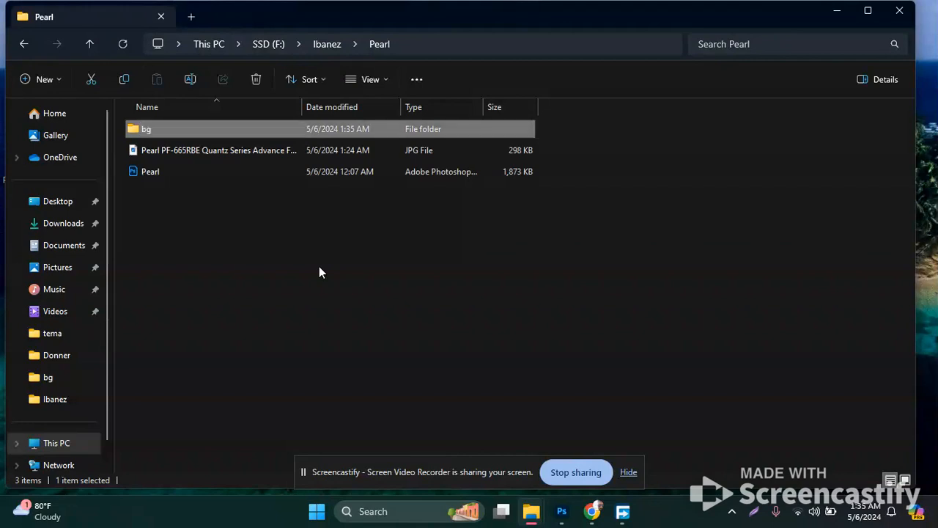
Copy the tama PSD from the bg folder inside Ibanez into the new bg folder inside Pearl
click(96, 41)
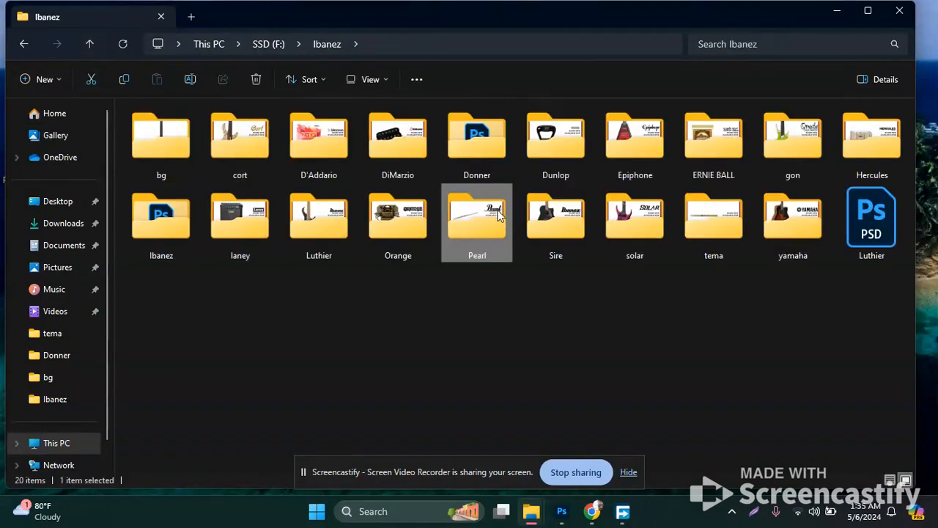
double_click(178, 142)
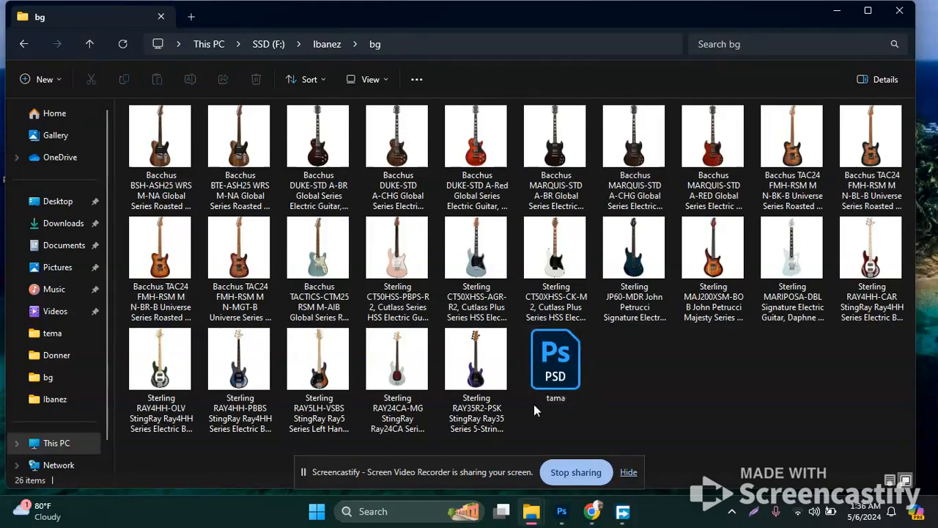
click(555, 383)
key(ctrl+c)
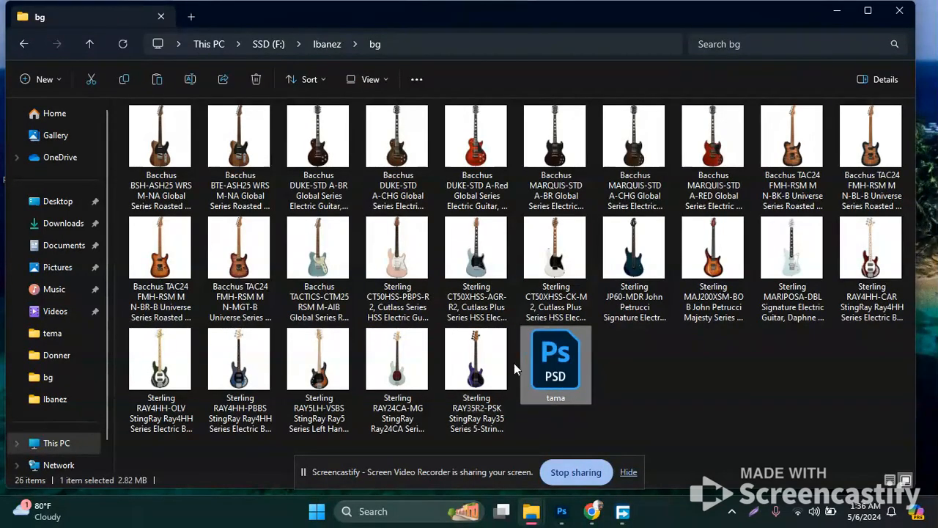
click(90, 44)
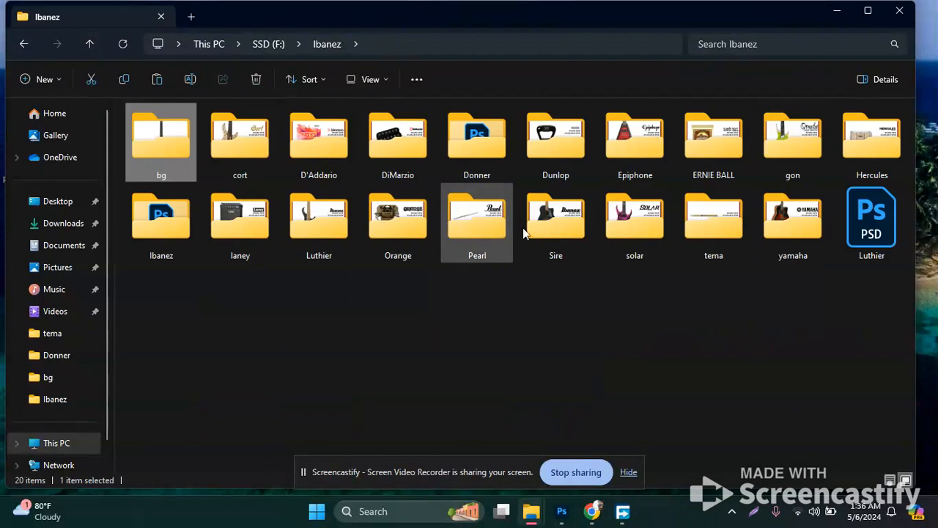
double_click(482, 226)
double_click(153, 128)
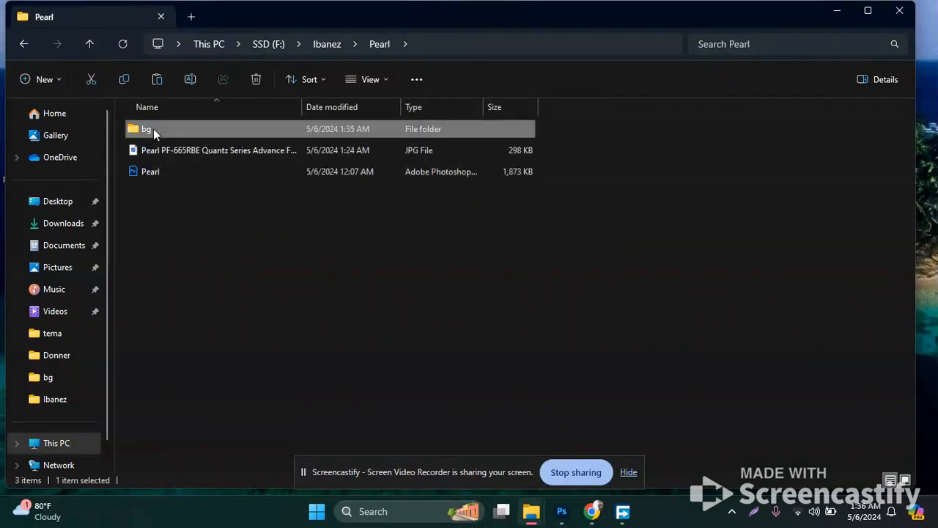
key(ctrl+v)
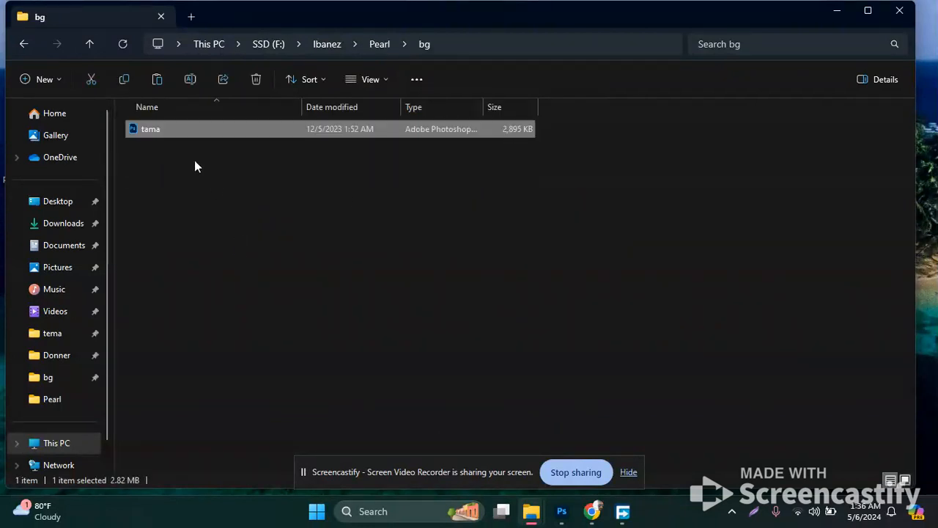
Open the copied tama PSD in Photoshop and delete the Laney amplifier layer
double_click(167, 131)
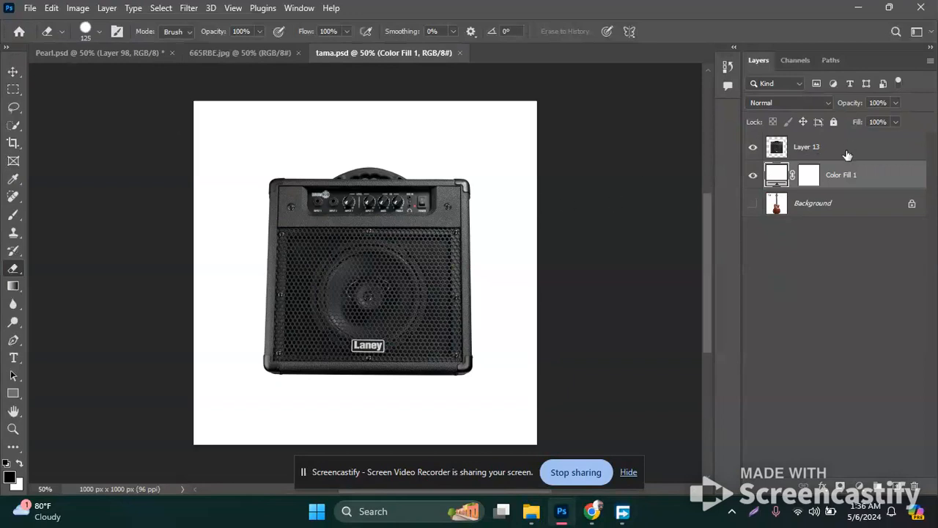
drag(848, 154, 916, 491)
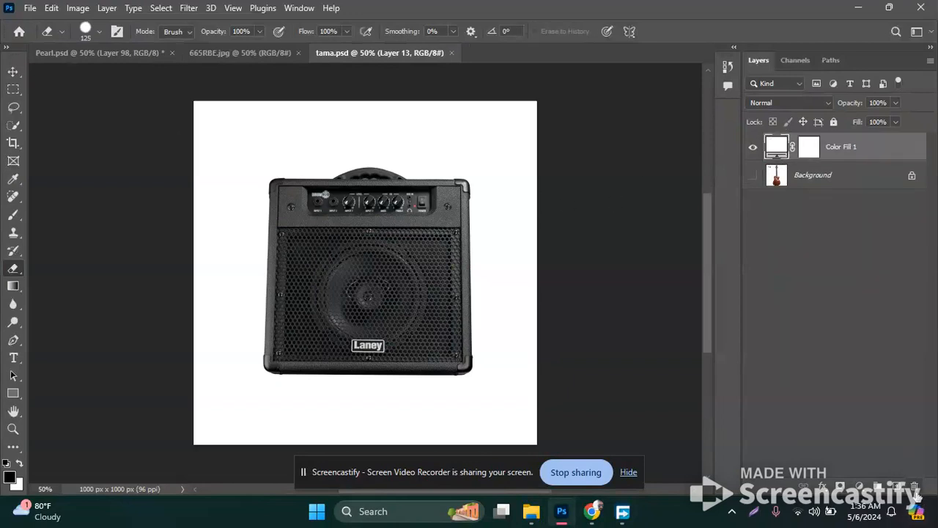
Bring the flute picture from 665RBE.jpg into tama.psd as a new layer filling the canvas, undoing the stray eraser dab on the flute
click(220, 52)
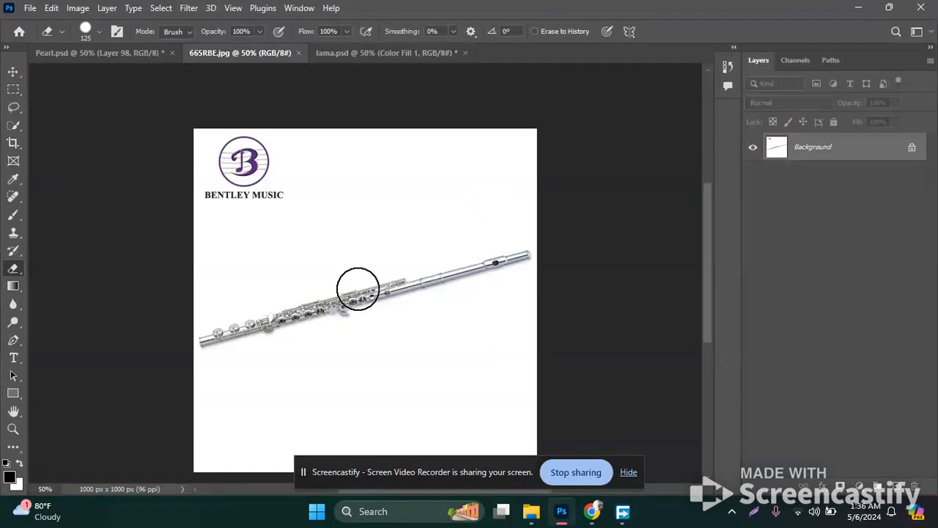
click(354, 293)
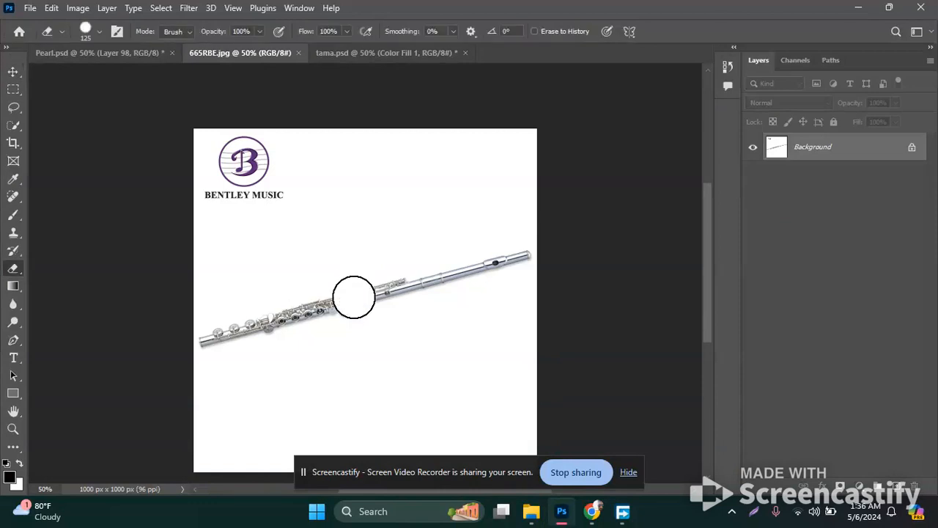
key(ctrl+z)
key(v)
mouse_move(357, 308)
mouse_down()
mouse_move(310, 81)
mouse_move(381, 47)
mouse_move(372, 262)
mouse_move(362, 247)
mouse_move(358, 264)
mouse_move(351, 258)
mouse_move(358, 275)
mouse_up()
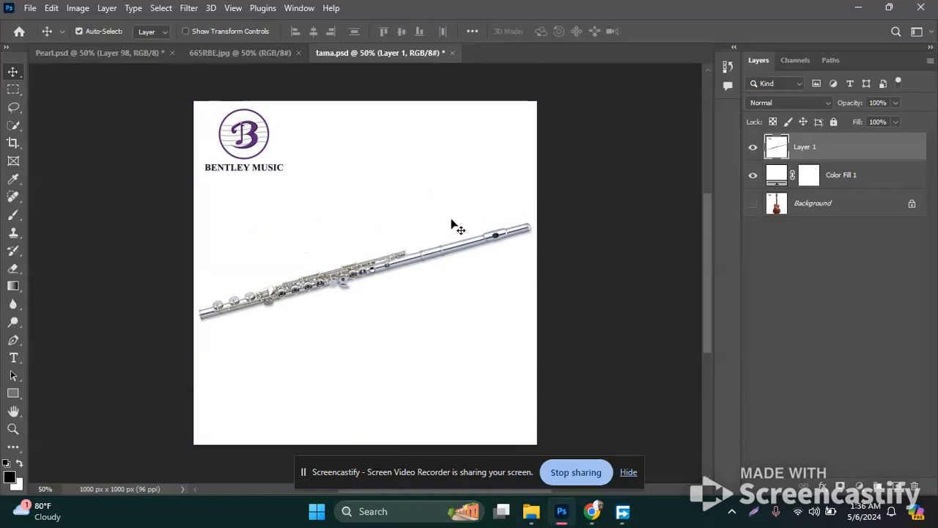
Erase the Bentley Music logo from the flute layer in tama.psd
key(e)
mouse_move(224, 167)
mouse_down()
mouse_move(338, 163)
mouse_move(199, 133)
mouse_move(299, 126)
mouse_move(220, 125)
mouse_move(235, 131)
mouse_move(265, 125)
mouse_up()
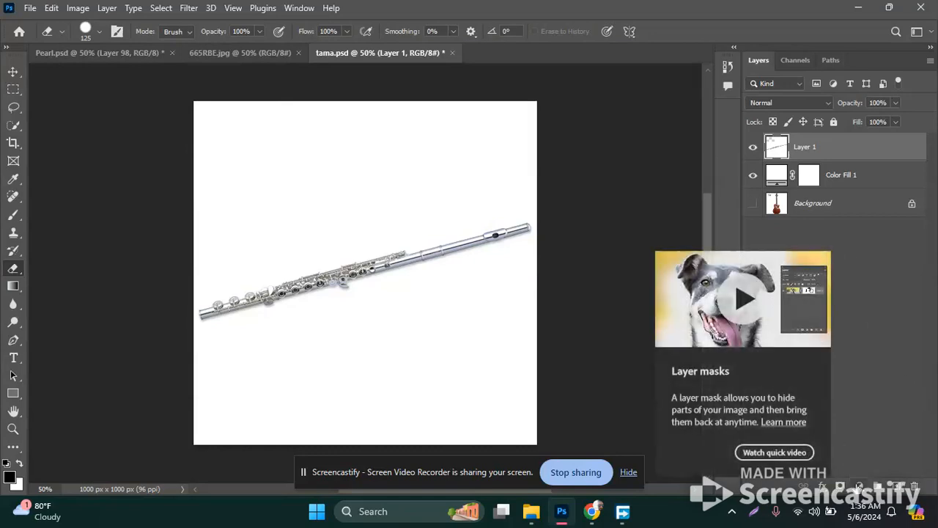
click(859, 486)
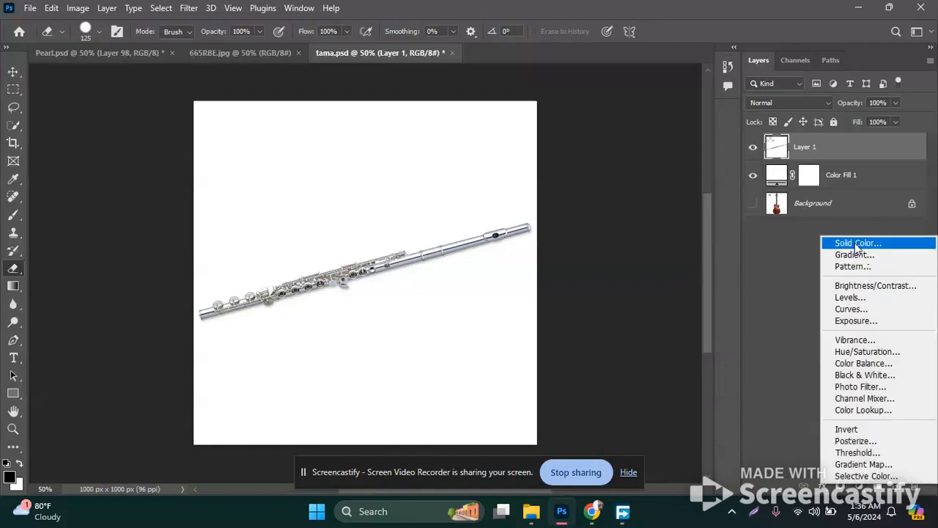
click(771, 371)
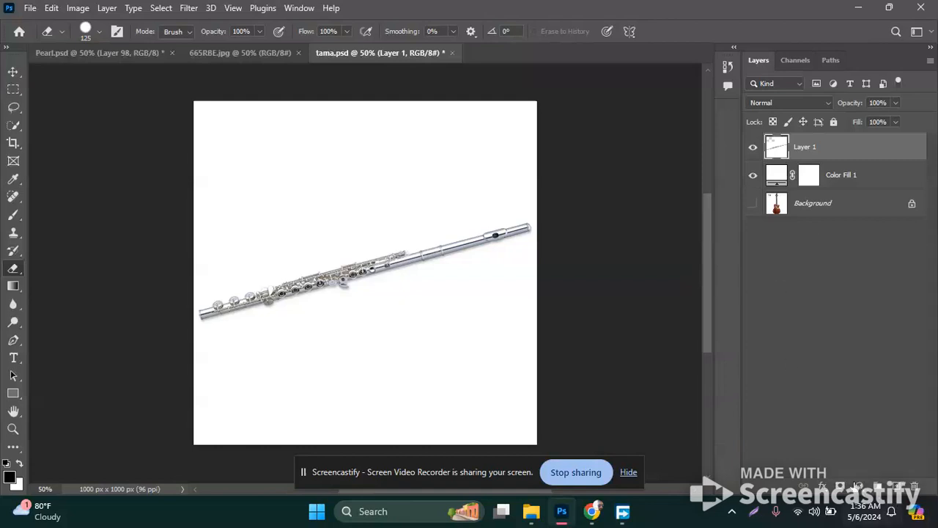
click(863, 485)
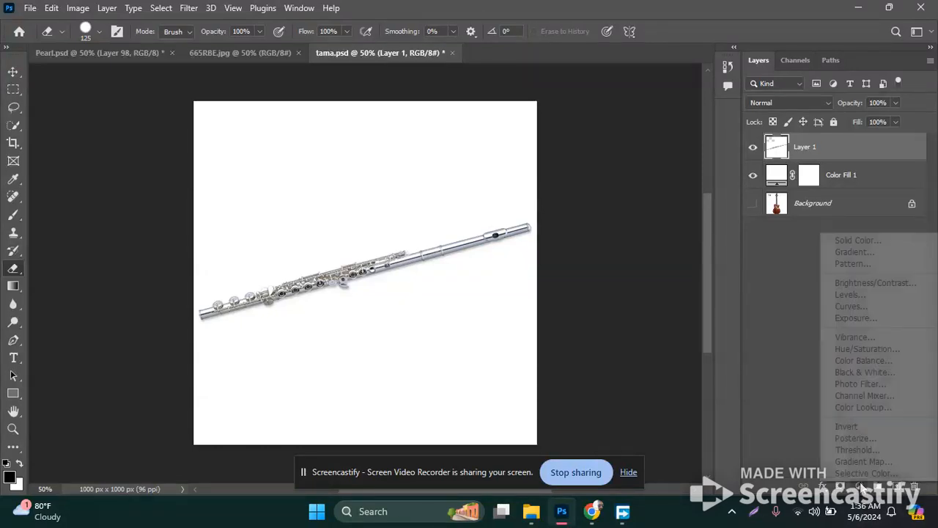
click(857, 246)
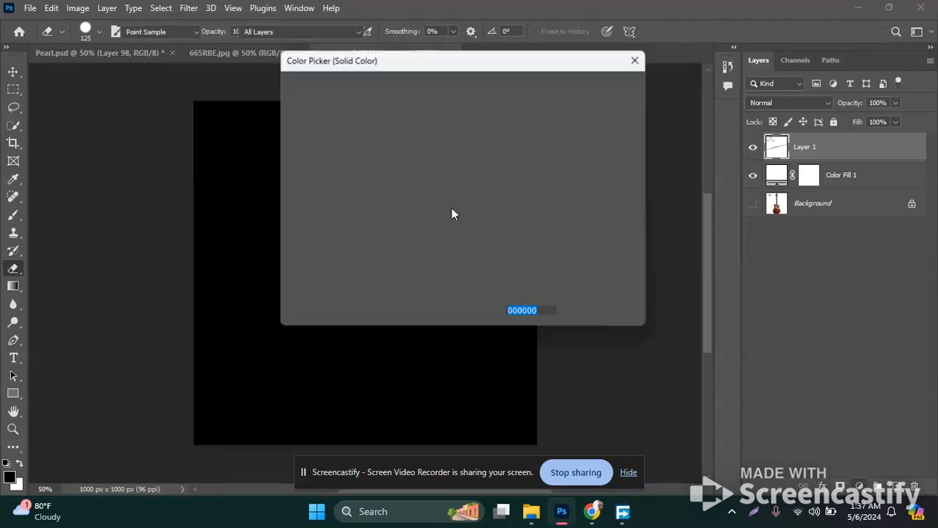
text(faf7f7)
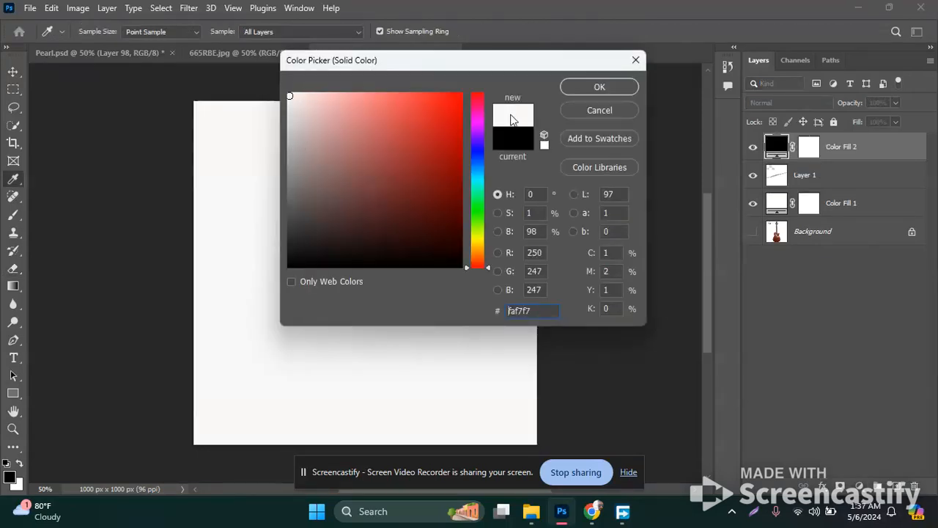
click(599, 110)
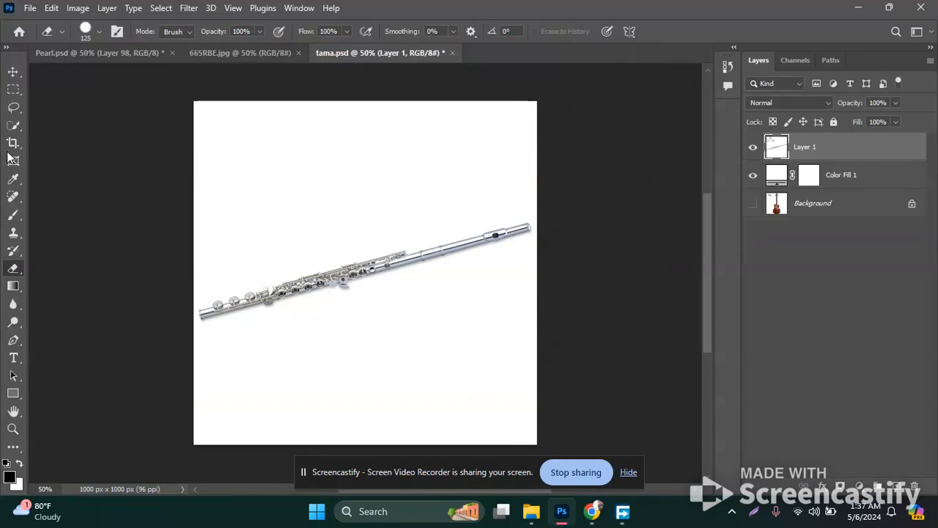
Draw a rectangular marquee over the upper-left canvas corner of tama.psd where the logo was erased
click(16, 89)
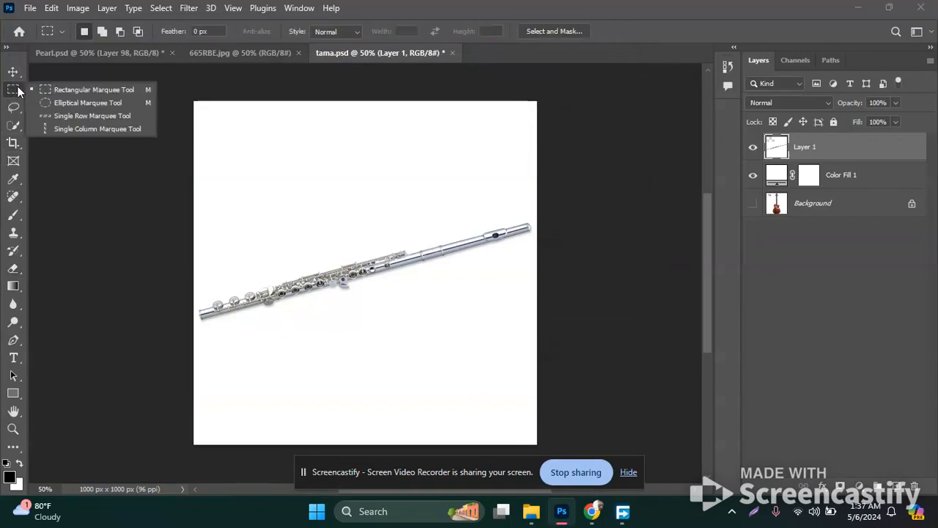
click(67, 93)
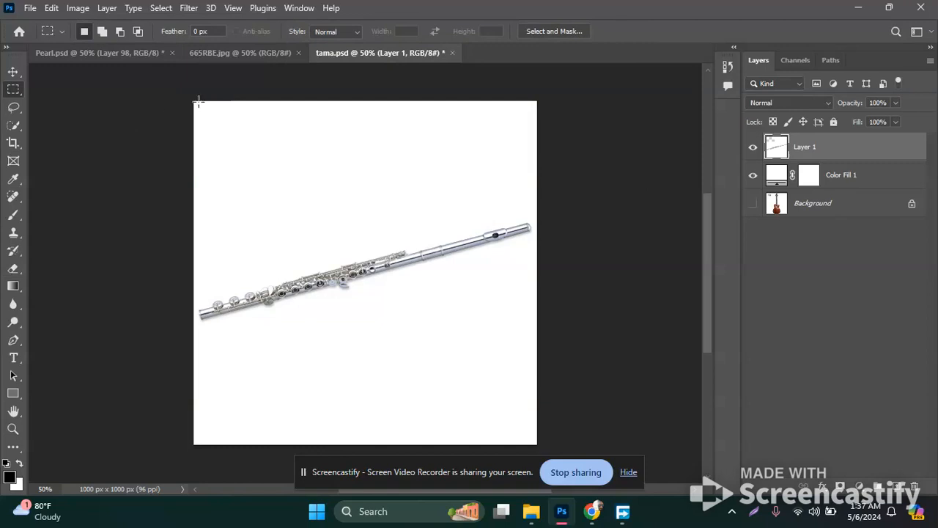
drag(196, 101, 300, 196)
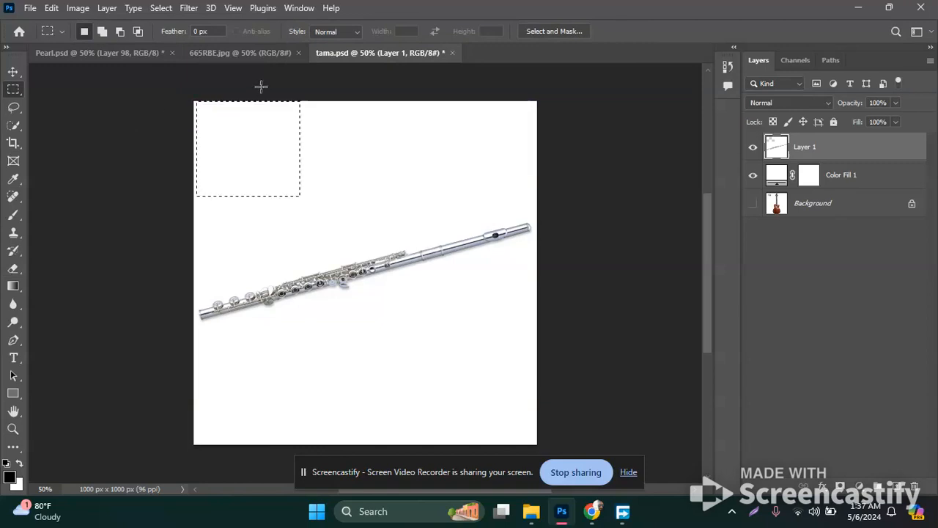
Cover the Bentley Music logo in 665RBE.jpg with a rectangular solid color fill layer in fdfbfb
click(247, 54)
drag(192, 130, 302, 233)
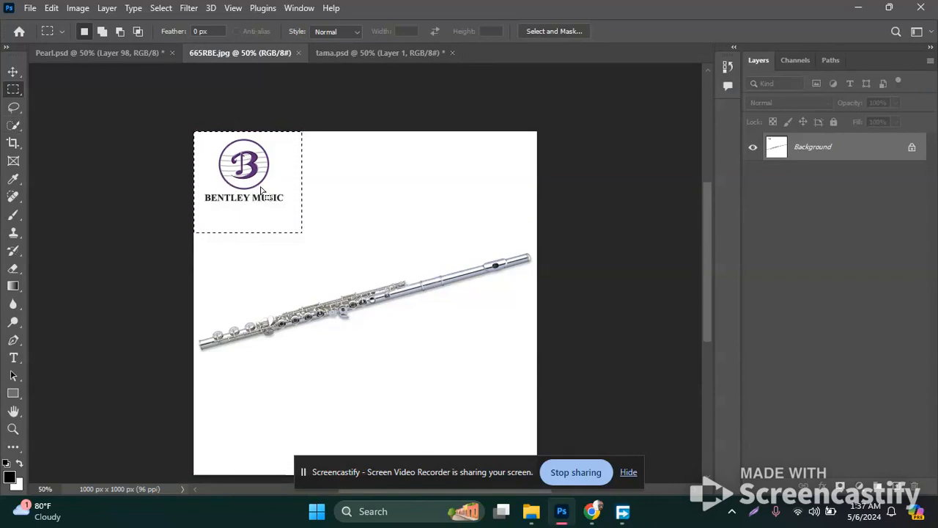
click(859, 487)
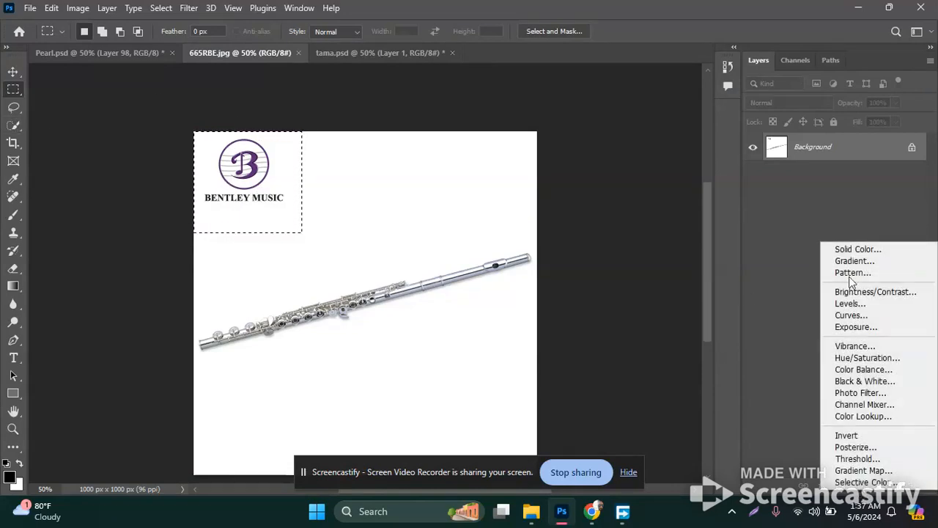
click(848, 249)
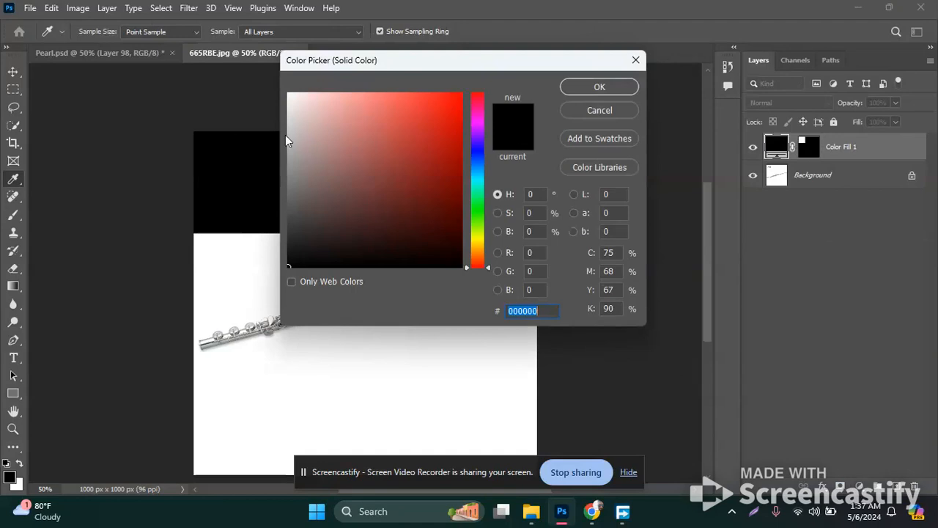
click(289, 95)
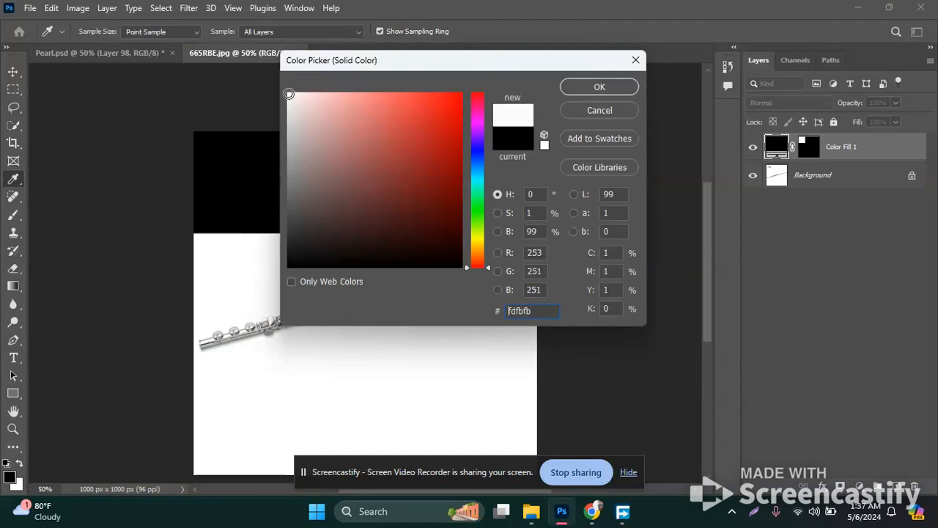
click(579, 89)
Return to tama.psd and move the flute layer so its picture lines up with the canvas and shows the whole logo
click(393, 55)
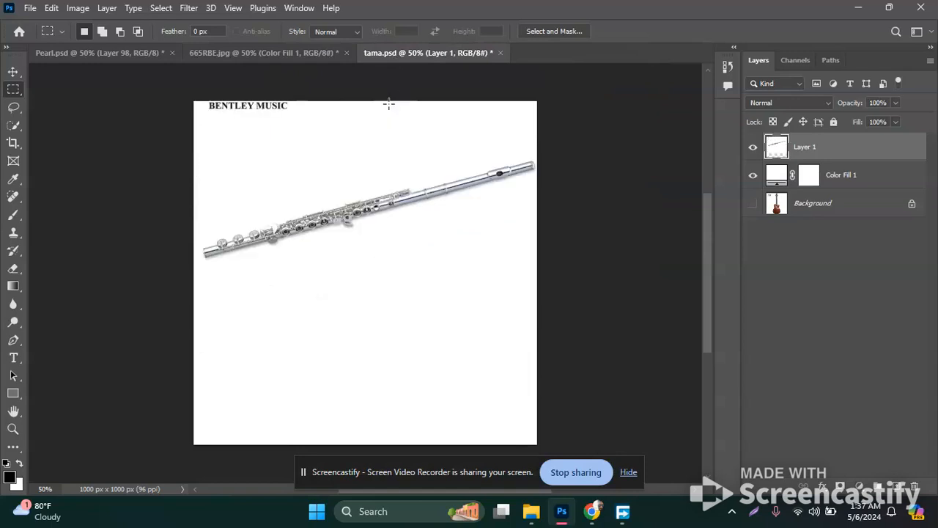
key(v)
drag(368, 271, 346, 287)
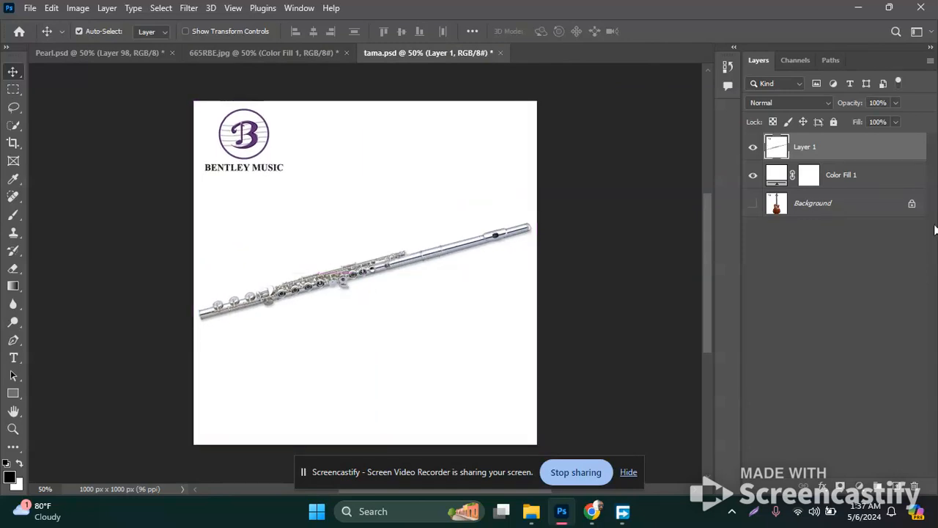
Cover the Bentley Music logo in tama.psd with a rectangular solid color fill layer in a pale off-white
drag(13, 93, 52, 96)
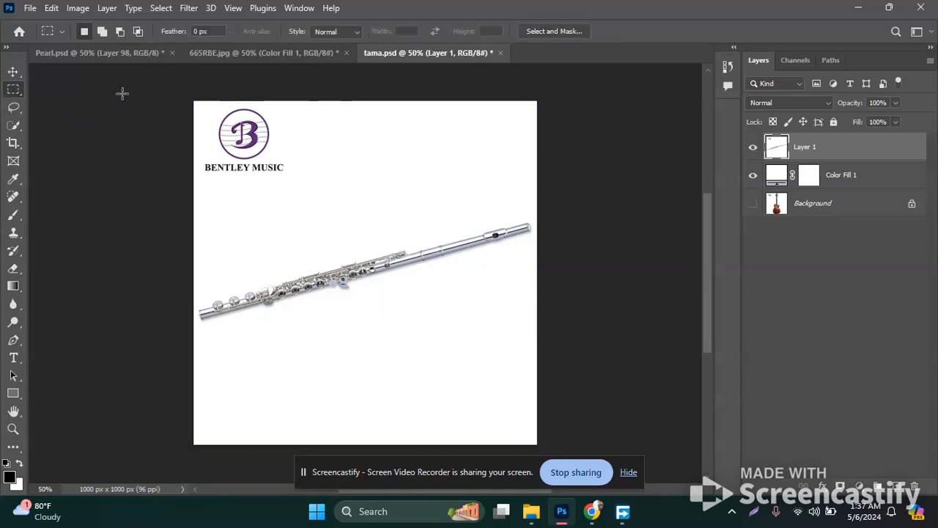
drag(194, 102, 294, 190)
click(860, 488)
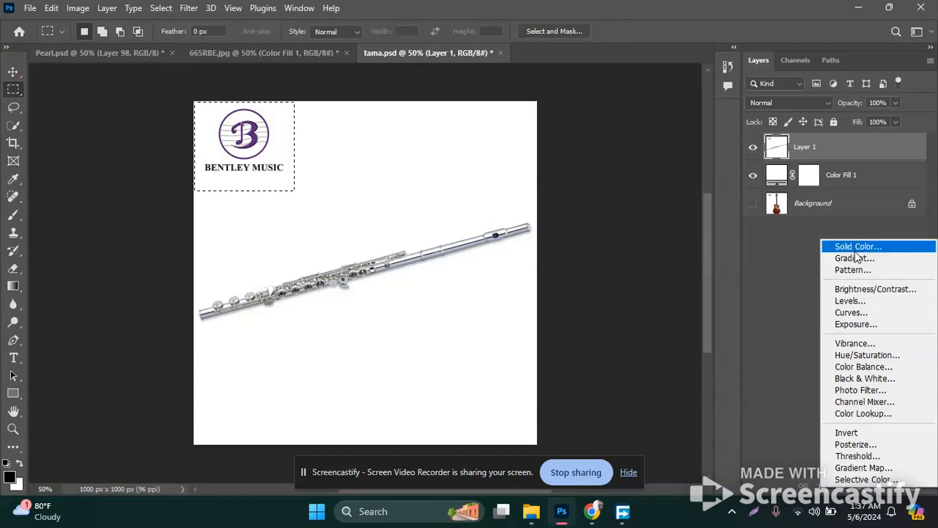
click(848, 247)
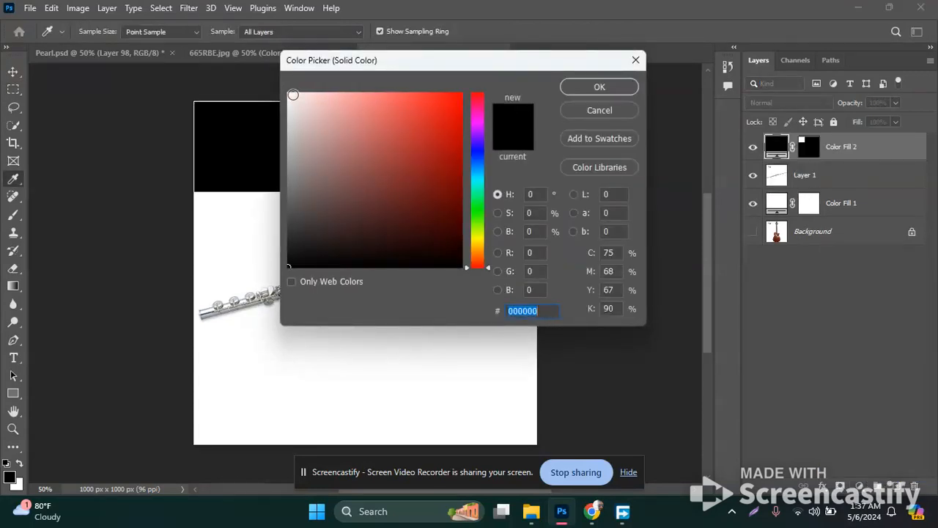
click(292, 94)
click(572, 87)
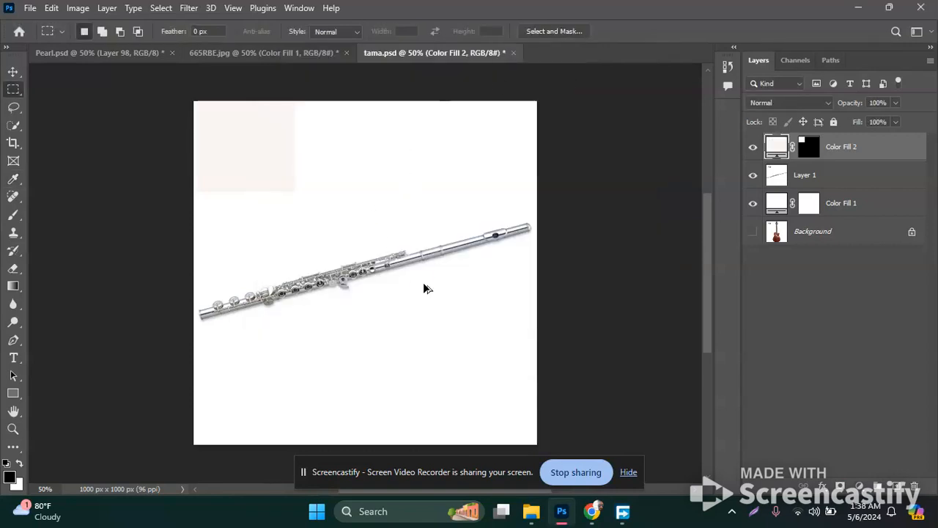
Save a JPEG copy of tama.psd in the bg folder under the sheet's product name, Pearl PF-665RBE Quantz Series Advance Flute
key(ctrl+alt+s)
mouse_move(592, 511)
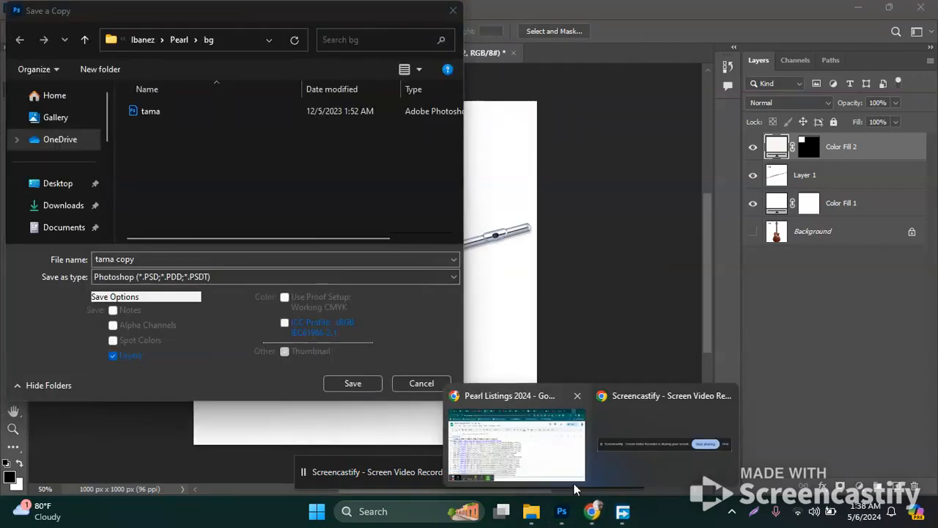
click(572, 482)
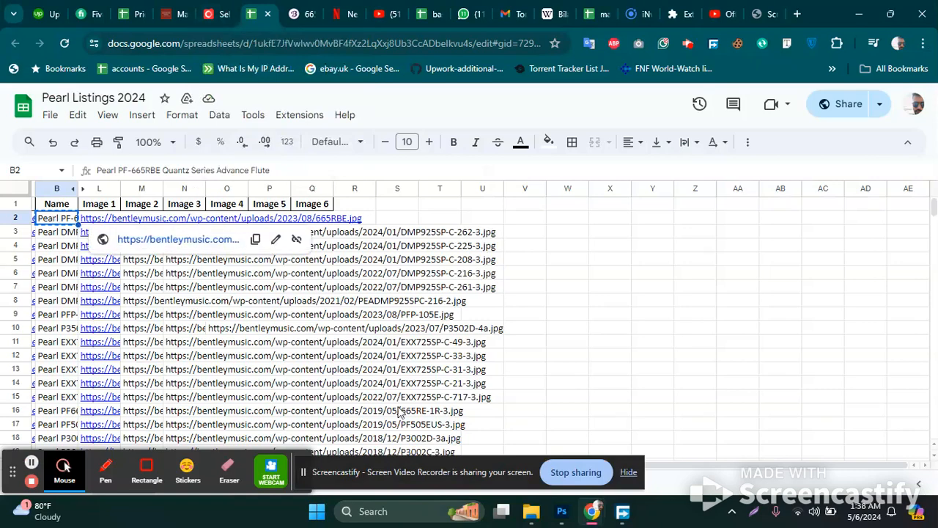
click(561, 511)
click(191, 258)
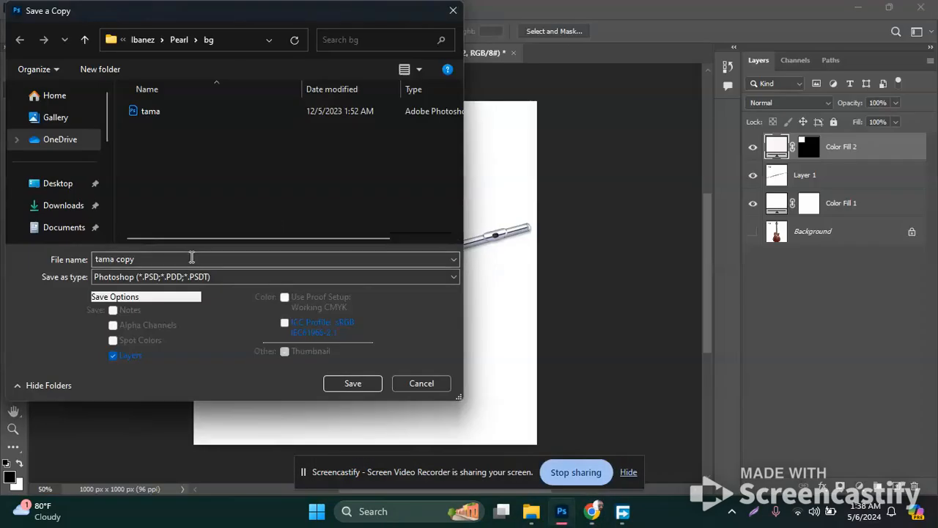
key(ctrl+a)
key(ctrl+v)
click(193, 278)
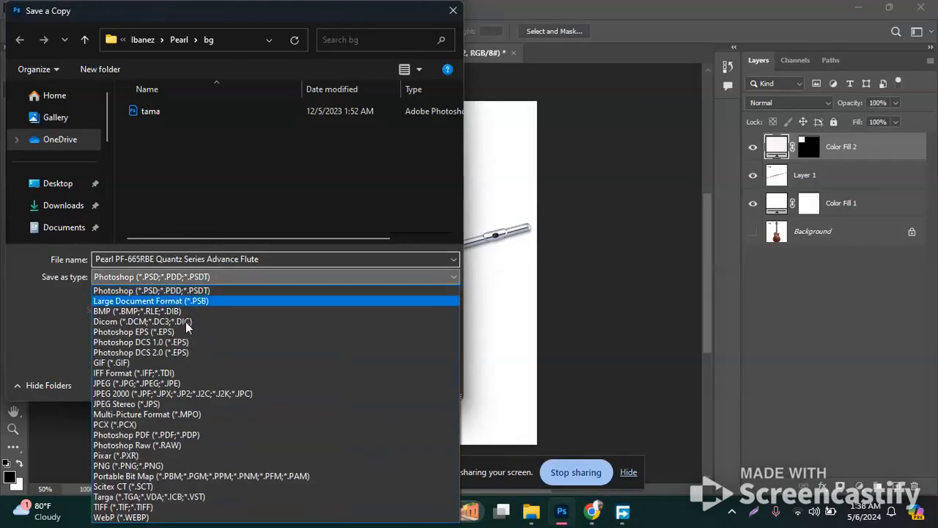
click(185, 381)
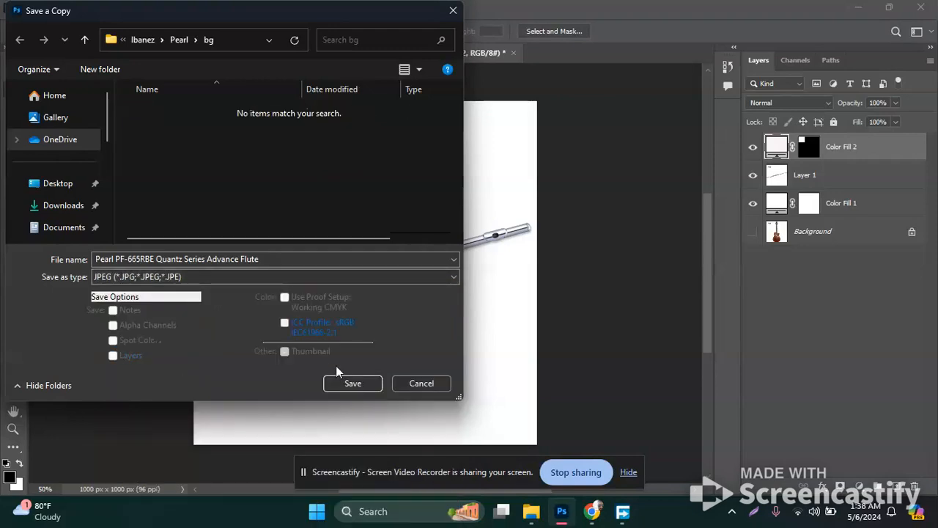
click(350, 386)
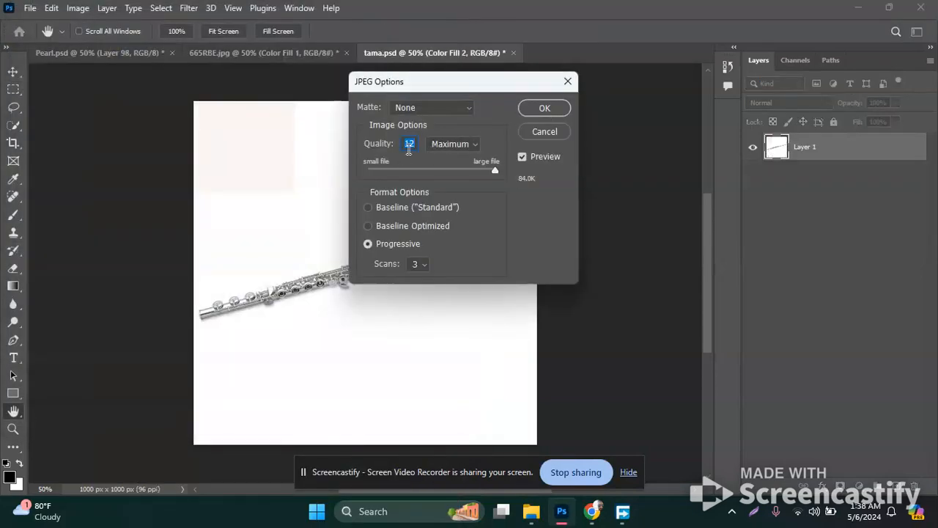
Accept the JPEG export options with no matte, quality 12 (Maximum) and progressive format with 3 scans
click(473, 145)
click(472, 144)
click(416, 110)
click(417, 110)
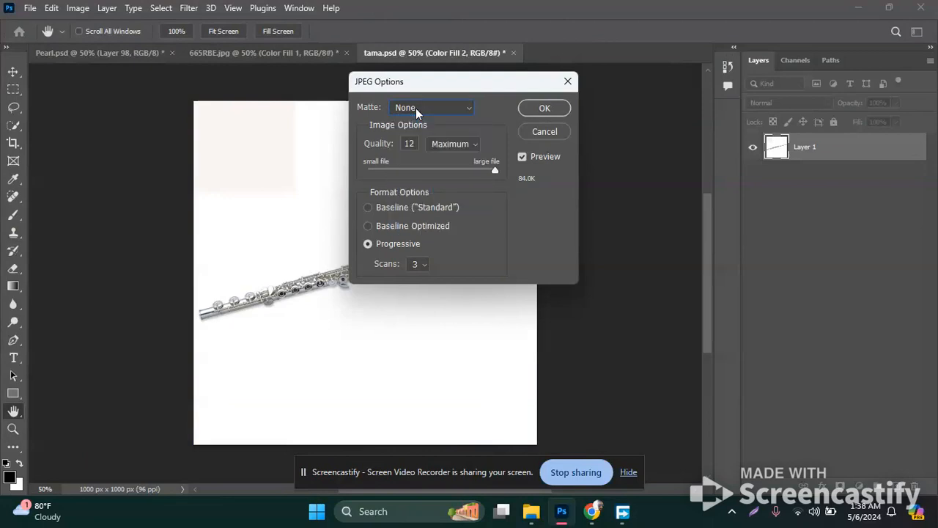
click(524, 108)
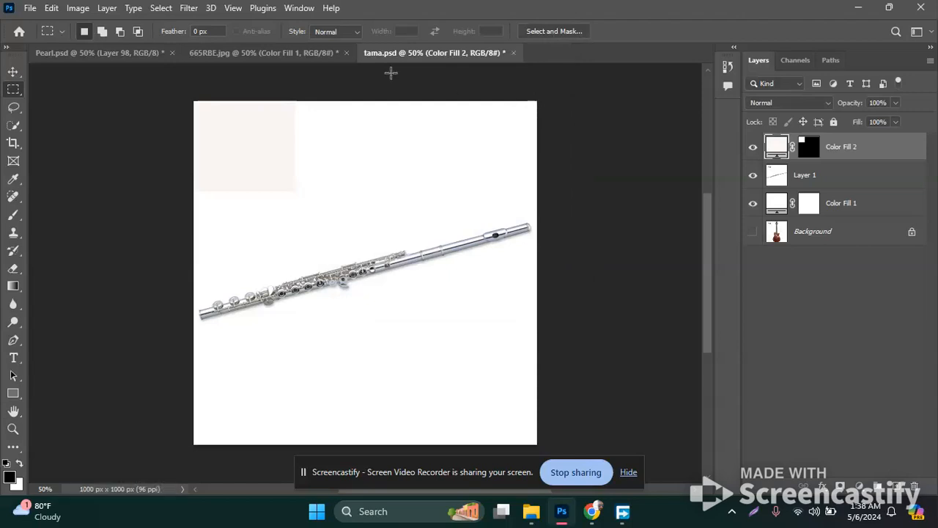
Close 665RBE.jpg without saving its changes and bring up Pearl.psd
drag(312, 53, 492, 69)
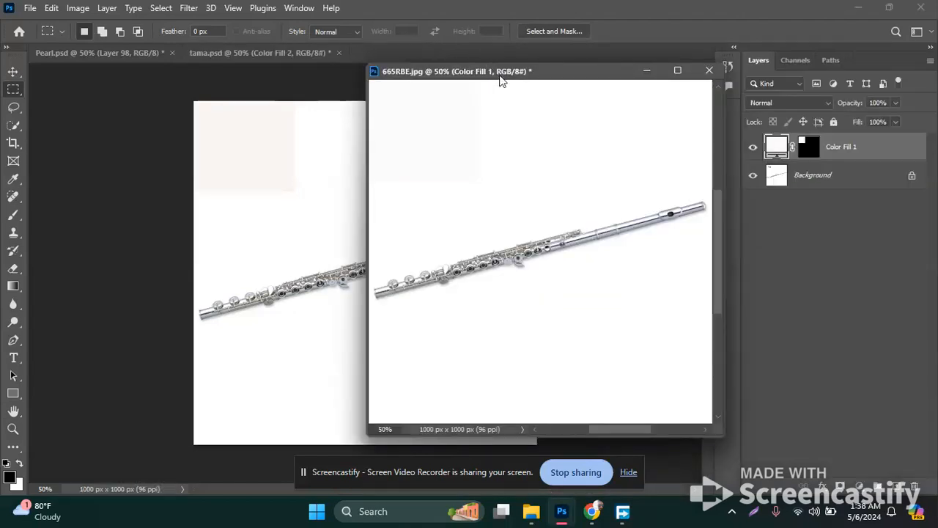
click(715, 68)
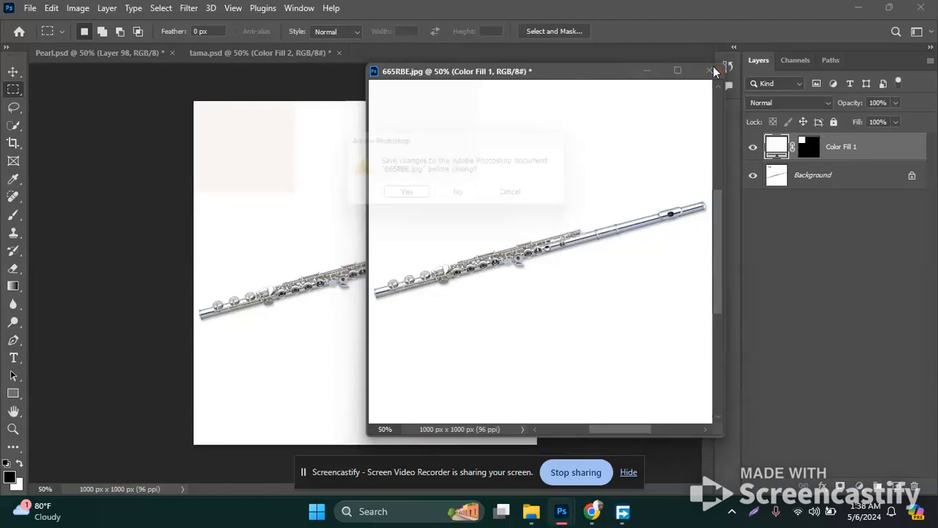
click(463, 197)
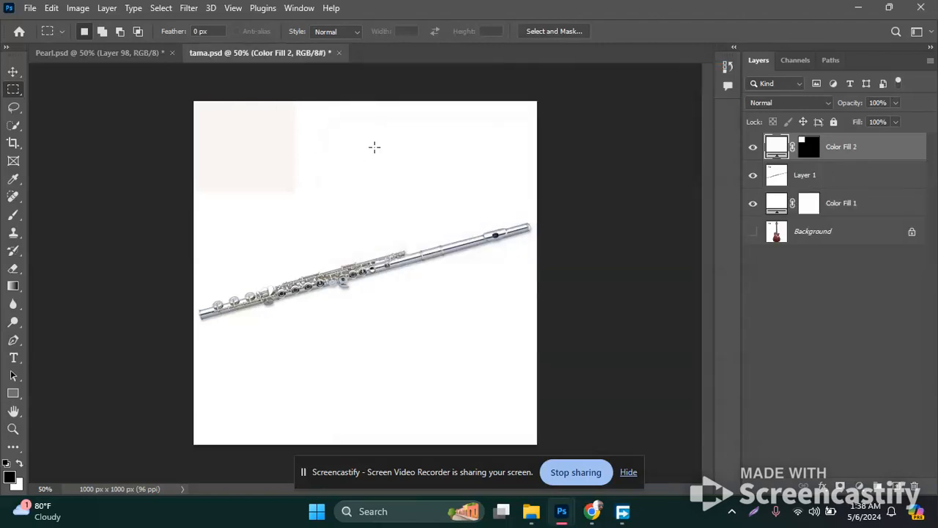
click(77, 54)
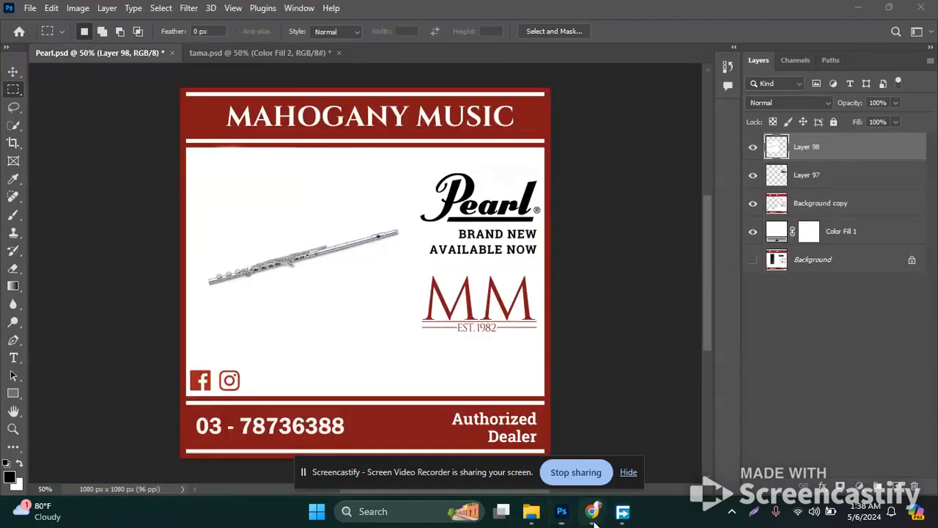
Switch to Pearl Listings 2024 in Chrome, copy the Image 1 link from row 3 and open it in the product image tab
mouse_move(591, 513)
click(557, 395)
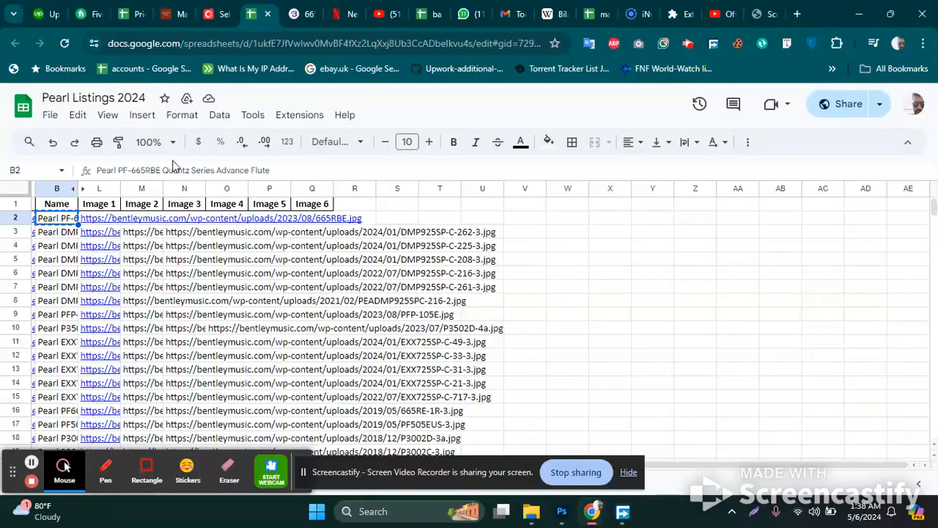
click(92, 234)
key(ctrl+c)
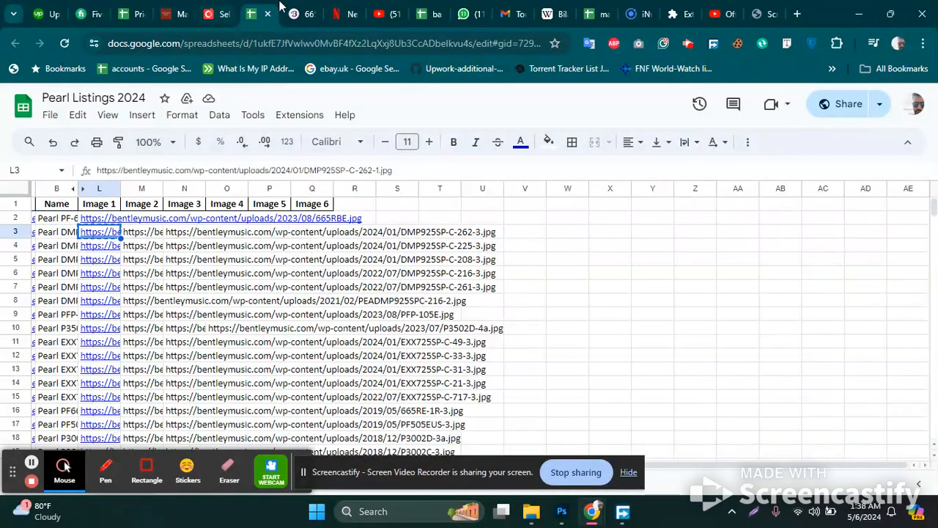
click(310, 7)
click(275, 43)
key(ctrl+v)
key(Return)
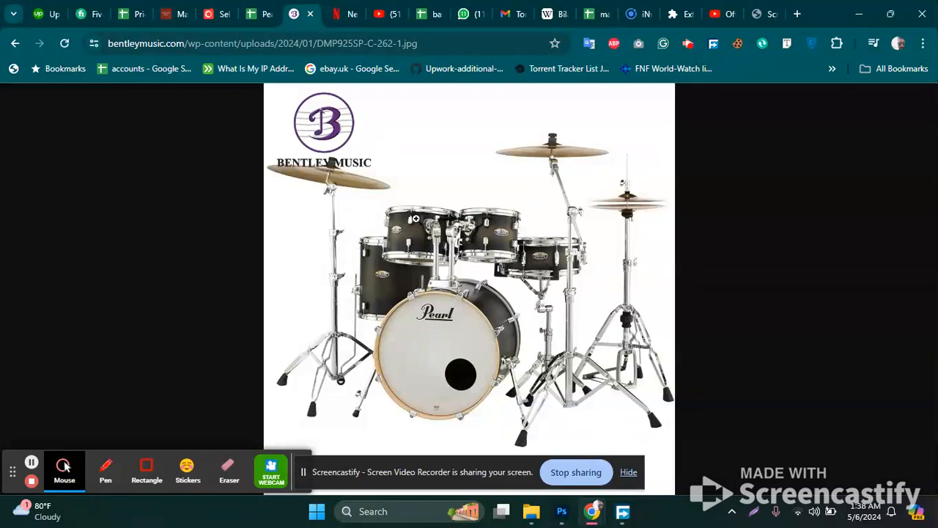
Run a Google reverse image search on the drum set picture and view its exact matches
right_click(428, 196)
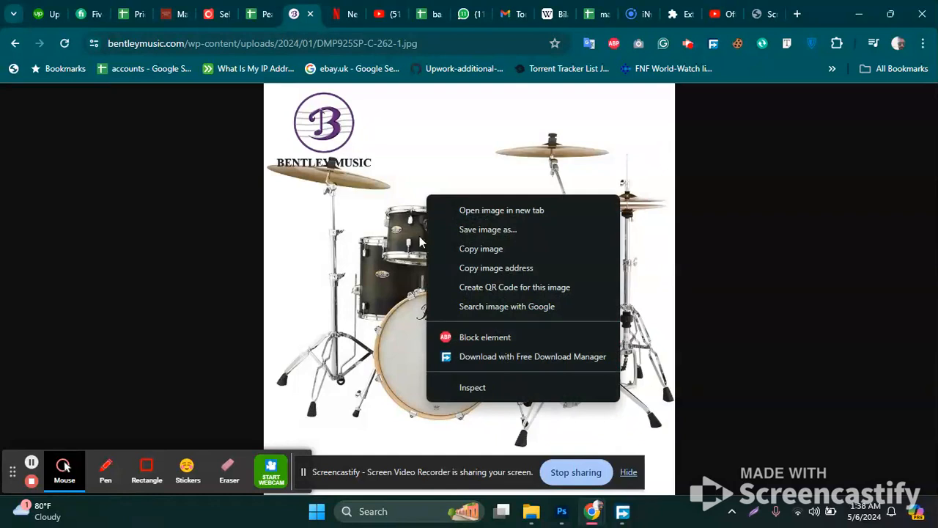
click(452, 305)
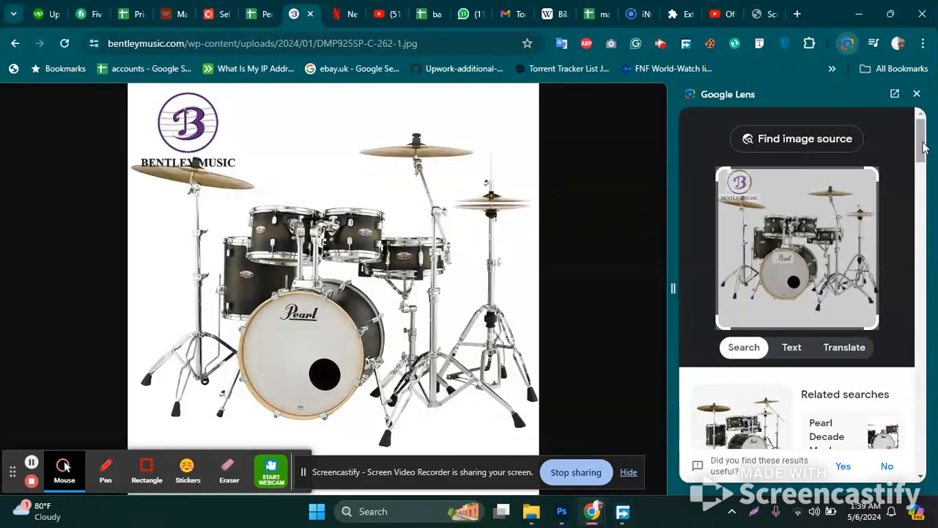
scroll(777, 352, down, 1)
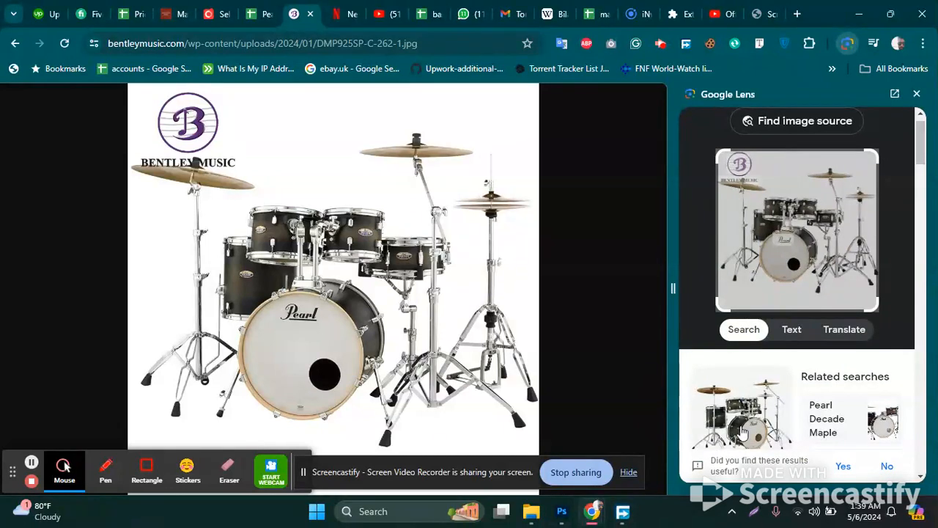
scroll(922, 156, down, 2)
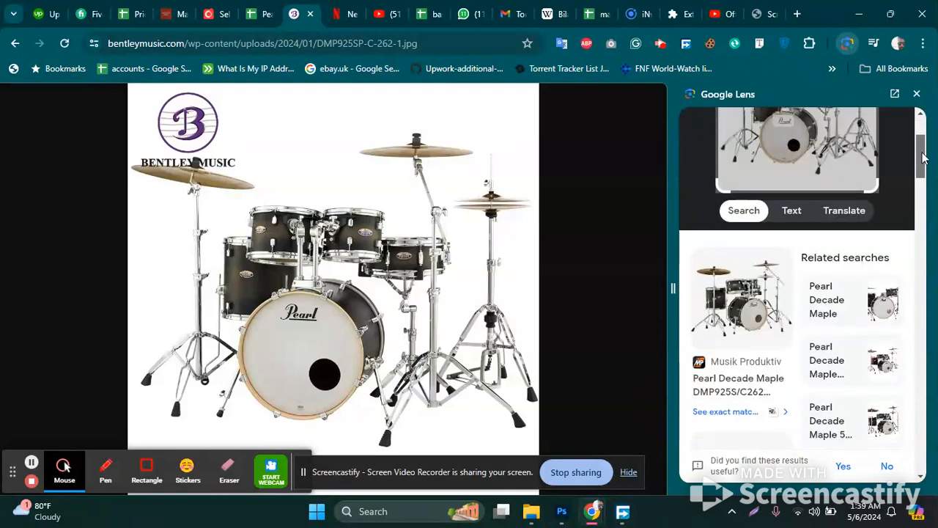
drag(922, 153, 922, 153)
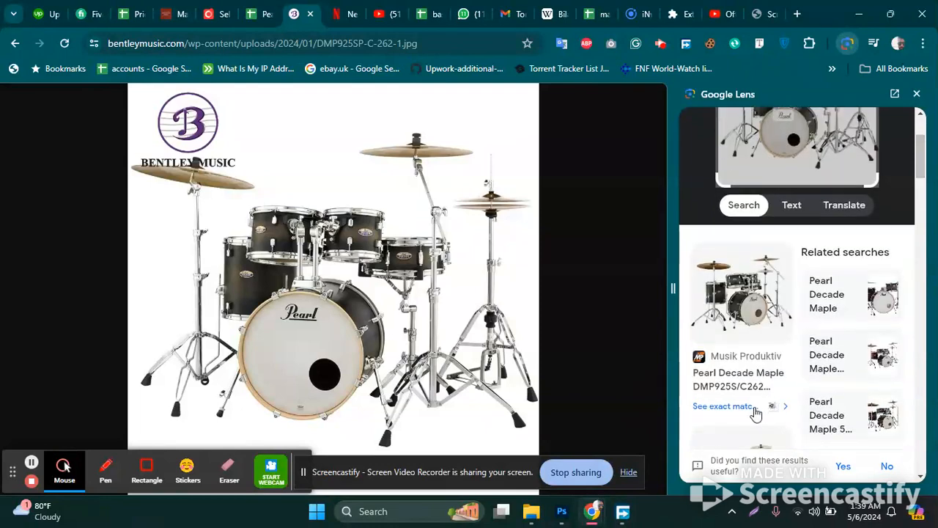
click(725, 406)
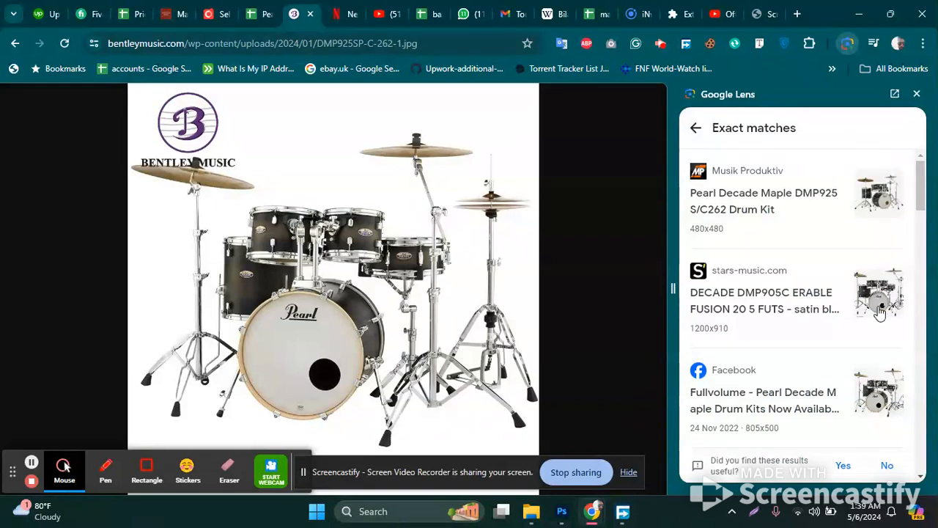
Return to Pearl Listings 2024, close the Google Lens results and copy the drum set's product name from B3
click(251, 9)
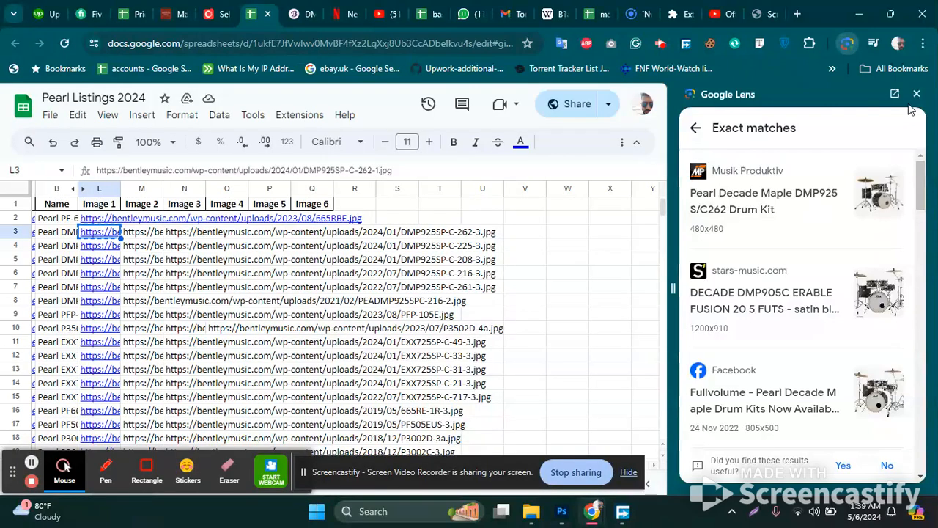
click(916, 94)
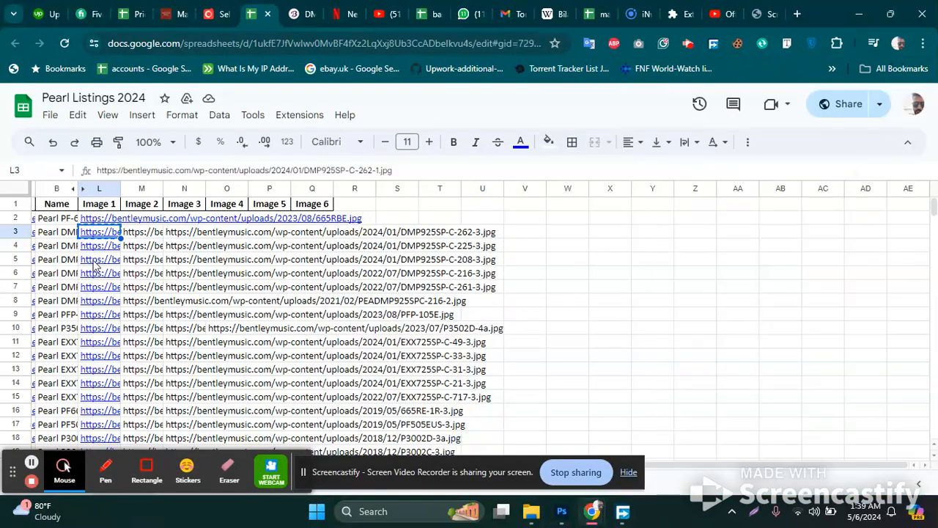
click(62, 233)
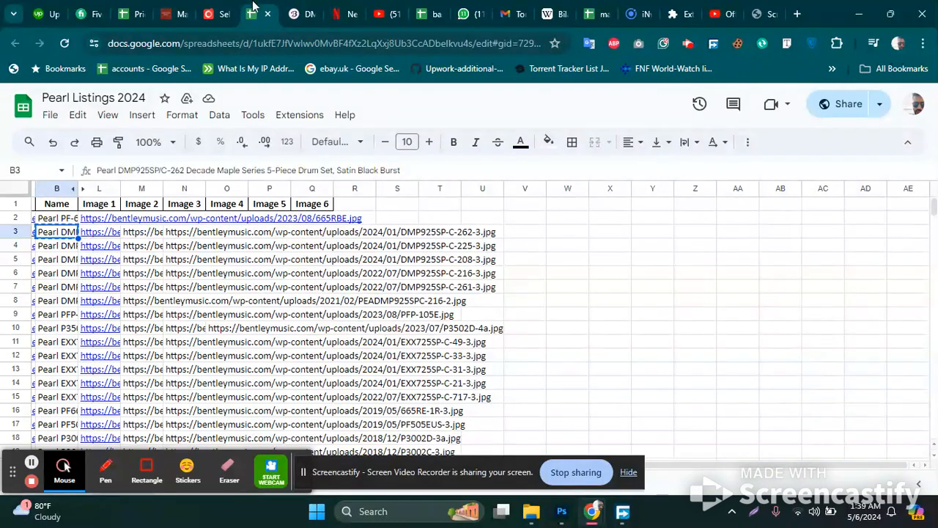
Search Google Images for "Pearl DMP925SP/C-262 Decade Maple Series 5-Piece Drum Set, Satin Black Burst", reusing the WhatsApp tab beside the product image
click(297, 12)
click(303, 44)
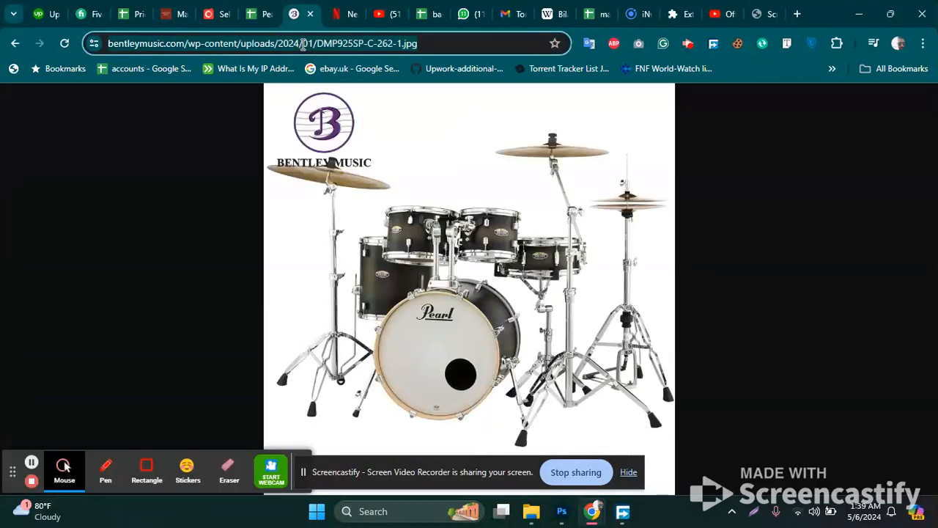
drag(462, 7, 347, 9)
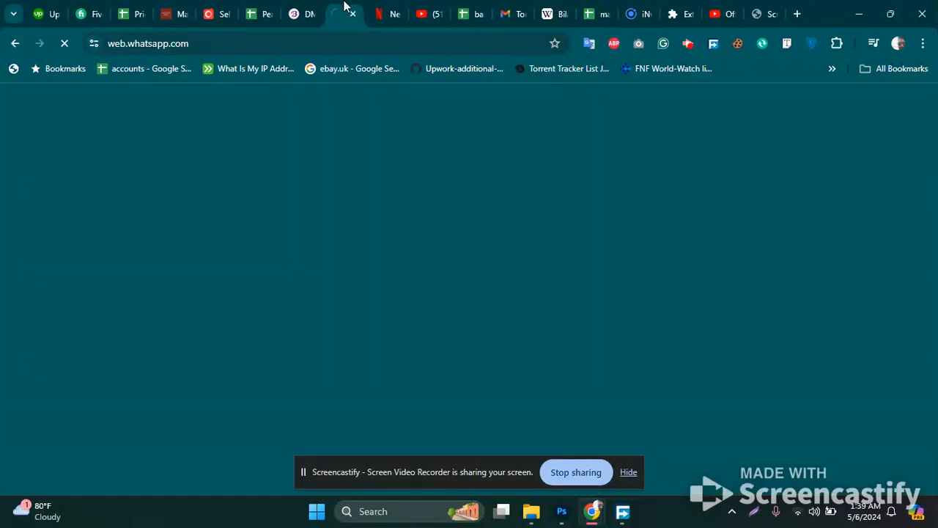
click(320, 42)
text(Pearl DMP925SP/C-262 Decade Maple Series 5-Piece Drum Set, Satin Black Burst)
key(Return)
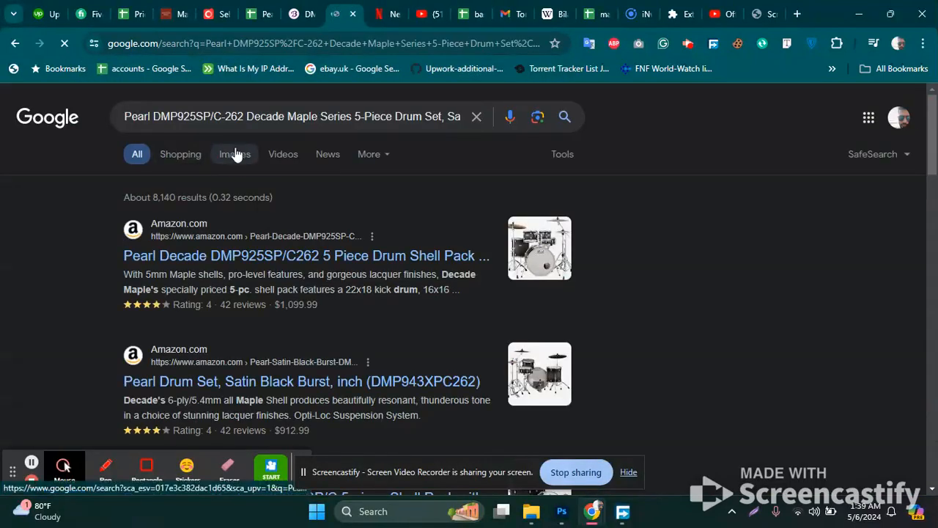
click(235, 154)
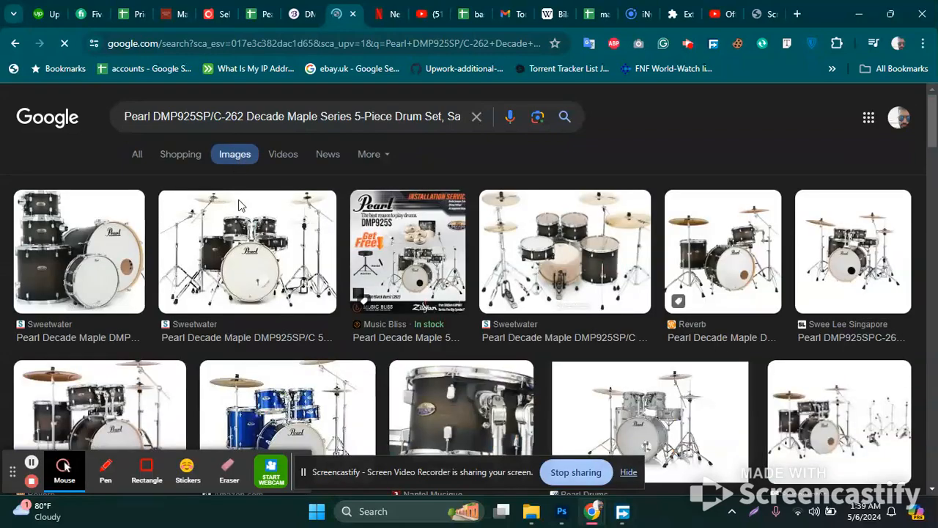
Preview the Sweetwater and Swee Lee Singapore drum set images and compare them with the Bentley Music picture and the sheet's product name
click(311, 7)
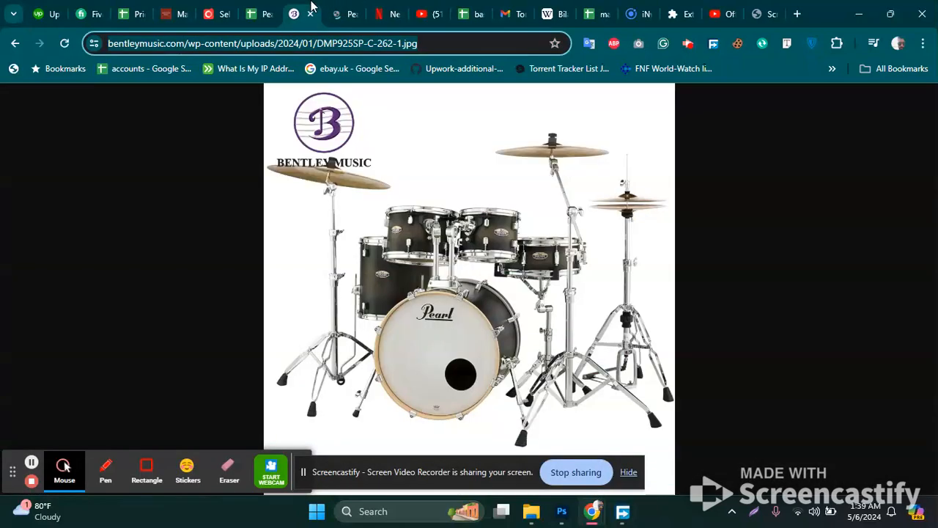
click(335, 11)
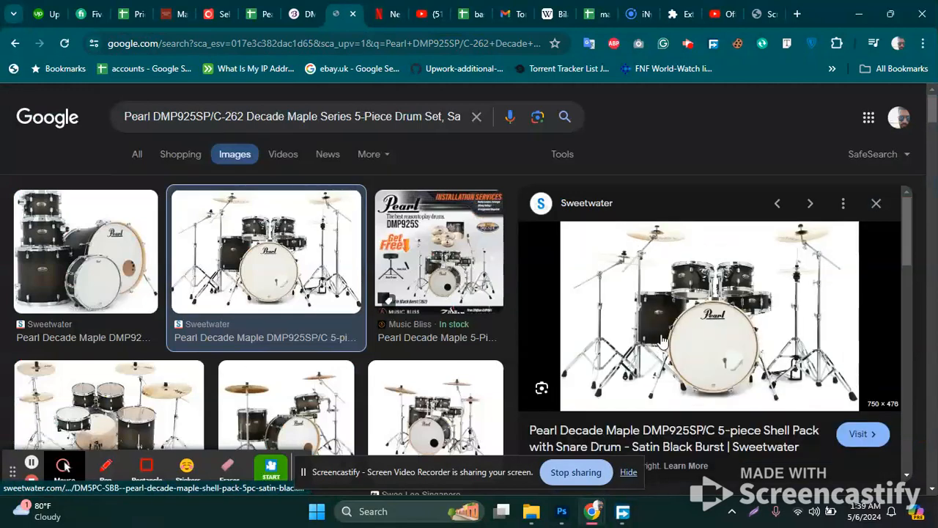
click(286, 8)
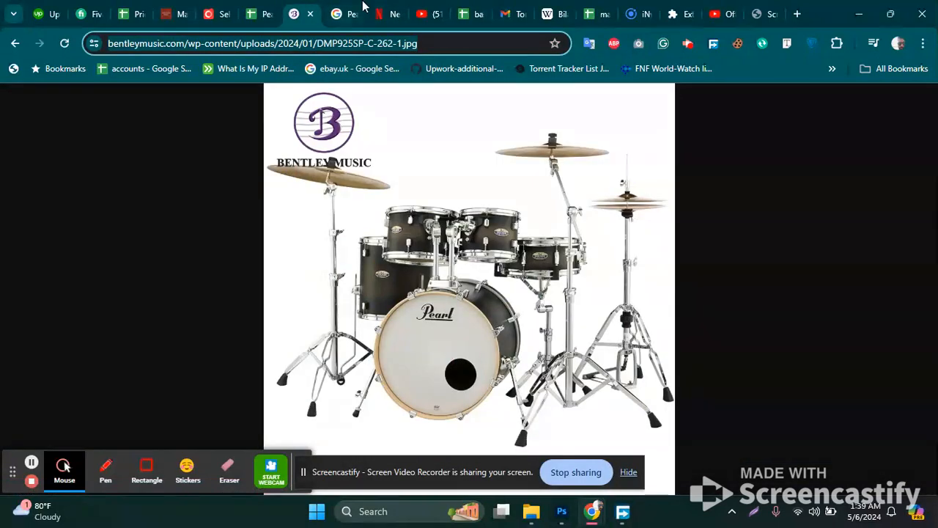
click(363, 9)
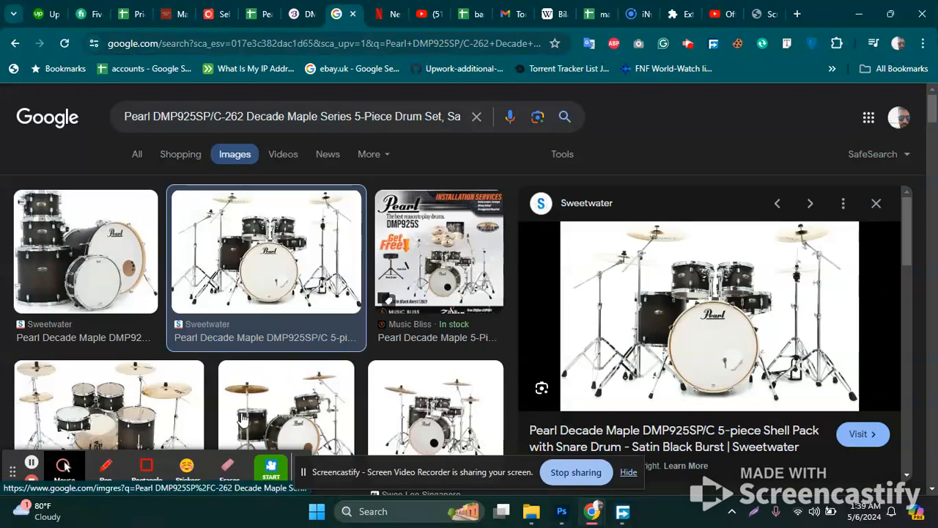
click(414, 424)
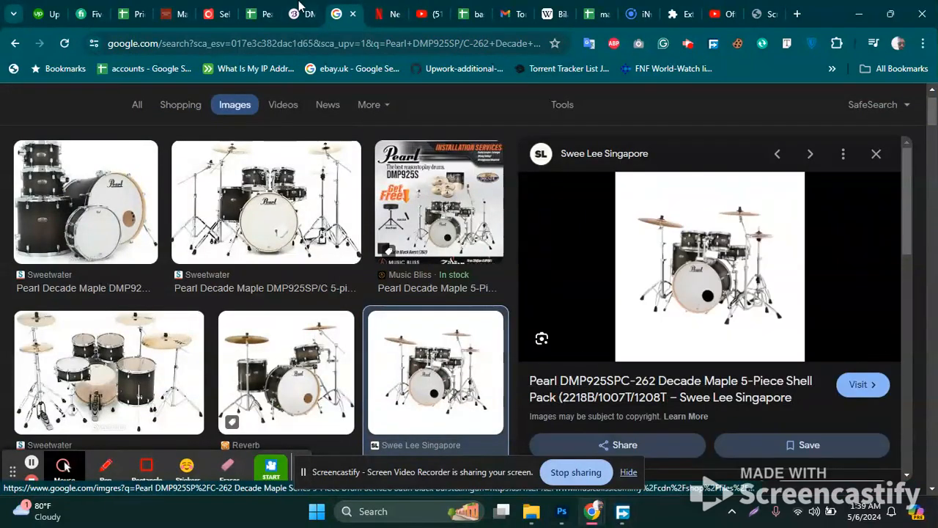
click(258, 13)
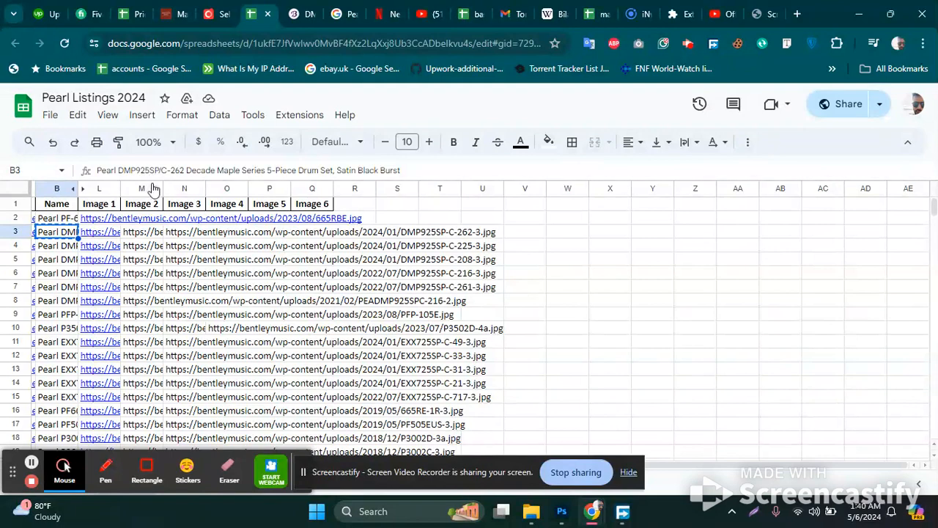
click(295, 13)
click(349, 9)
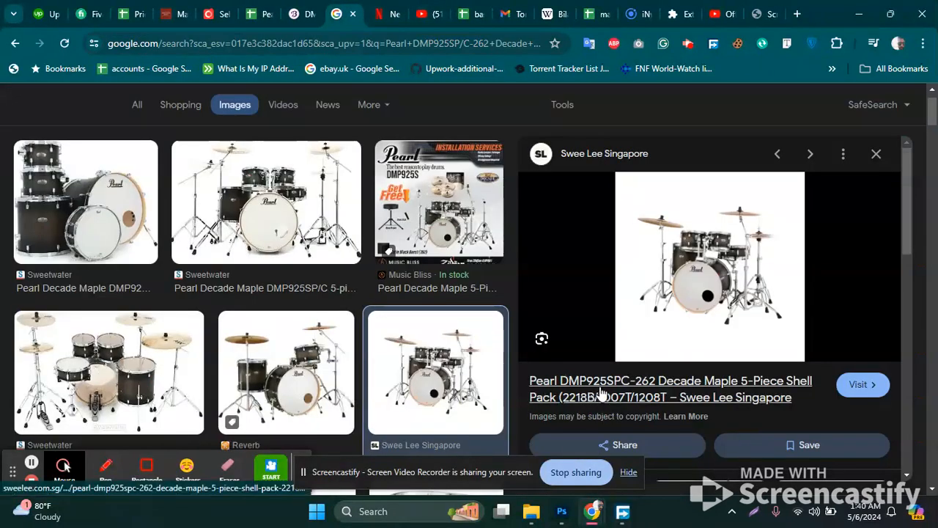
Open the Sweetwater listing for the Decade Maple 5-piece set and compare the search results with the sheet and the Bentley Music picture
click(258, 9)
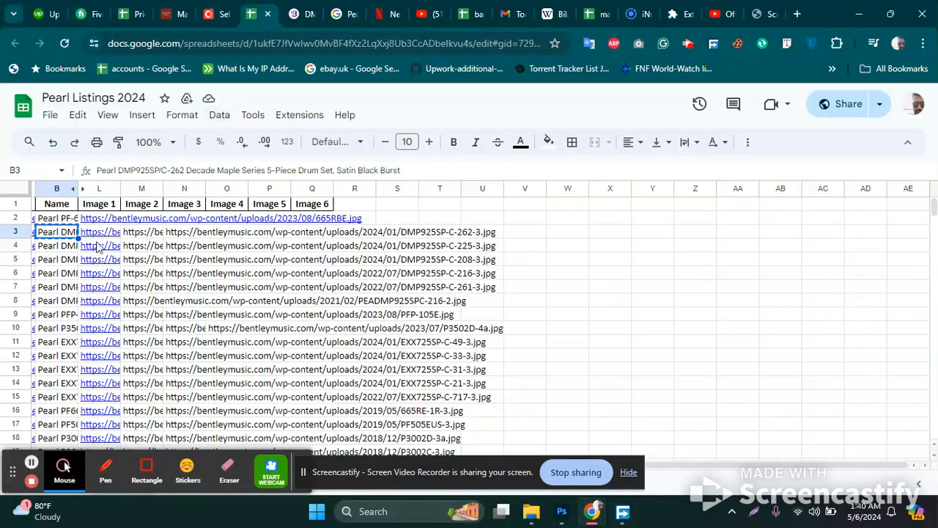
click(311, 9)
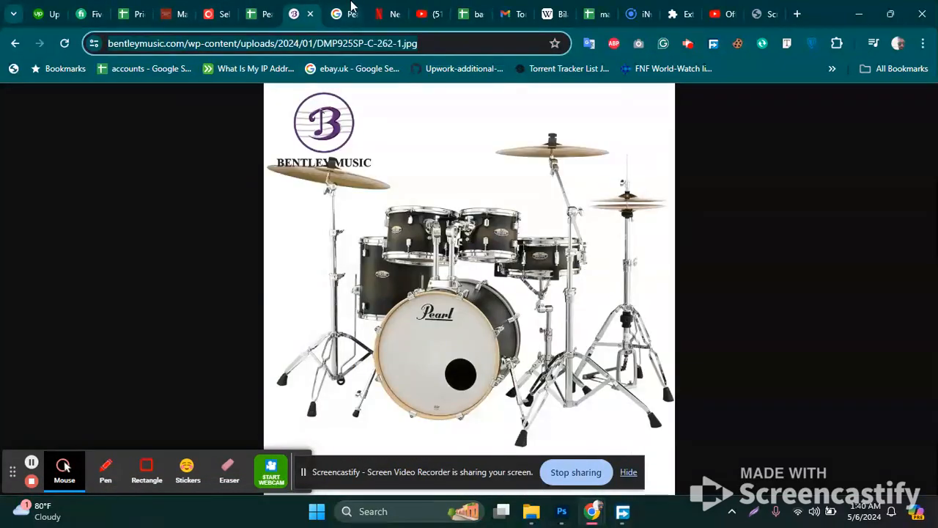
click(352, 9)
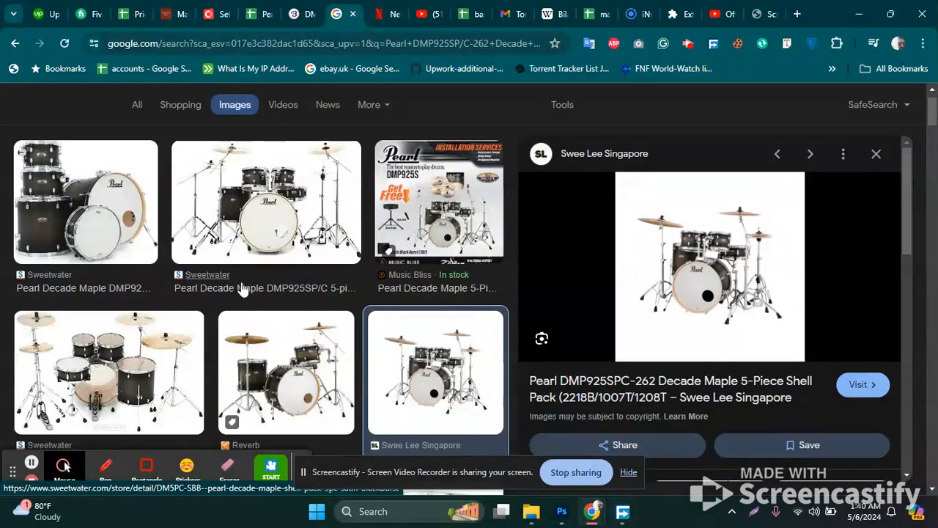
click(200, 288)
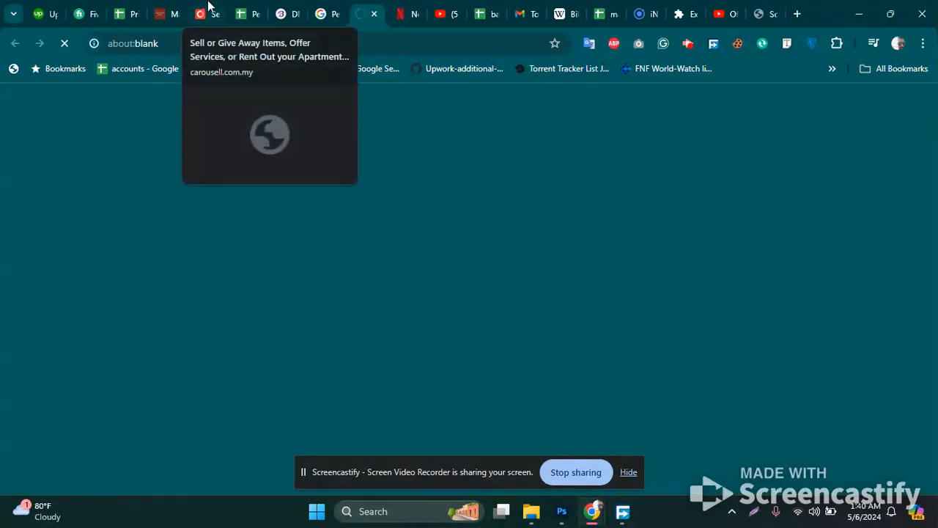
click(292, 10)
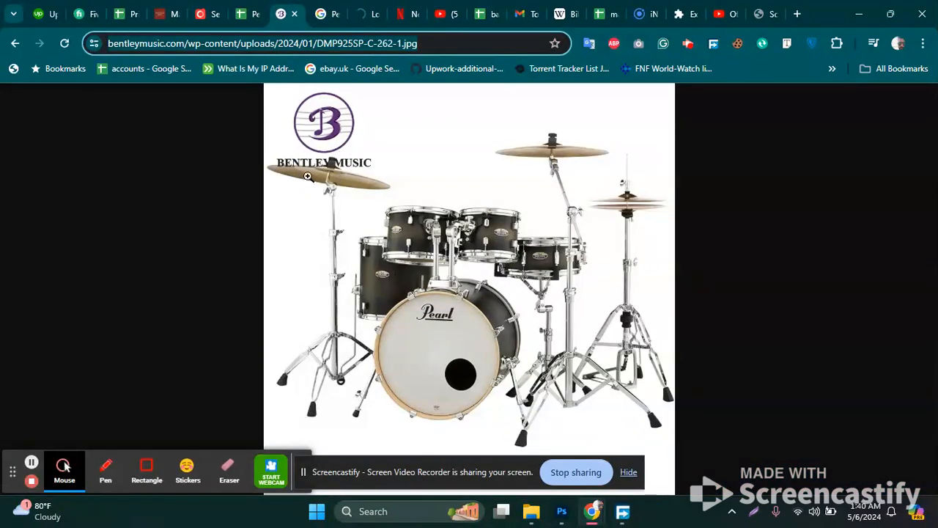
click(367, 6)
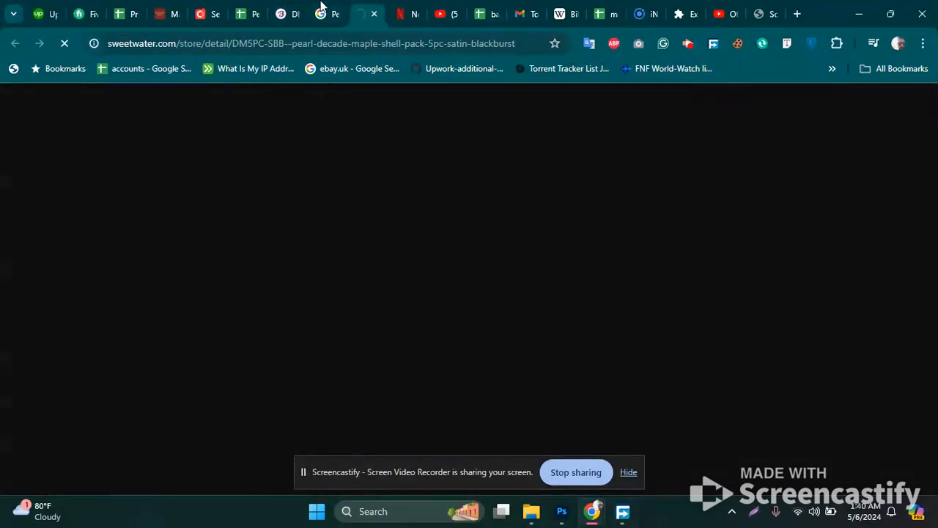
click(321, 11)
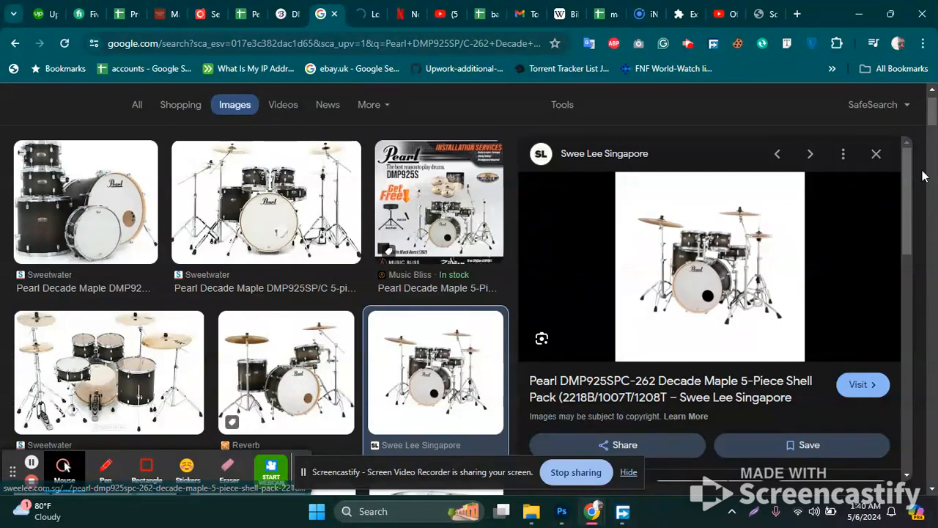
Open the Swee Lee Singapore product page for the Pearl DMP925SPC-262 and check it against the sheet and the Bentley Music picture
drag(910, 178, 922, 227)
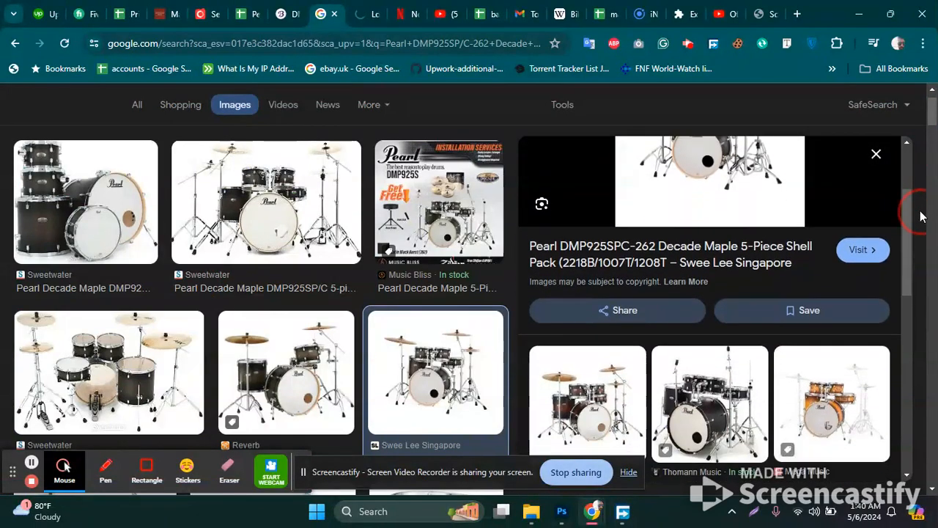
drag(931, 110, 930, 116)
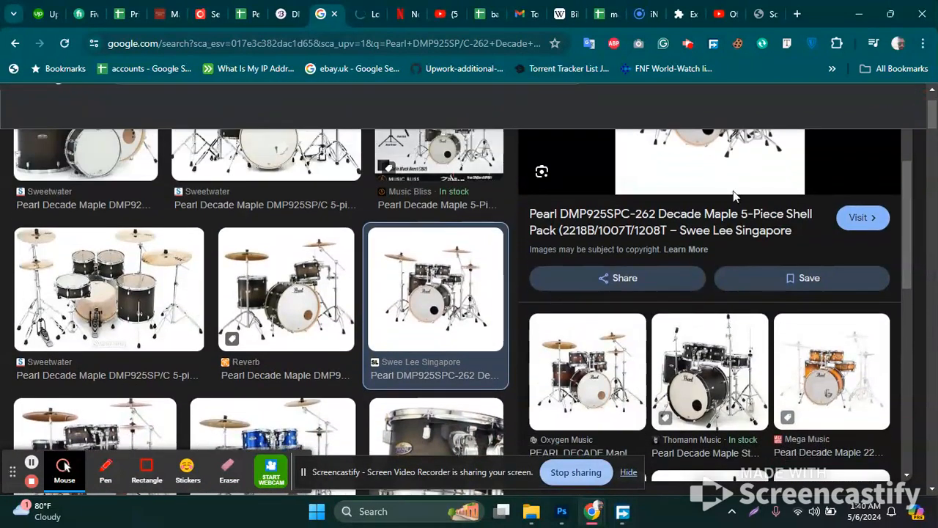
click(859, 228)
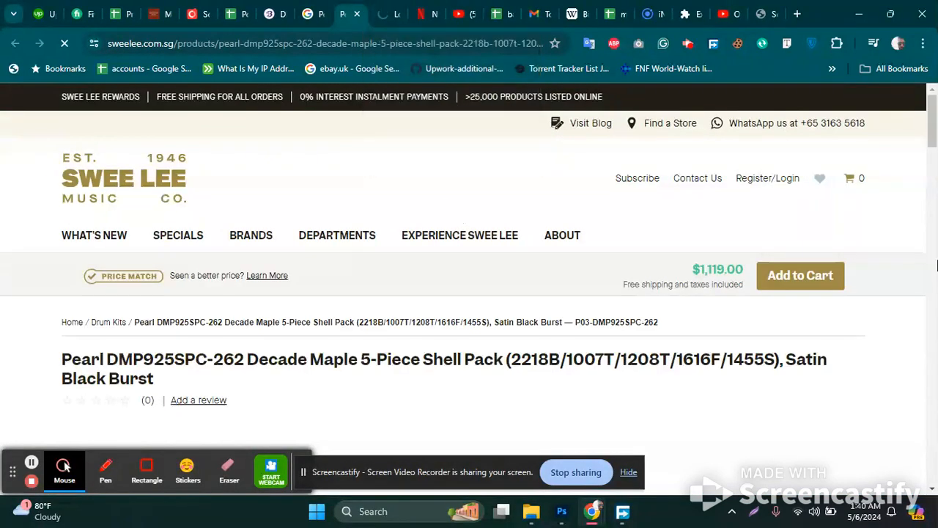
drag(929, 127, 929, 146)
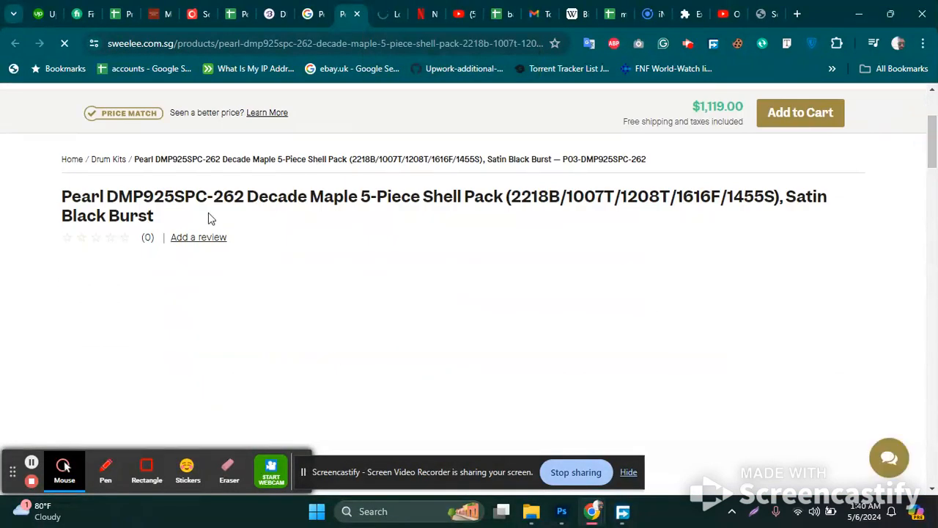
click(241, 9)
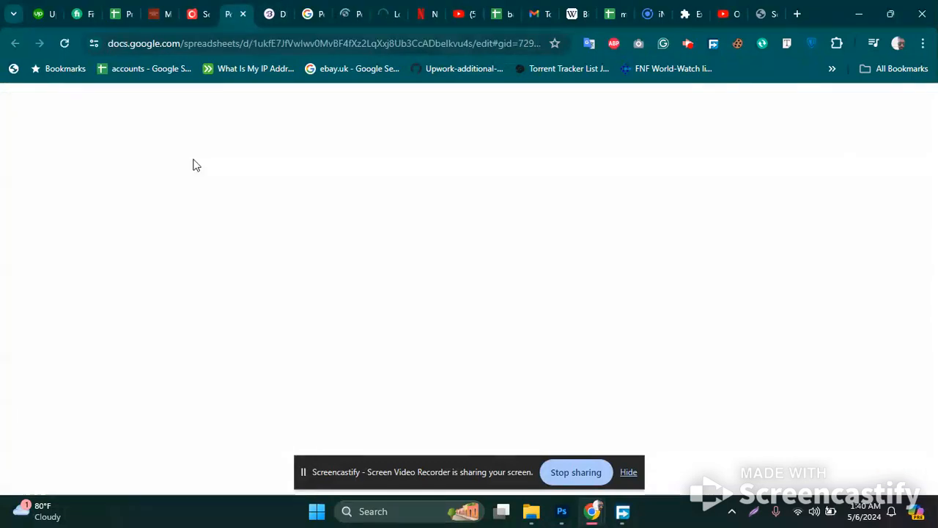
click(286, 9)
click(318, 9)
click(359, 7)
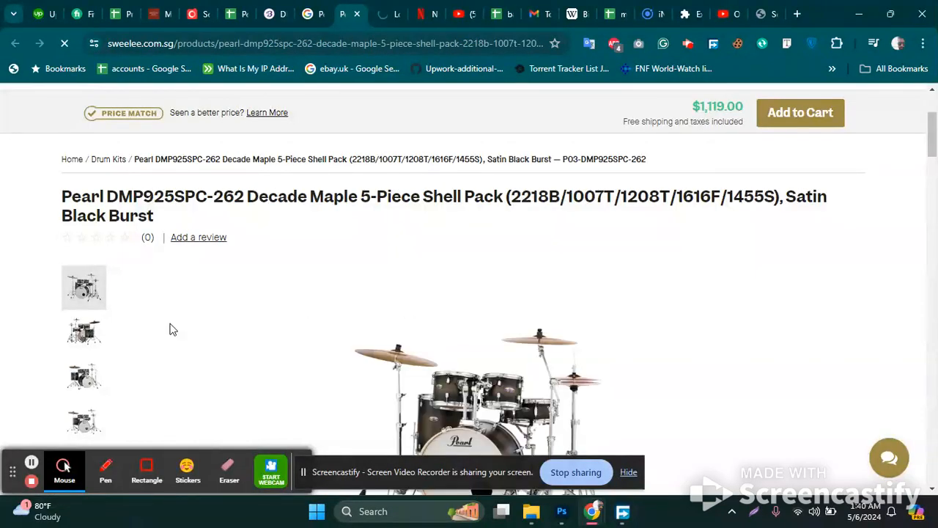
Download the large drum set image from the Swee Lee page into the tema folder with Free Download Manager
scroll(909, 154, down, 2)
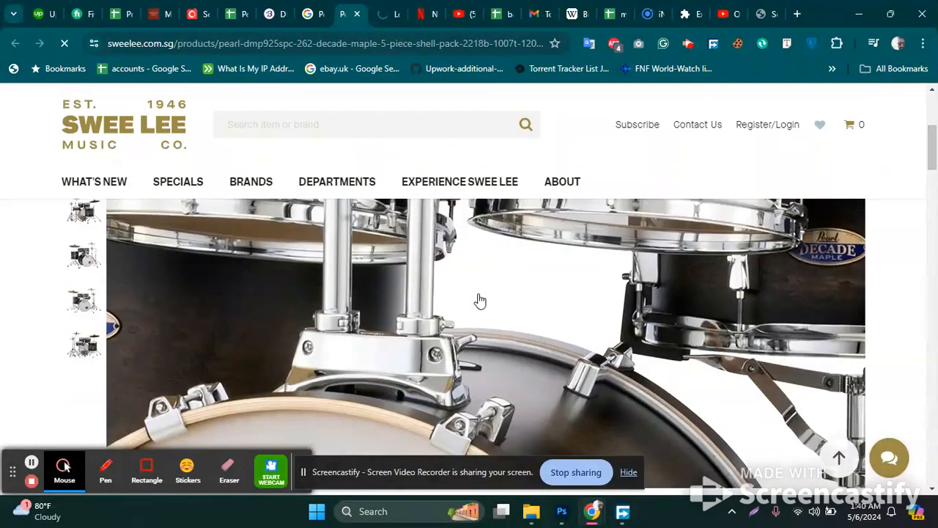
right_click(431, 278)
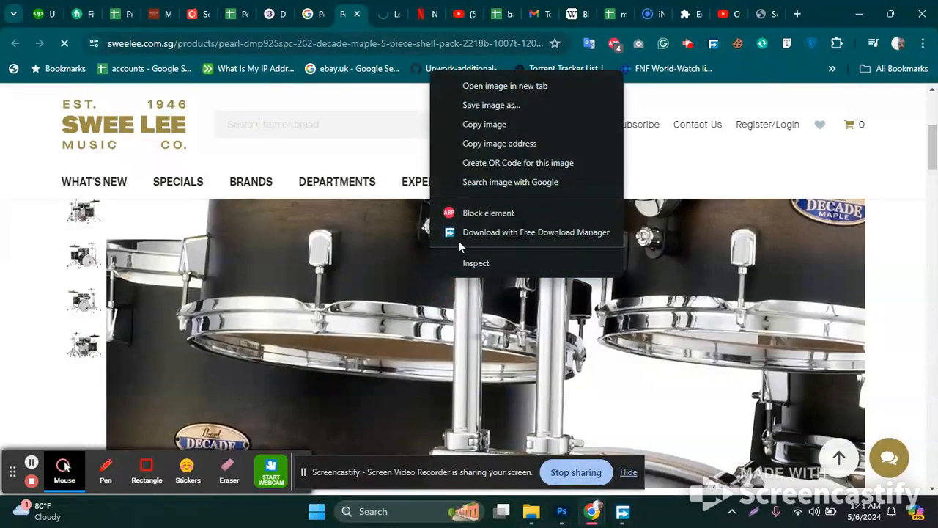
click(497, 108)
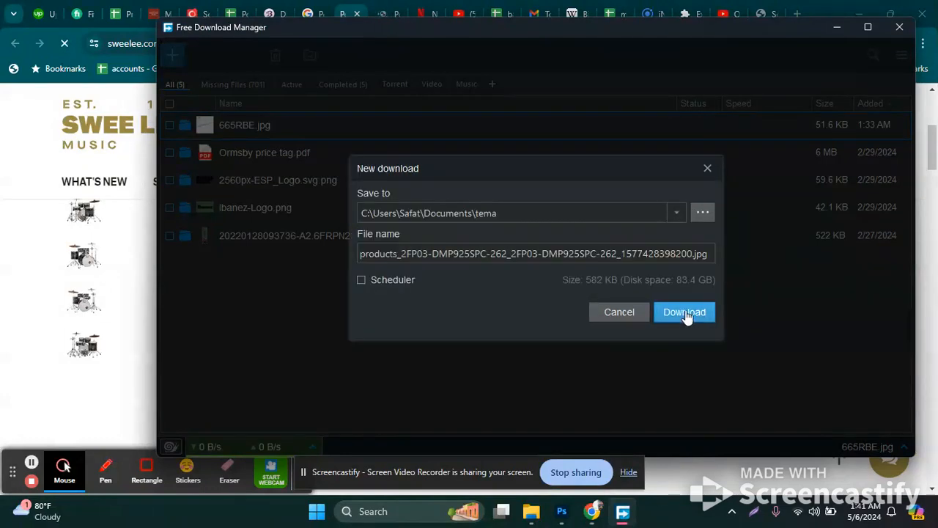
click(684, 312)
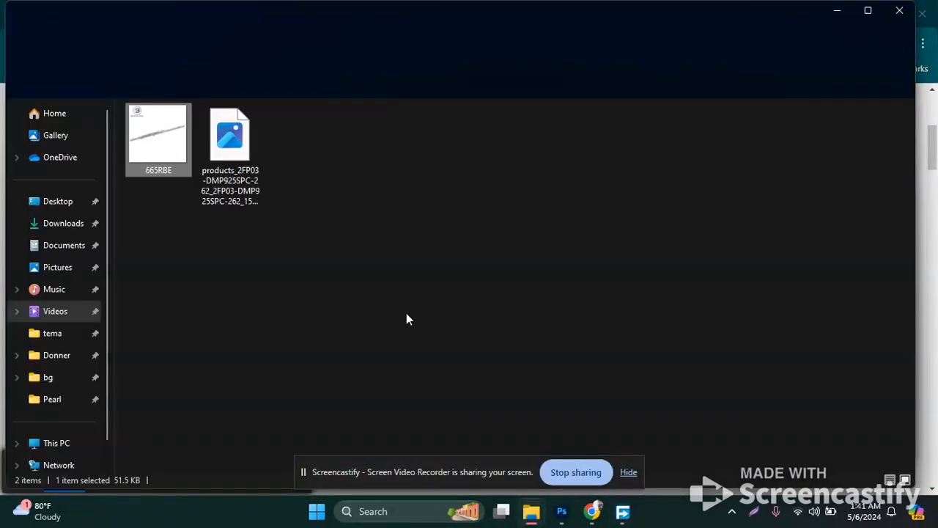
Open the downloaded DMP925SPC-262 picture from the folder as its own document in Photoshop
click(308, 188)
click(239, 161)
drag(227, 154, 394, 50)
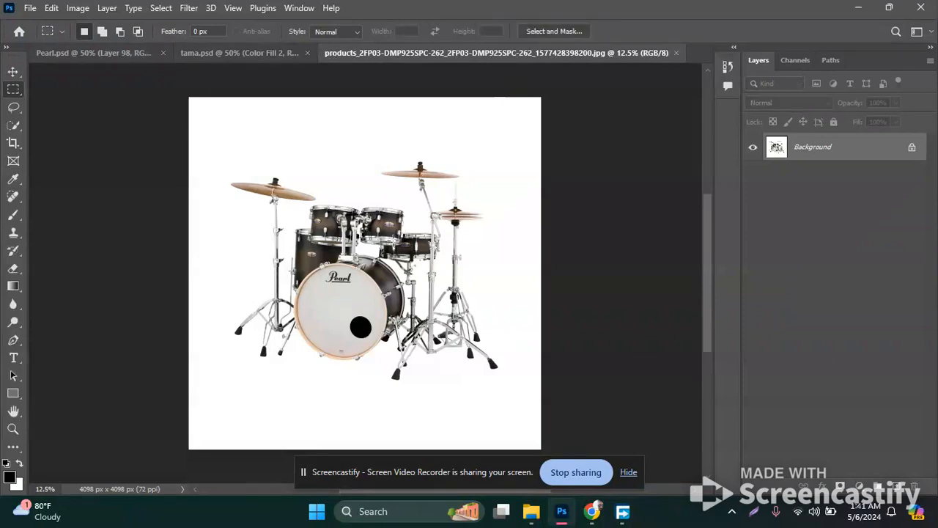
Copy the drum set picture into tama.psd as a new layer at the top of the layer stack
click(246, 54)
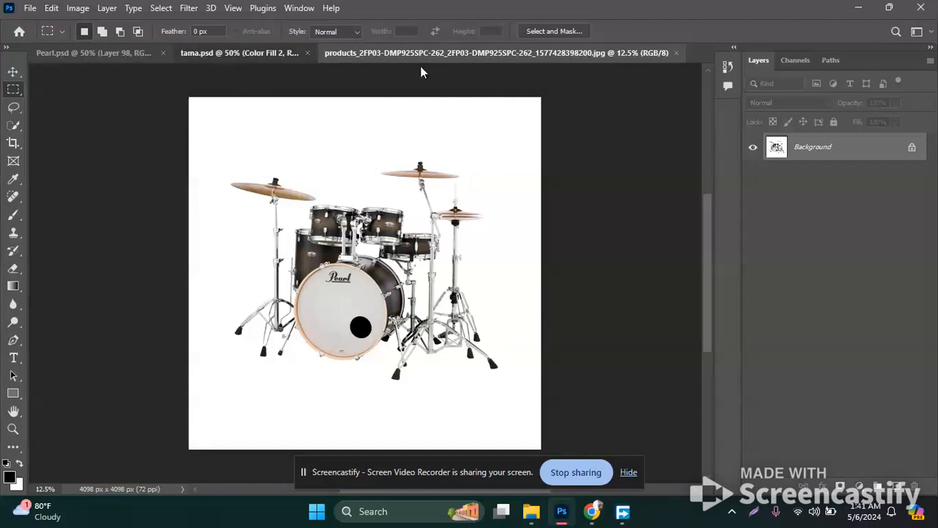
key(ctrl+Tab)
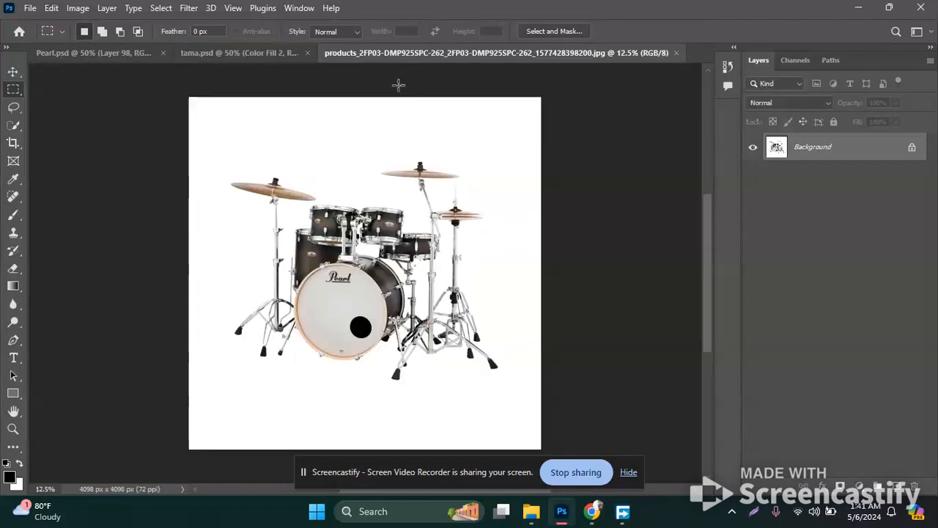
key(v)
mouse_move(370, 267)
mouse_down()
mouse_move(274, 69)
mouse_move(253, 57)
mouse_move(357, 279)
mouse_up()
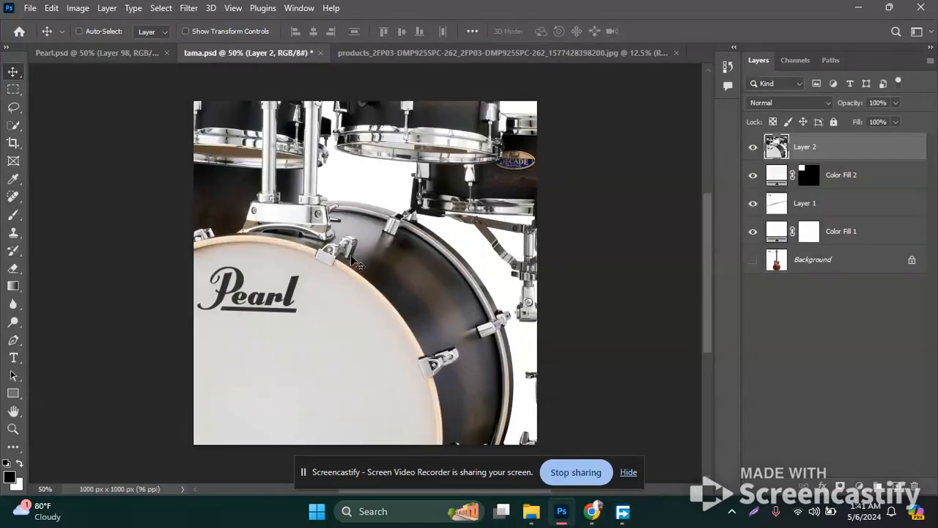
Free-transform the drum set layer, scaling it proportionally to 36% and moving it so that most of the kit fits the canvas
key(ctrl+t)
drag(377, 192, 428, 250)
click(322, 30)
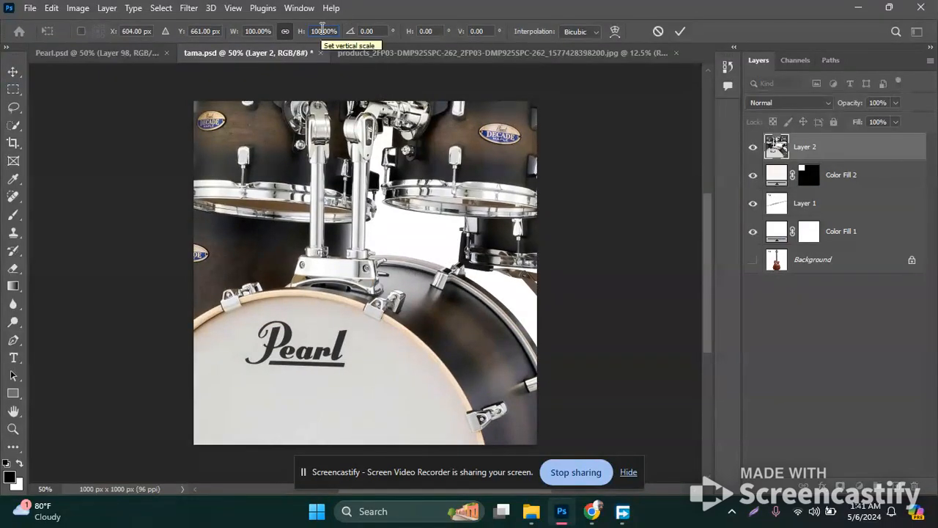
key(Down)
key(Down)
key(Down)
key(Down)
key(Down)
key(Down)
key(Down)
key(Down)
key(Down)
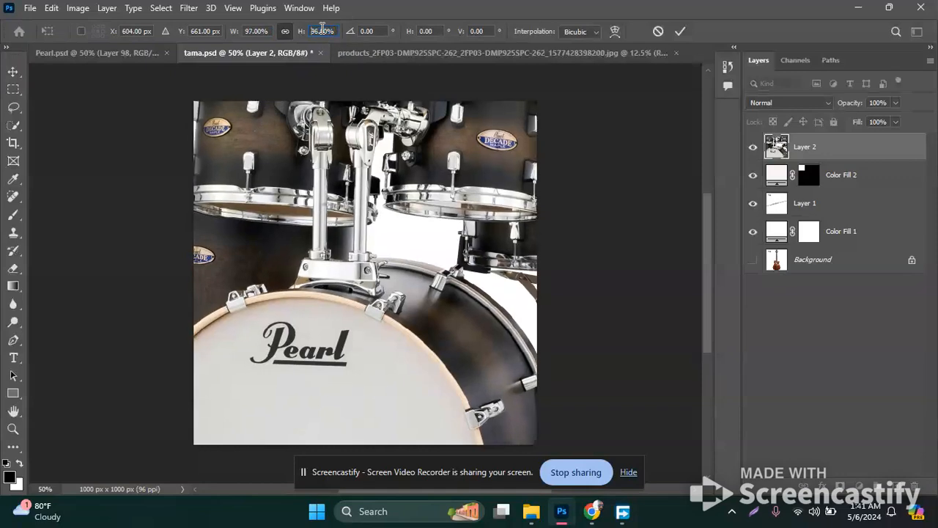
key(Down)
key(Down)
key(Down)
key(Down)
key(Down)
key(Down)
key(Down)
key(Down)
key(Down)
key(Down)
key(Down)
key(Down)
key(Down)
key(Down)
key(Down)
key(Down)
key(Down)
key(Down)
key(Down)
key(Down)
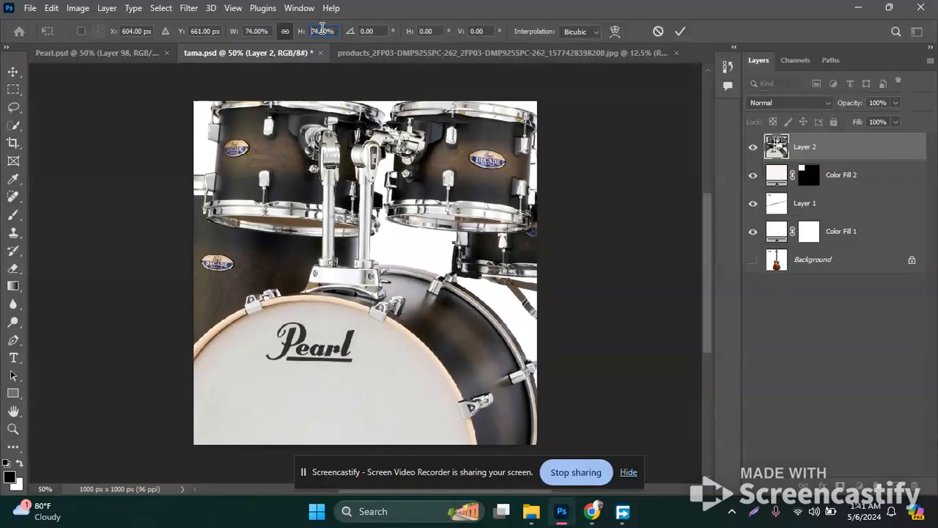
key(Down)
key(Down)
key(Down)
key(Down)
key(Down)
key(Down)
key(Down)
key(Down)
key(Down)
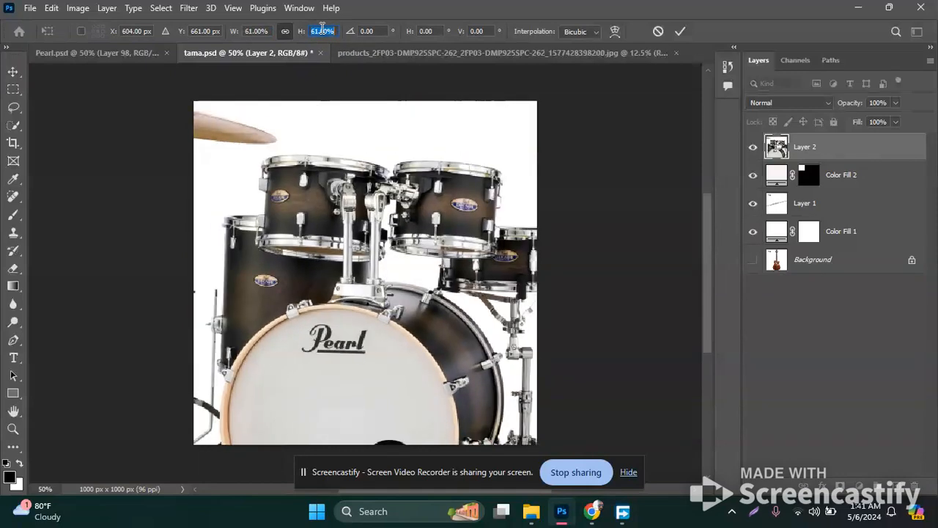
key(Down)
key(Down)
key(Down)
key(Down)
key(Down)
key(Down)
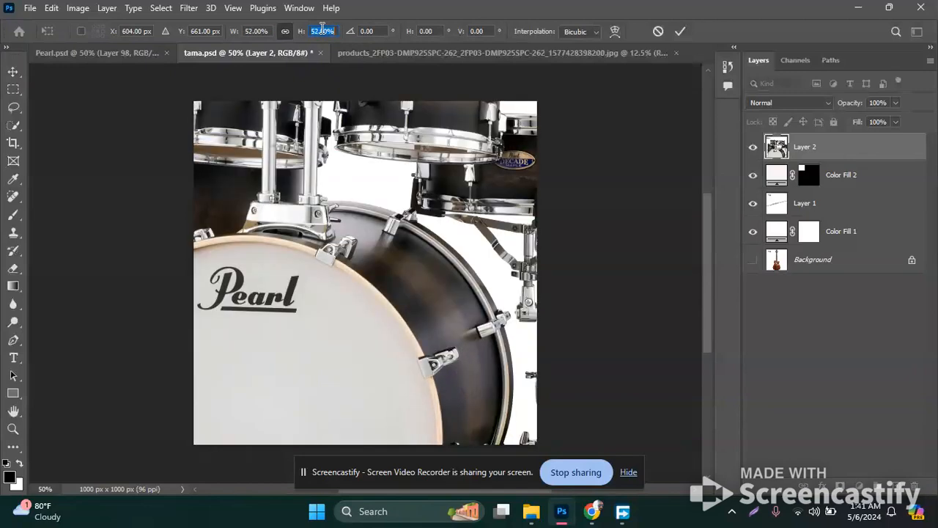
key(Down)
key(Down)
key(Down)
key(Down)
key(Down)
key(Down)
key(Down)
key(Down)
key(Down)
key(Down)
key(Down)
key(Down)
key(Down)
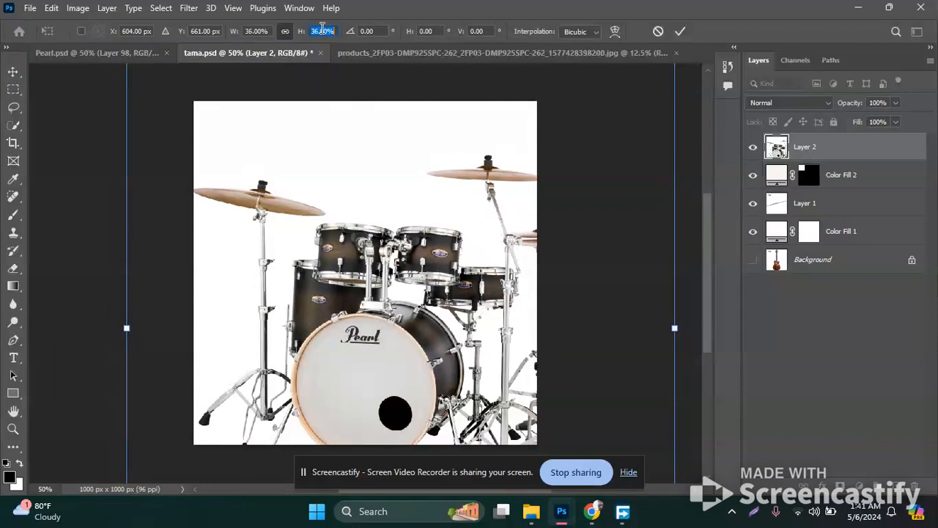
click(381, 354)
drag(381, 359, 361, 340)
Reduce the drum set layer's scale to 28%, center the kit on the canvas at about X 484 px, Y 500 px, and apply the transform
click(323, 31)
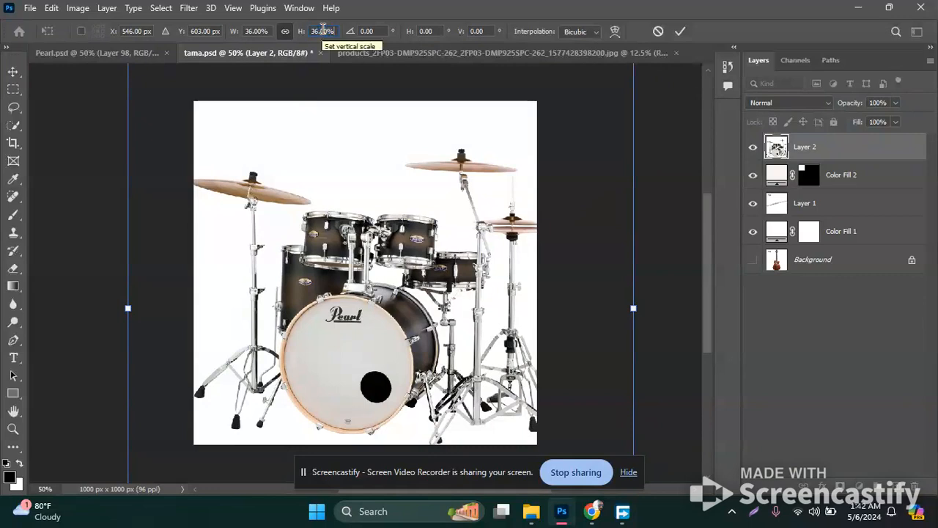
key(Down)
key(Down)
key(Down)
key(Down)
key(Down)
key(Down)
key(Down)
key(Down)
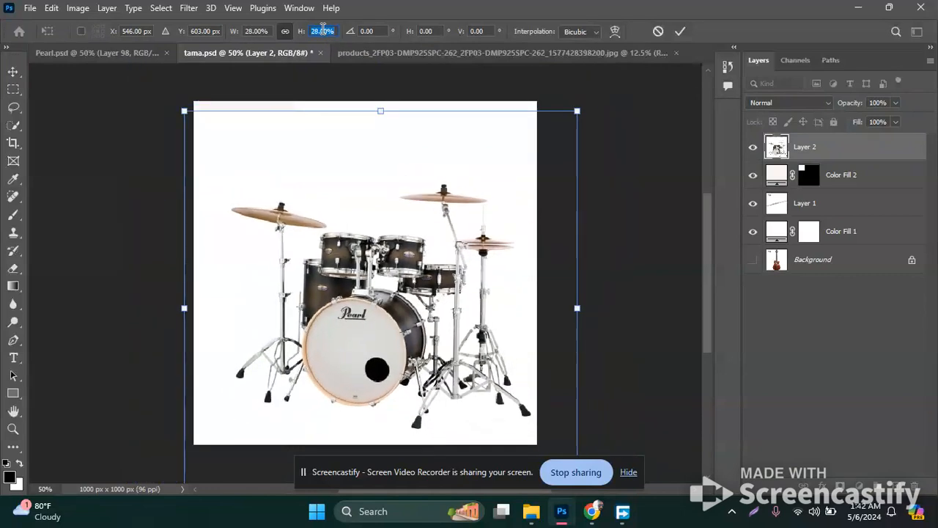
drag(405, 339, 380, 297)
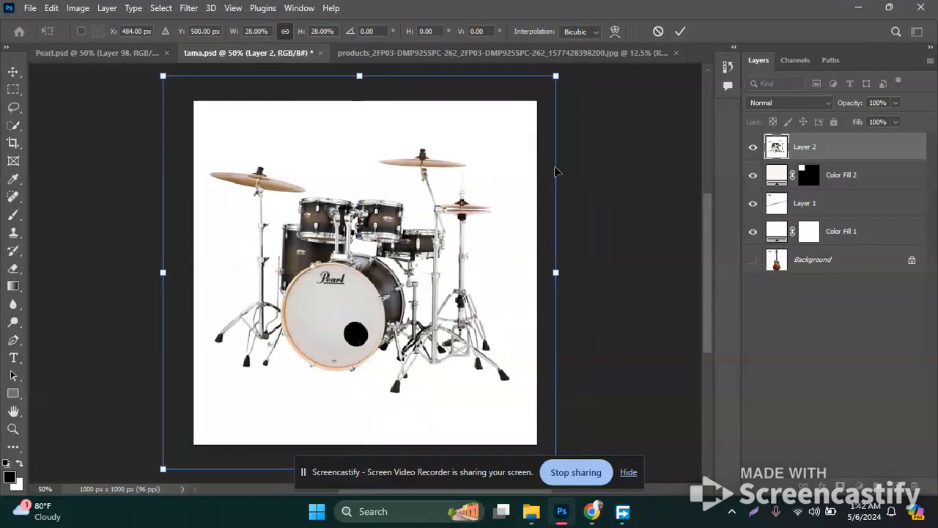
click(680, 32)
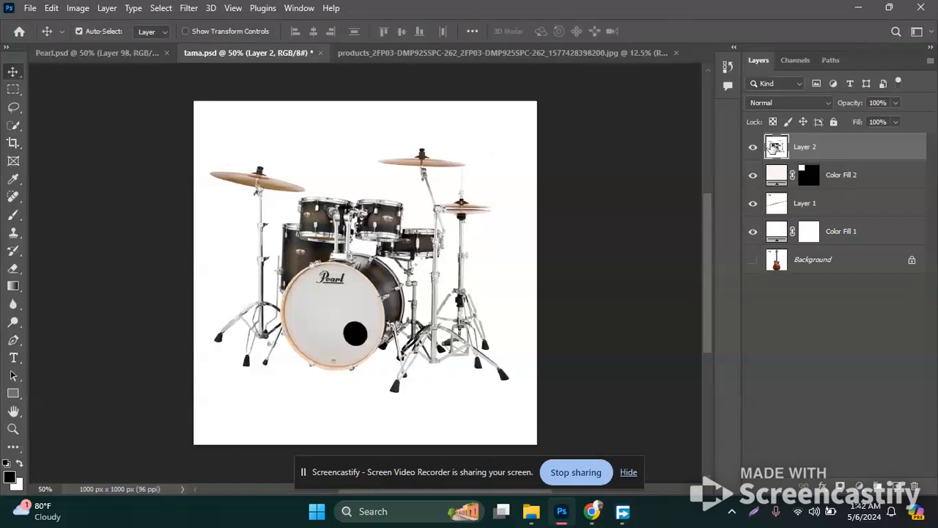
Move the drum set layer beneath Color Fill 2, compare the canvas with and without it, and leave the drum set layer hidden
click(753, 175)
click(757, 175)
drag(753, 149, 752, 175)
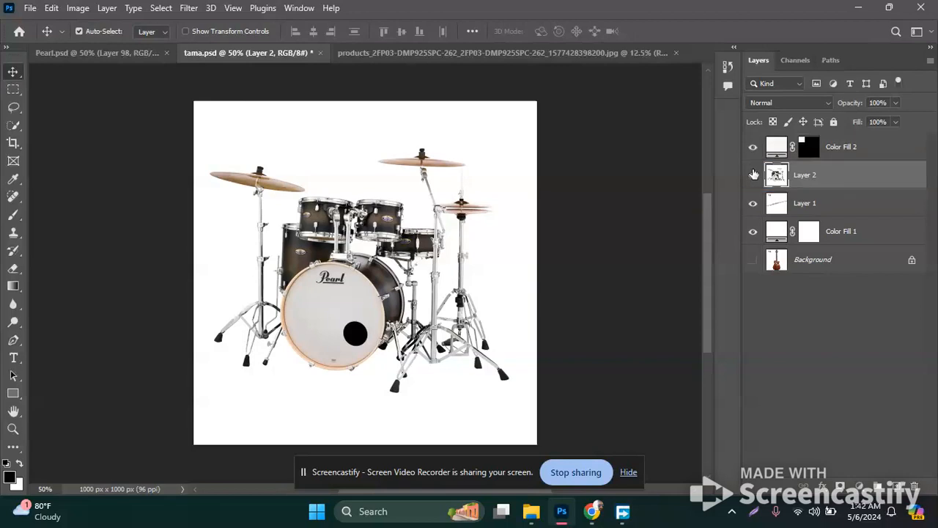
click(754, 175)
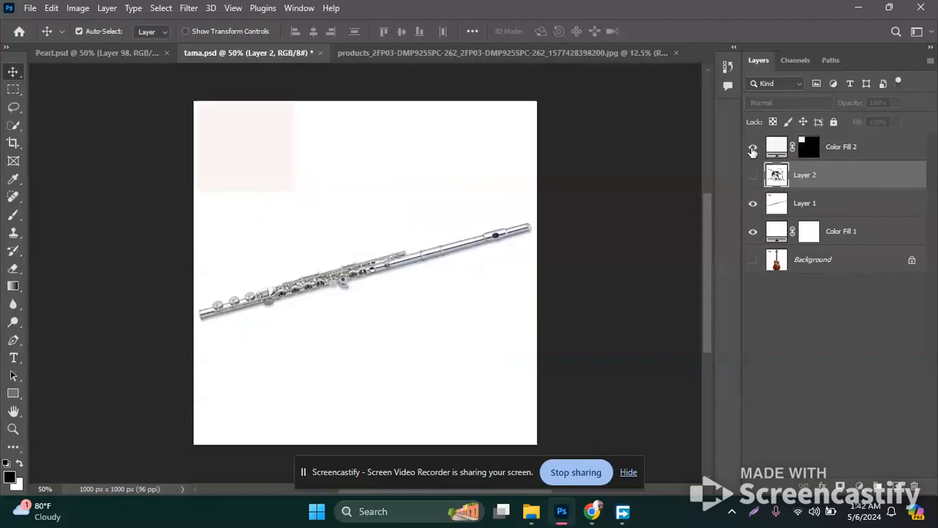
click(754, 178)
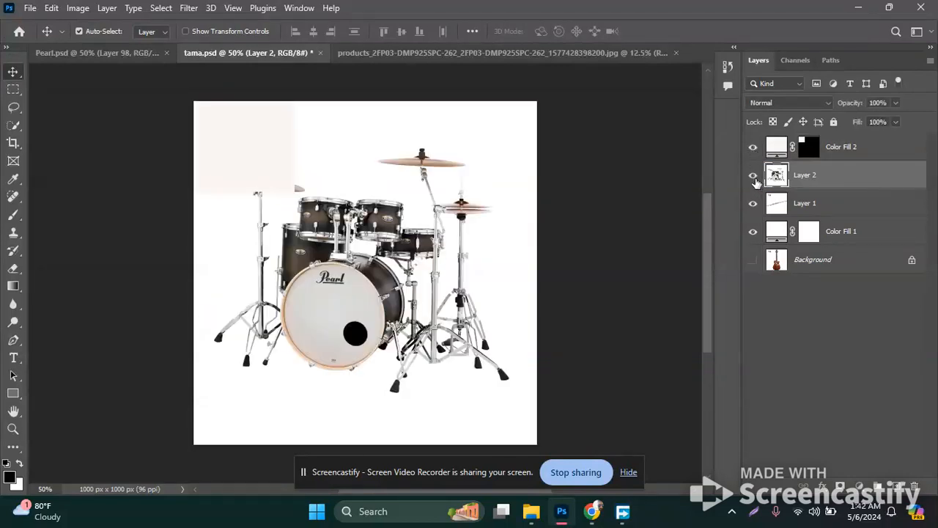
click(755, 180)
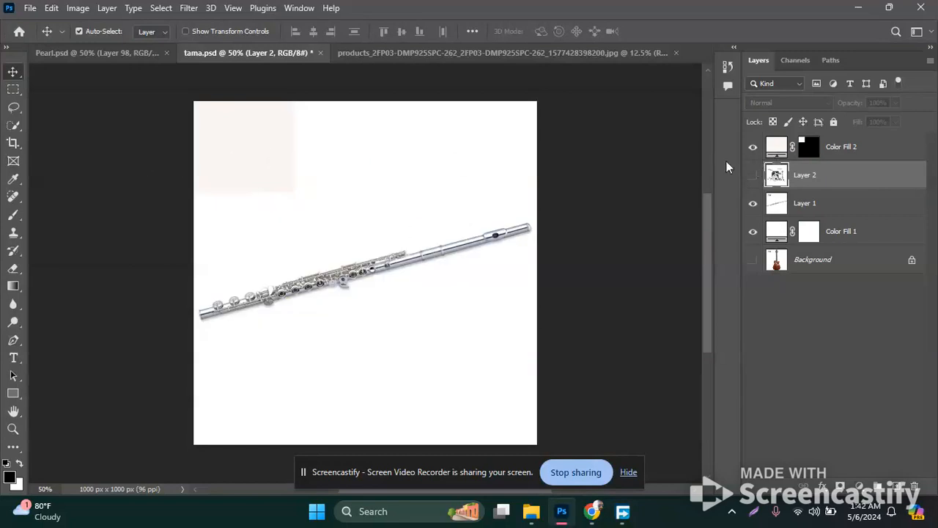
click(783, 155)
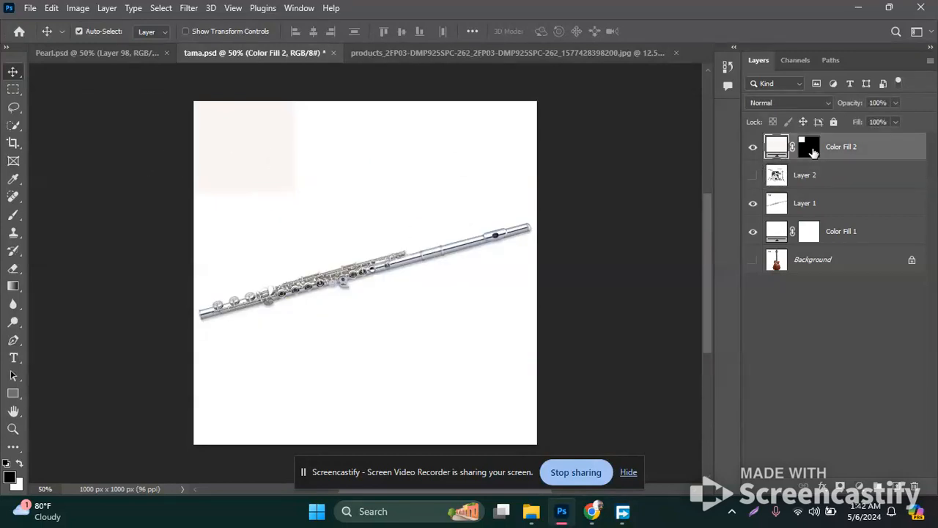
double_click(814, 151)
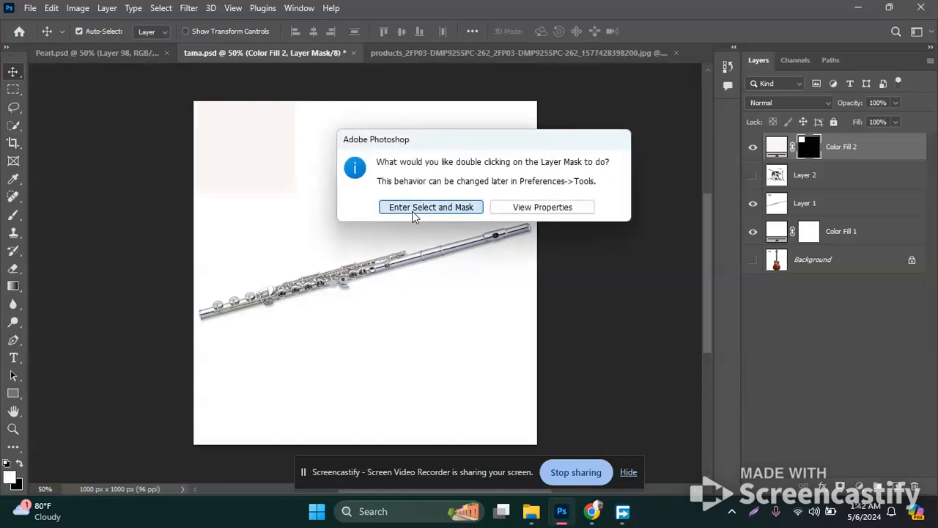
click(413, 211)
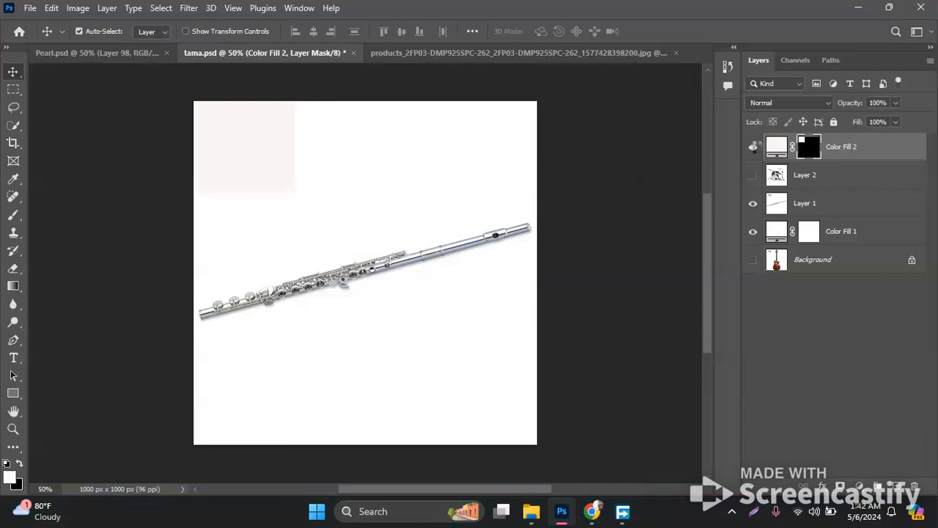
mouse_move(591, 511)
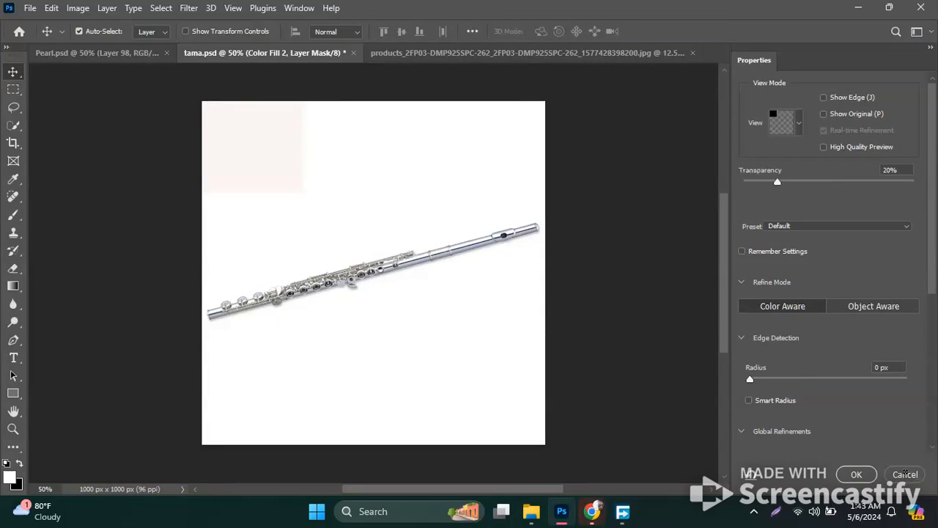
click(906, 477)
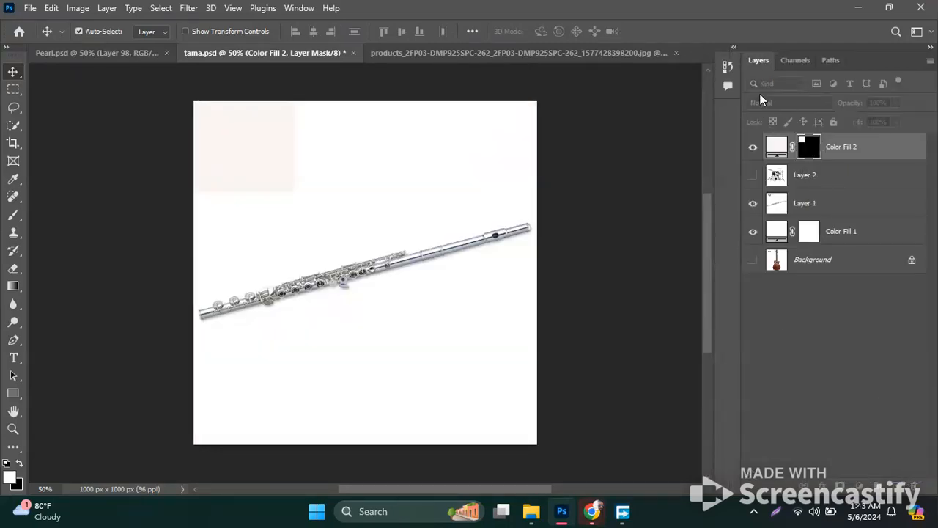
click(753, 148)
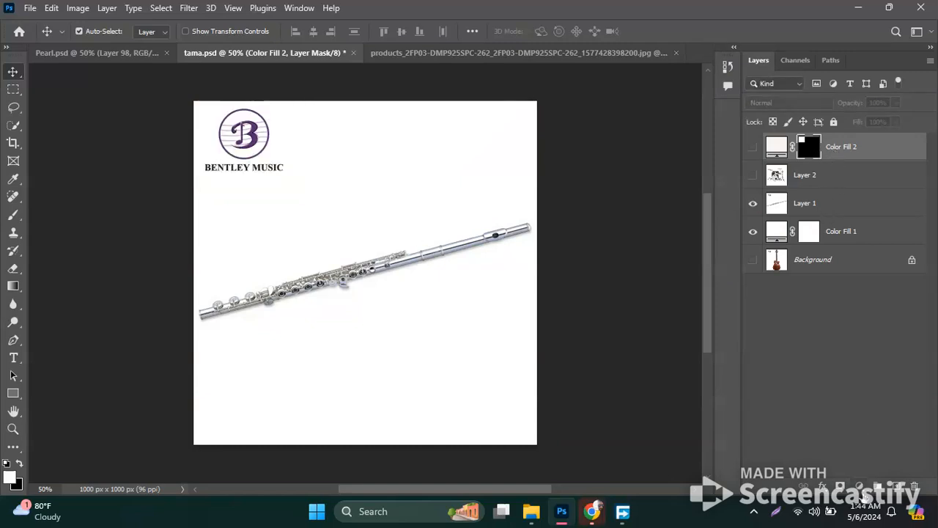
click(752, 148)
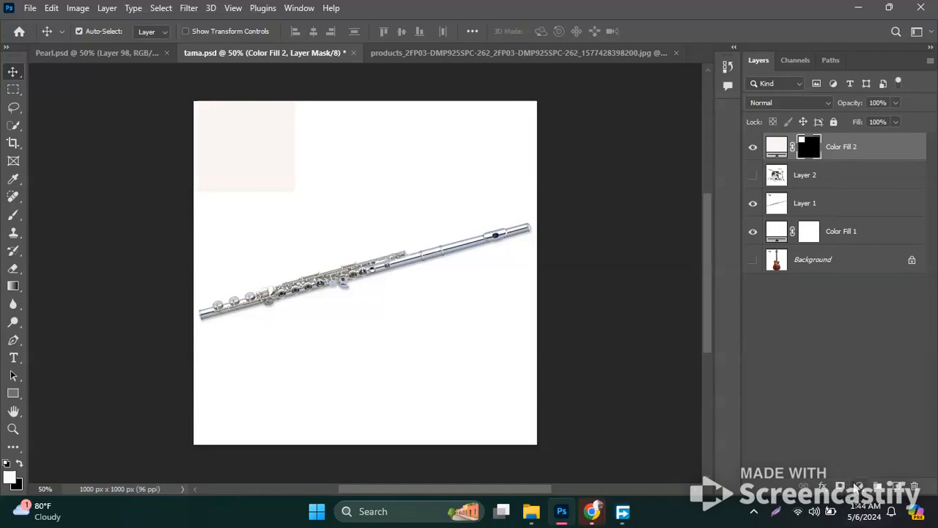
click(859, 487)
click(850, 241)
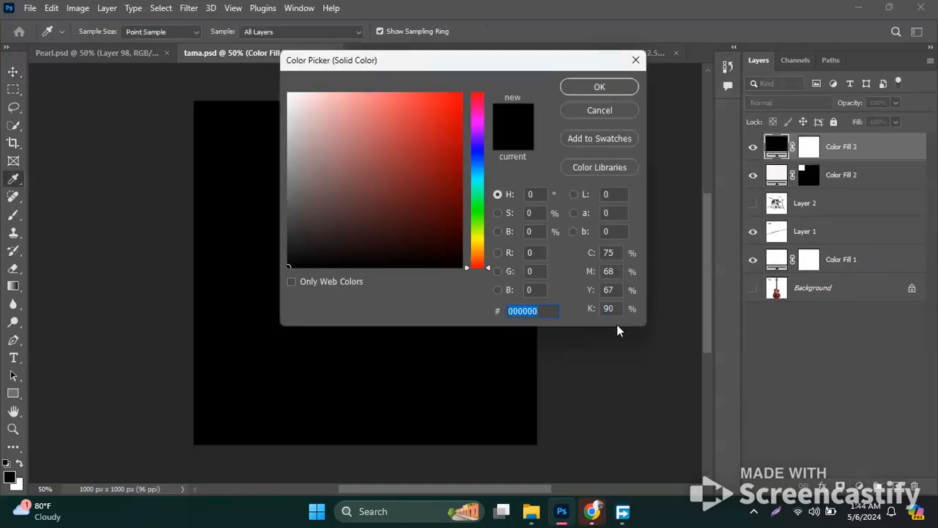
click(599, 109)
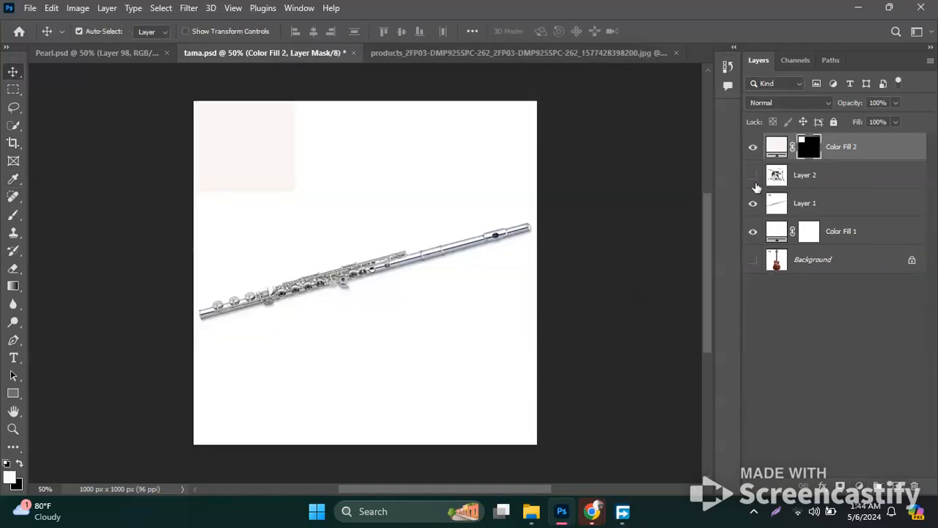
Delete the Color Fill 2 layer and draw a rectangular selection around the Bentley Music logo in the canvas corner
click(753, 148)
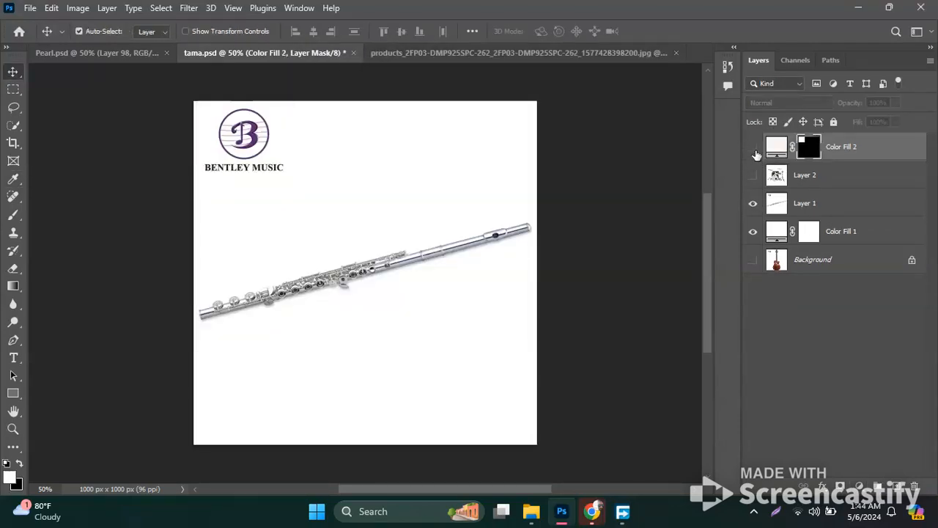
drag(861, 153, 915, 486)
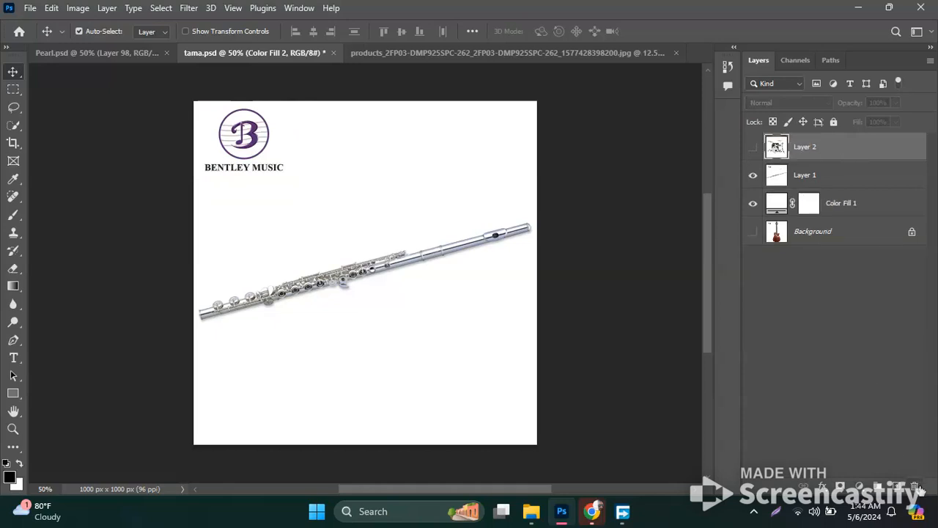
click(27, 91)
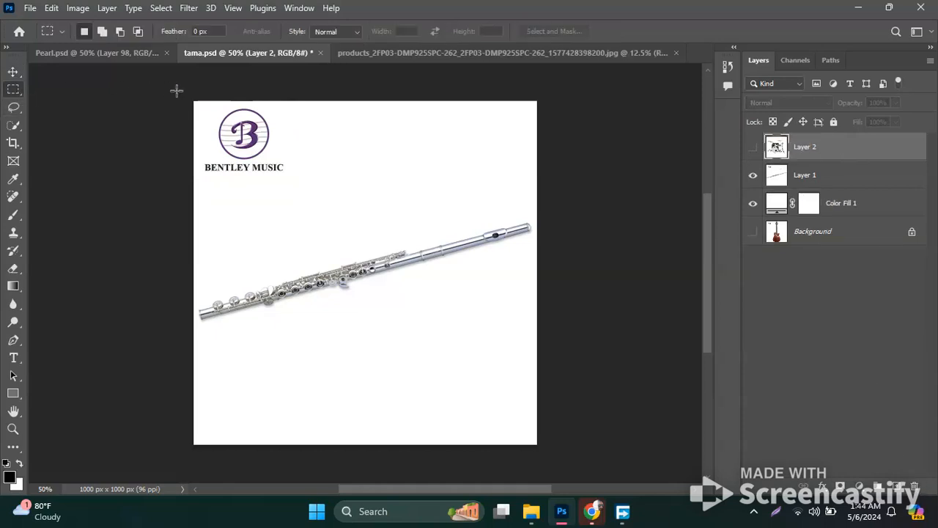
drag(189, 100, 294, 183)
Add a Solid Color fill layer in pure white (ffffff) over the selected logo area
click(859, 487)
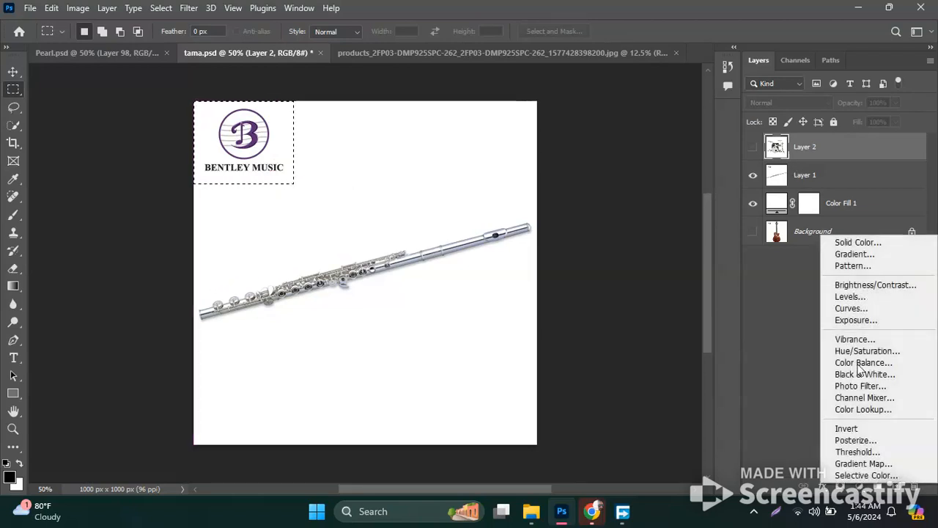
click(856, 241)
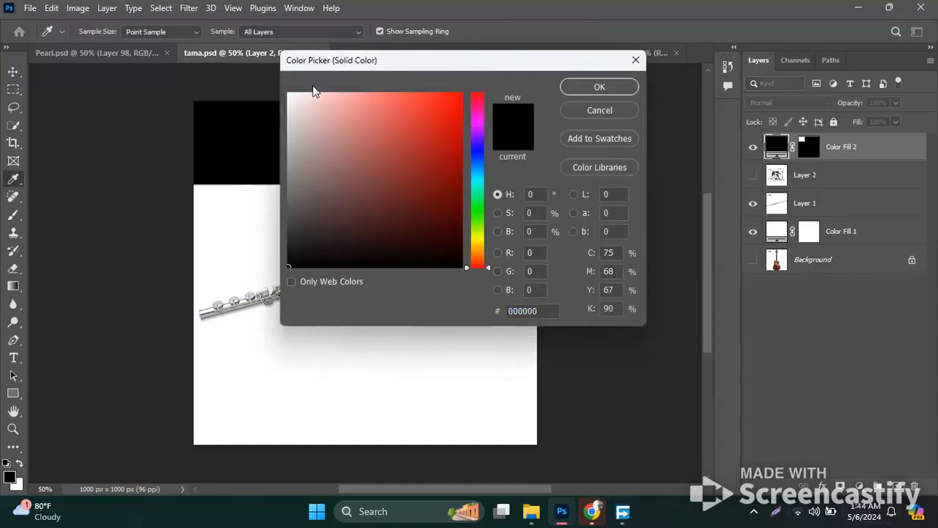
click(287, 96)
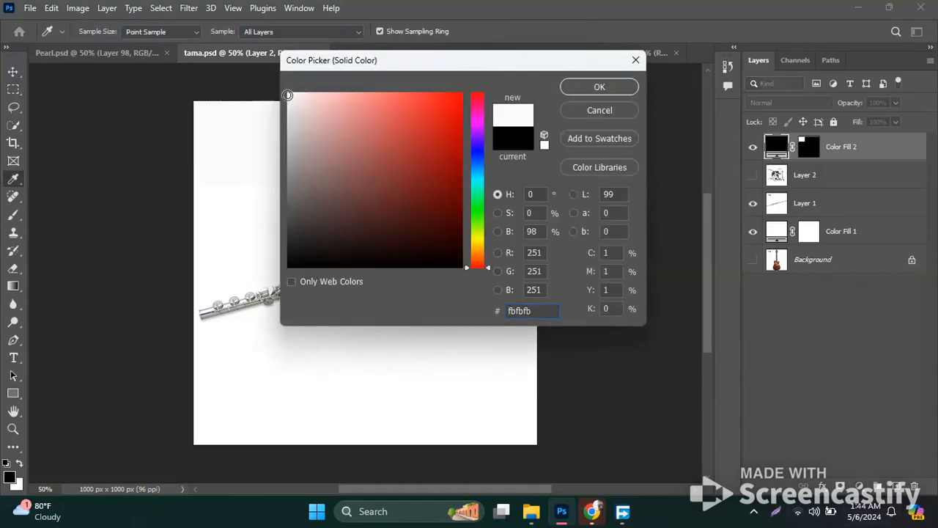
drag(291, 95, 280, 85)
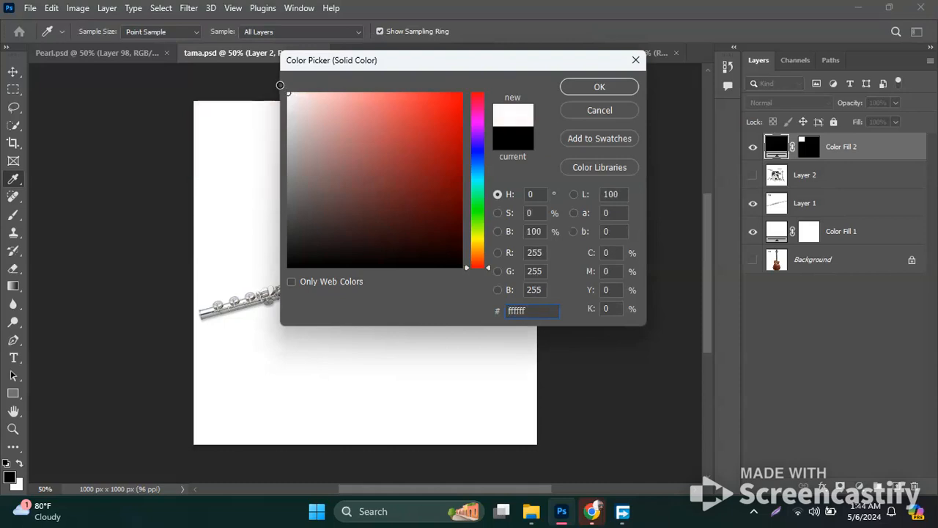
click(599, 87)
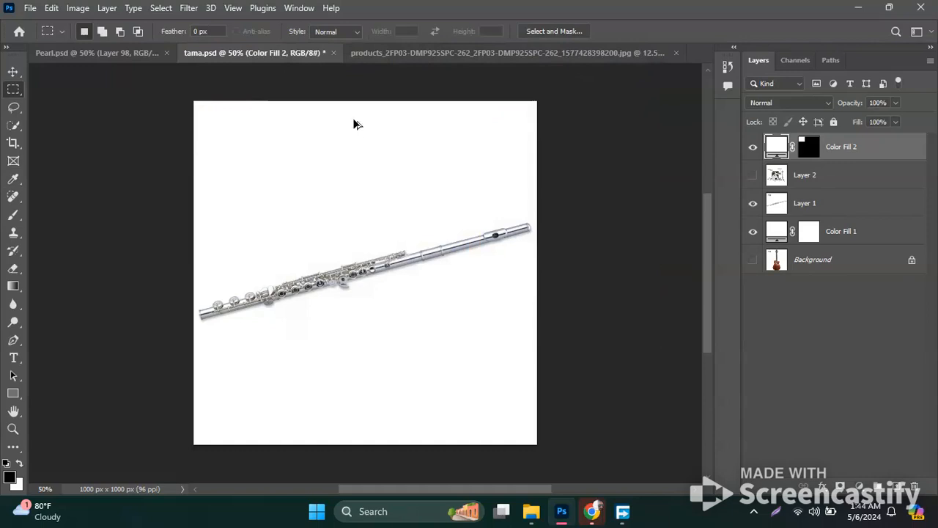
Save a JPEG copy at quality 12 in the bg folder, replacing the existing file Pearl PF-665RBE Quantz Series Advance Flute
click(362, 263)
key(ctrl+alt+s)
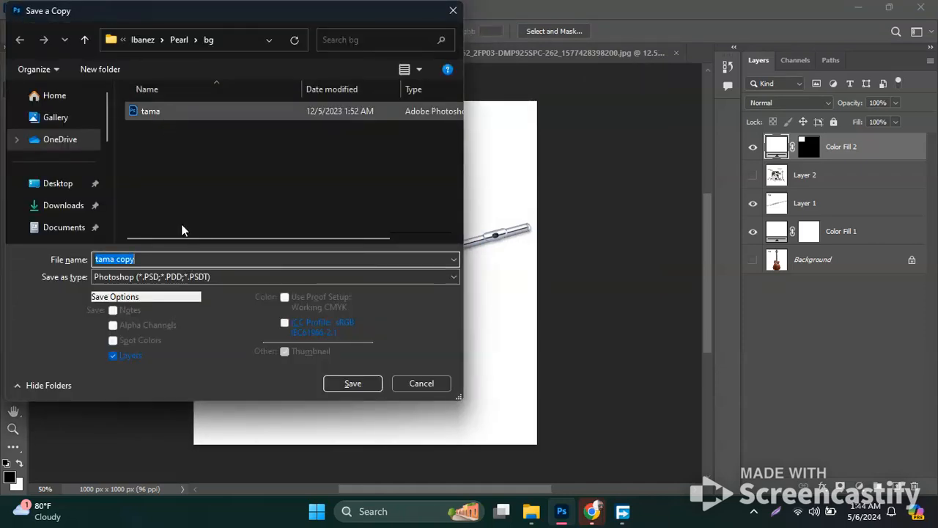
click(178, 277)
click(170, 383)
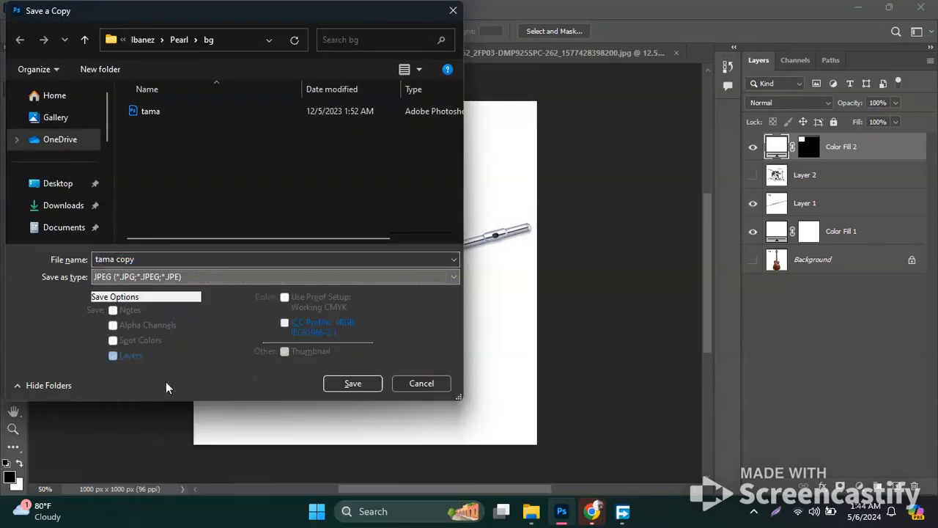
click(183, 112)
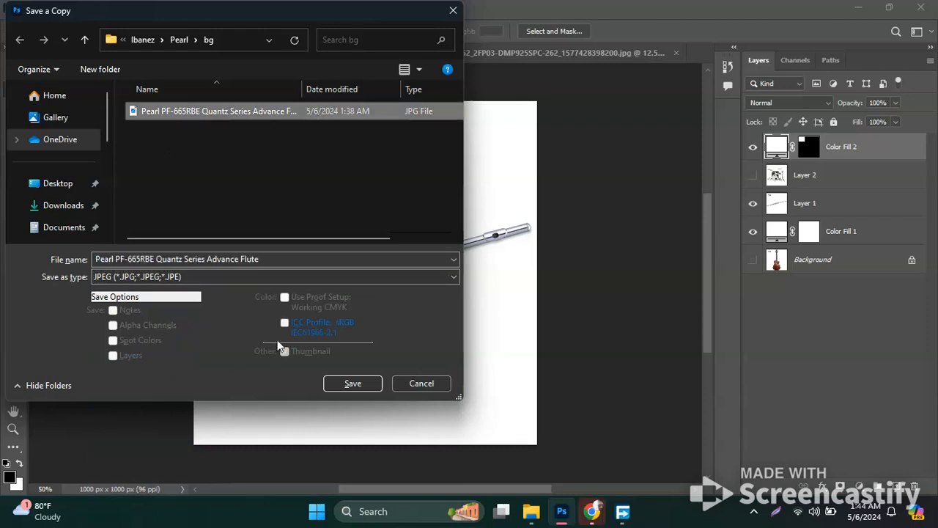
click(355, 386)
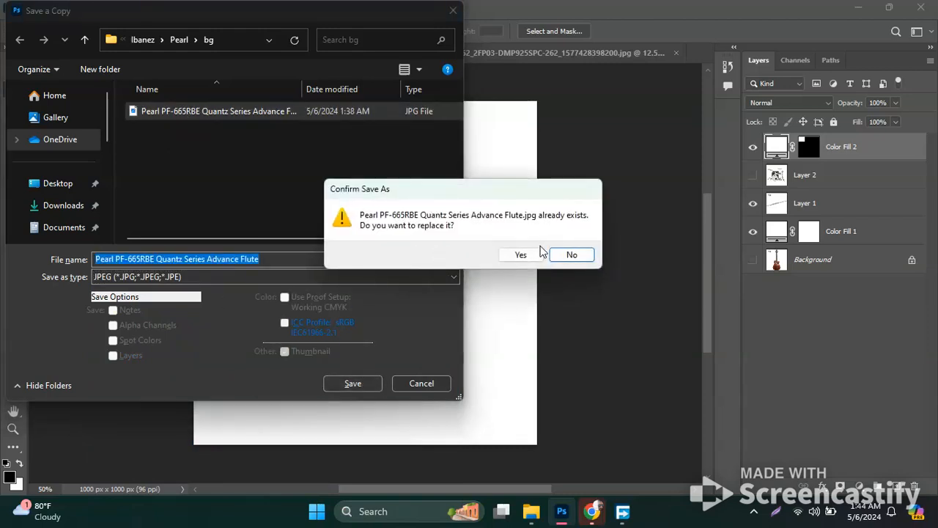
click(516, 253)
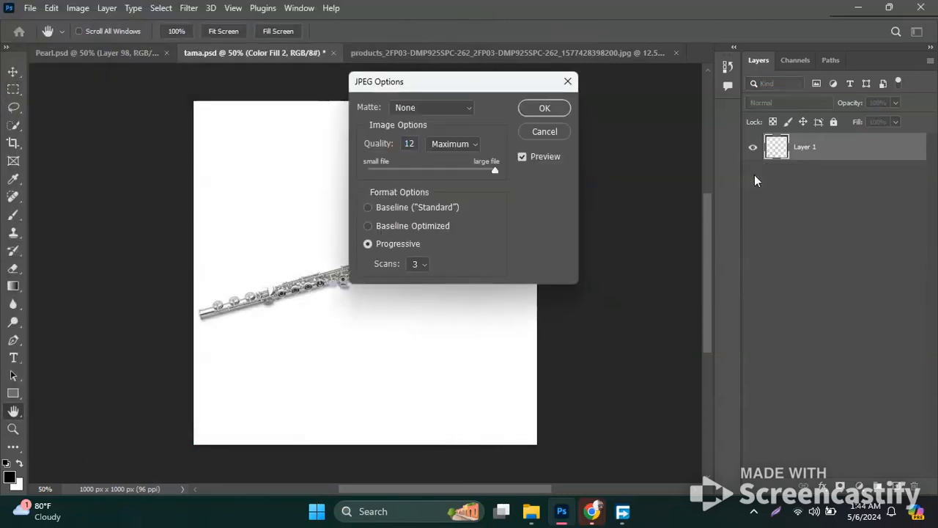
click(551, 108)
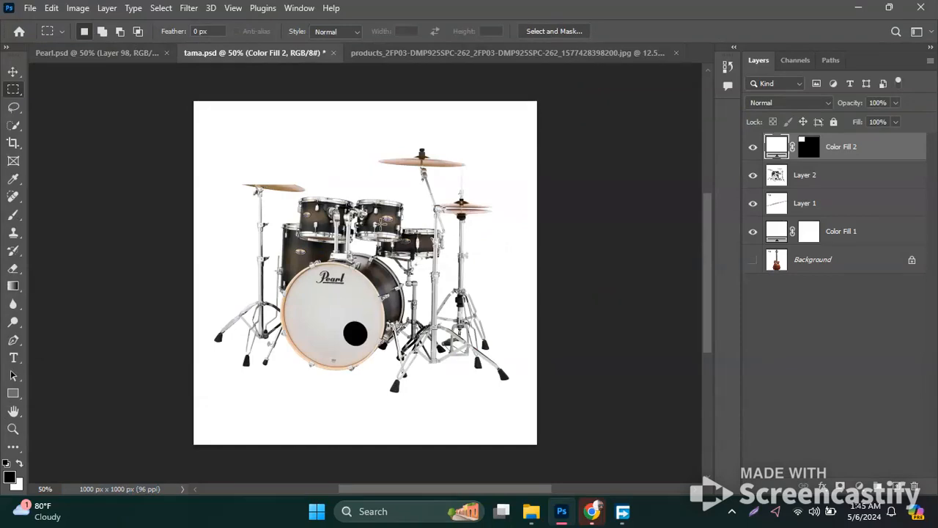
Show the drum set without Color Fill 2, begin saving a copy, and look up its product name in cell B3 of Pearl Listings 2024 in Chrome
click(752, 147)
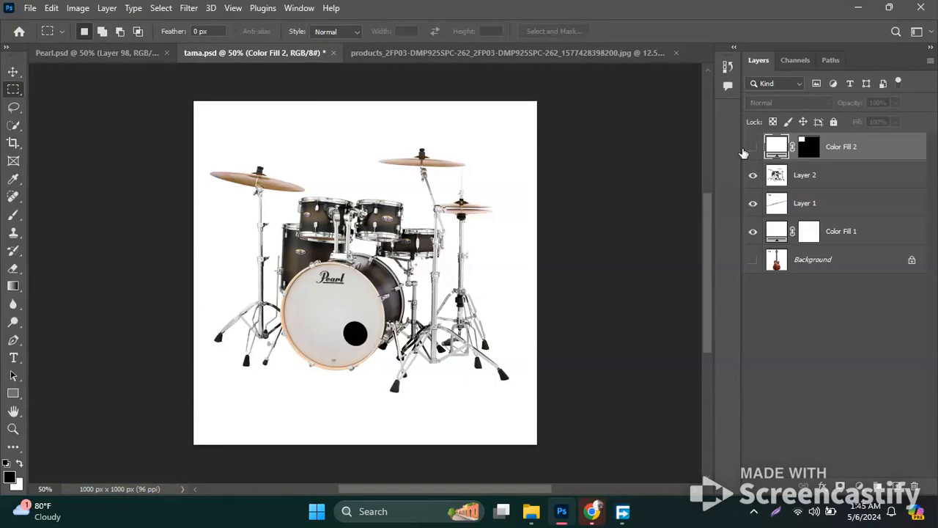
key(ctrl+alt+s)
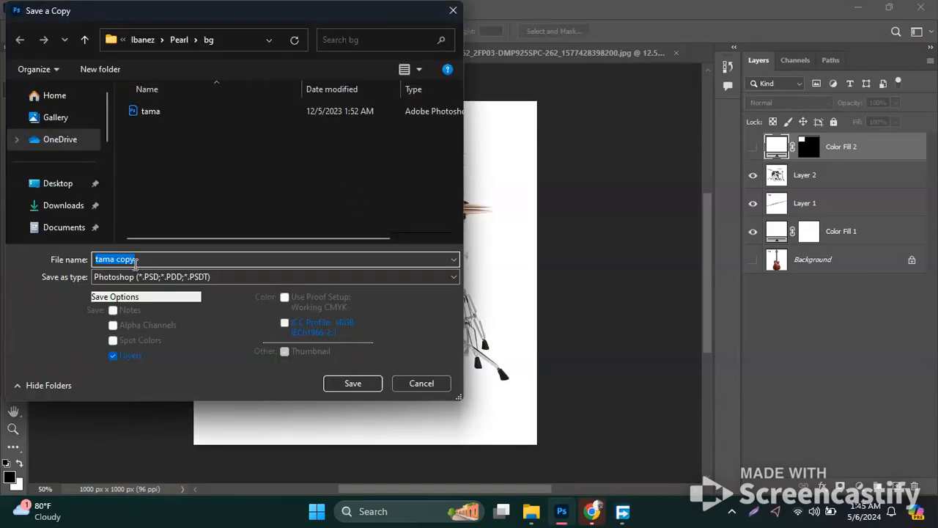
mouse_move(592, 511)
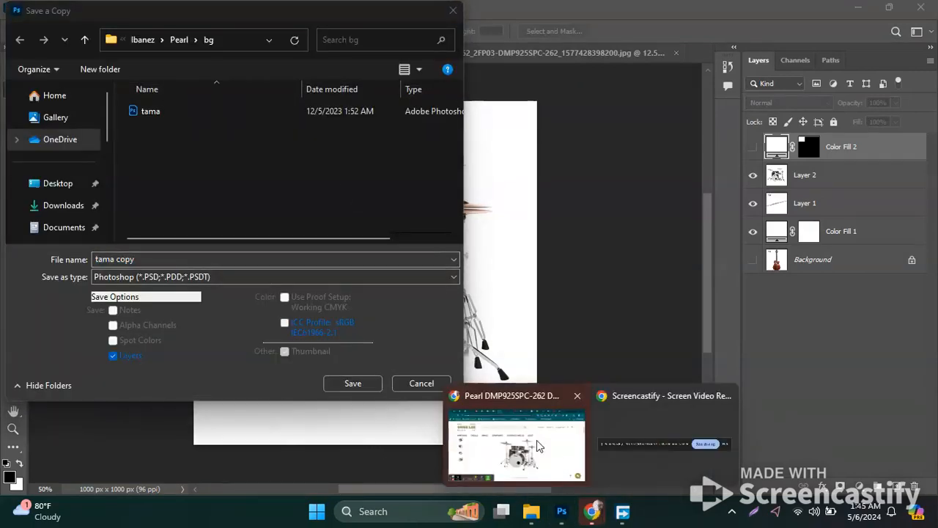
click(561, 461)
click(232, 13)
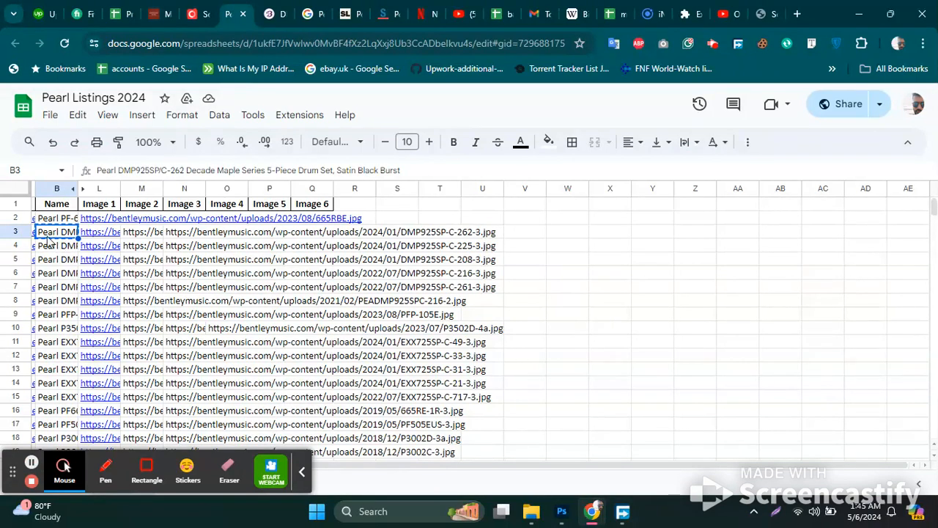
mouse_move(565, 522)
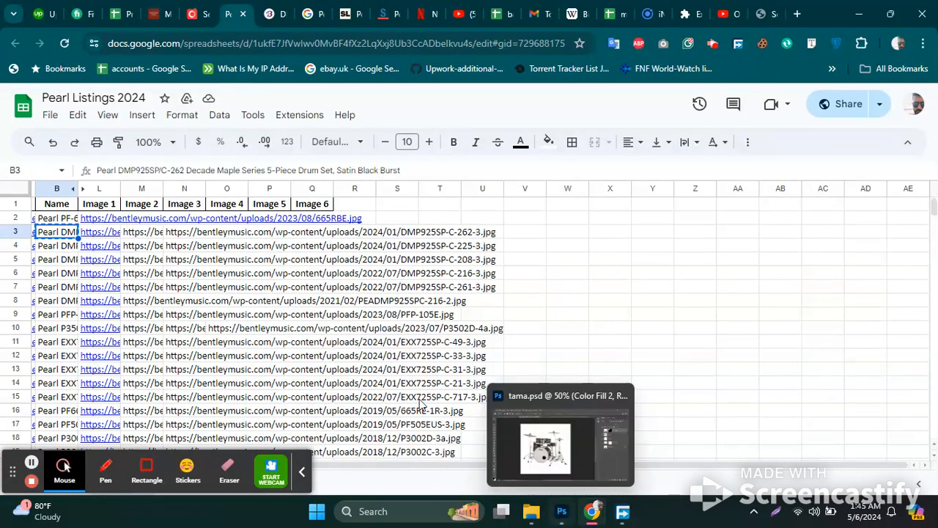
Back in Photoshop, try to save the copy as a JPEG named Pearl DMP925SP/C-262 Decade Maple Series 5-Piece Drum Set, Satin Black Burst
click(562, 511)
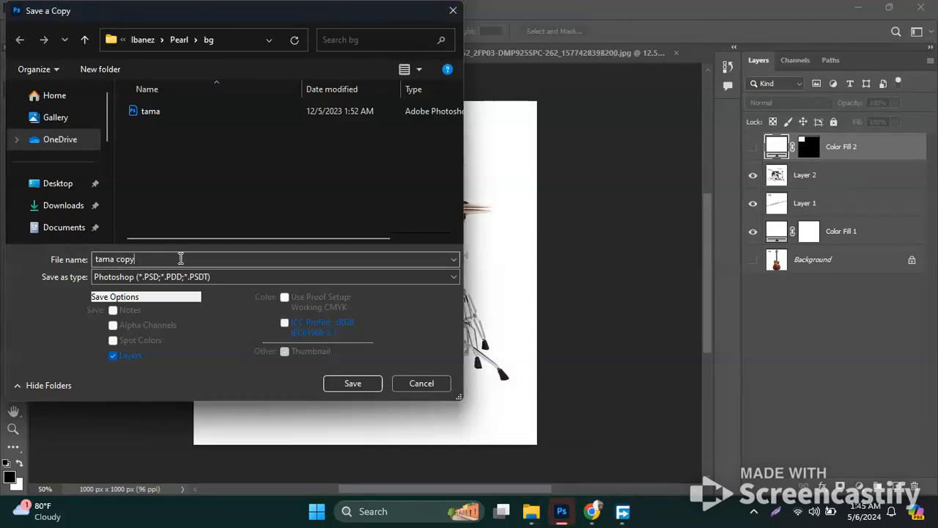
click(191, 278)
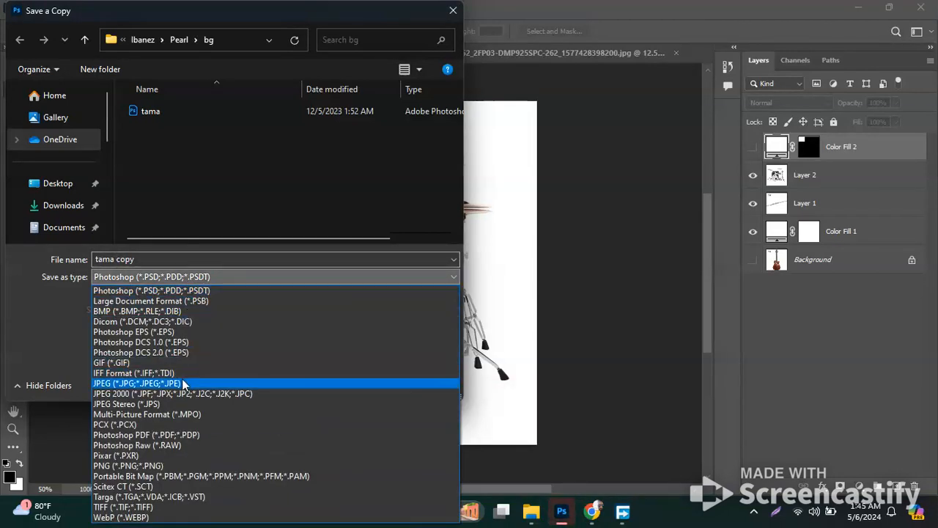
click(183, 382)
click(178, 257)
key(ctrl+a)
key(ctrl+v)
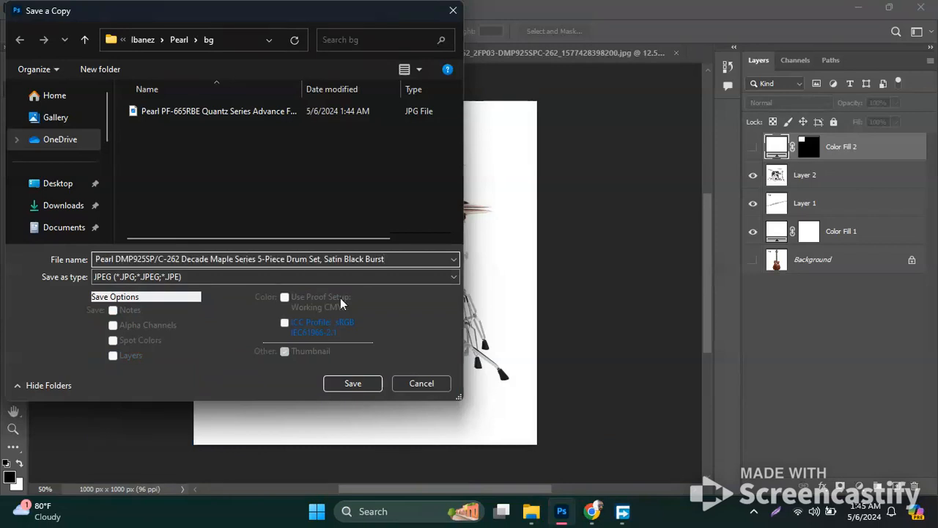
click(356, 385)
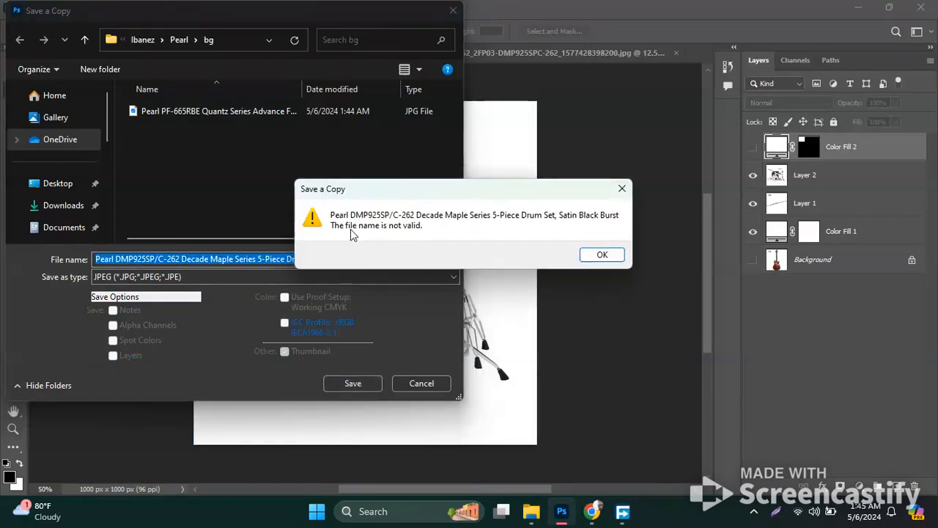
click(602, 255)
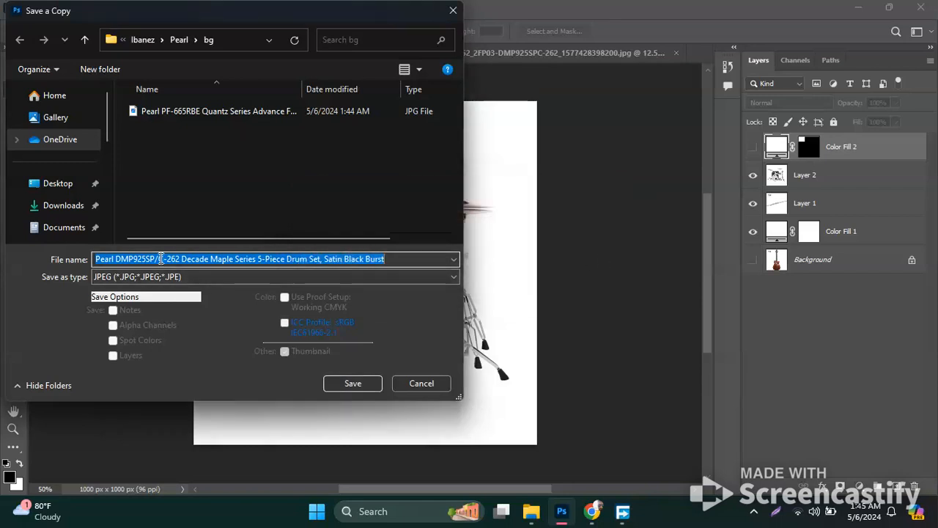
Replace the slash in the drum set's file name with a space and save the JPEG copy at quality 12
click(163, 259)
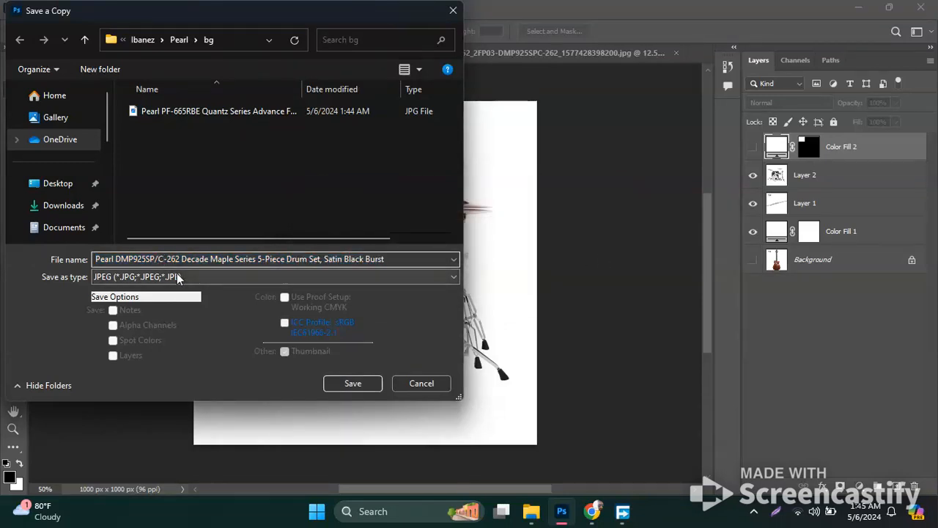
key(BackSpace)
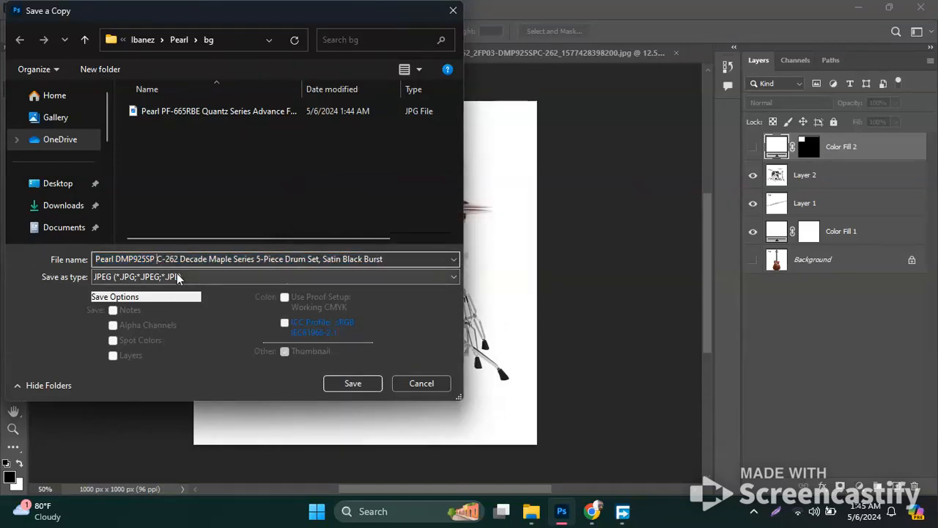
key(Return)
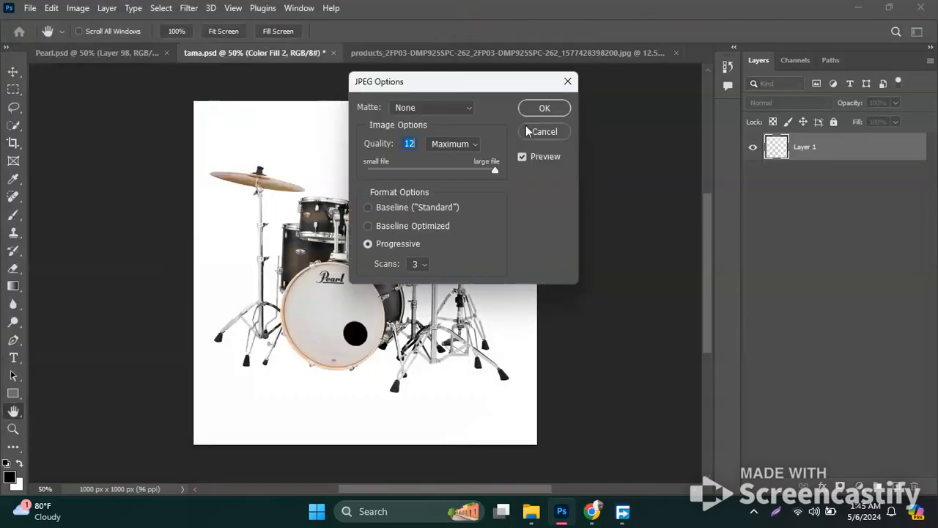
click(548, 109)
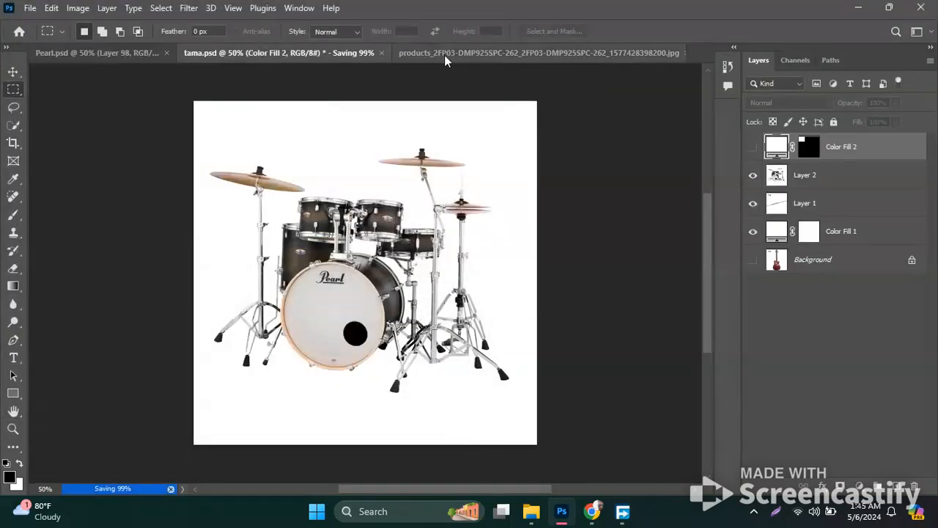
Switch to the original DMP925SPC-262 drum set product photo and activate the Move tool
click(445, 58)
key(v)
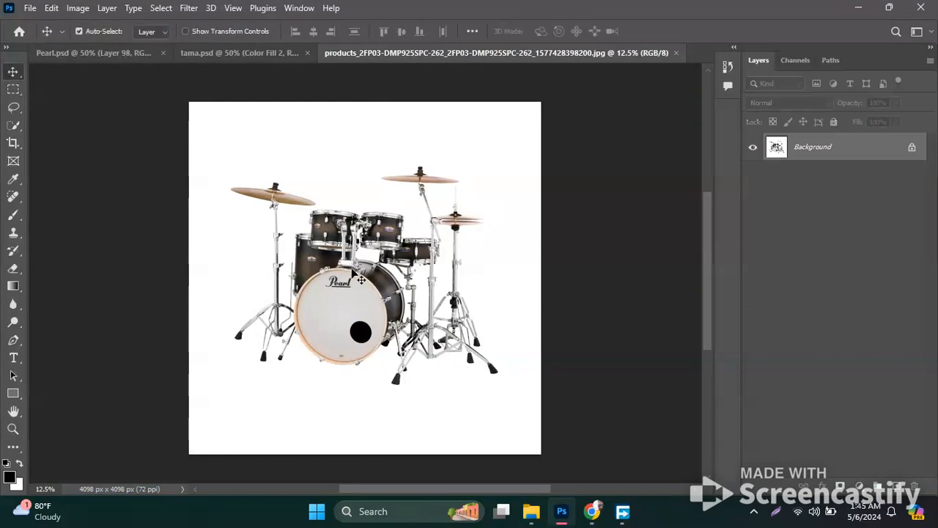
key(m)
mouse_move(364, 276)
mouse_down()
mouse_move(131, 80)
mouse_move(140, 63)
mouse_up()
click(386, 260)
drag(380, 287, 346, 274)
key(v)
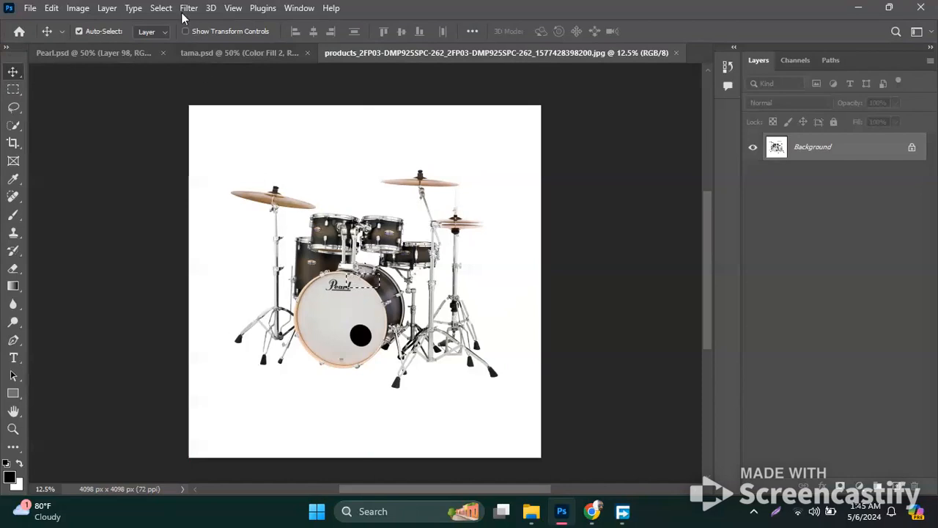
click(160, 8)
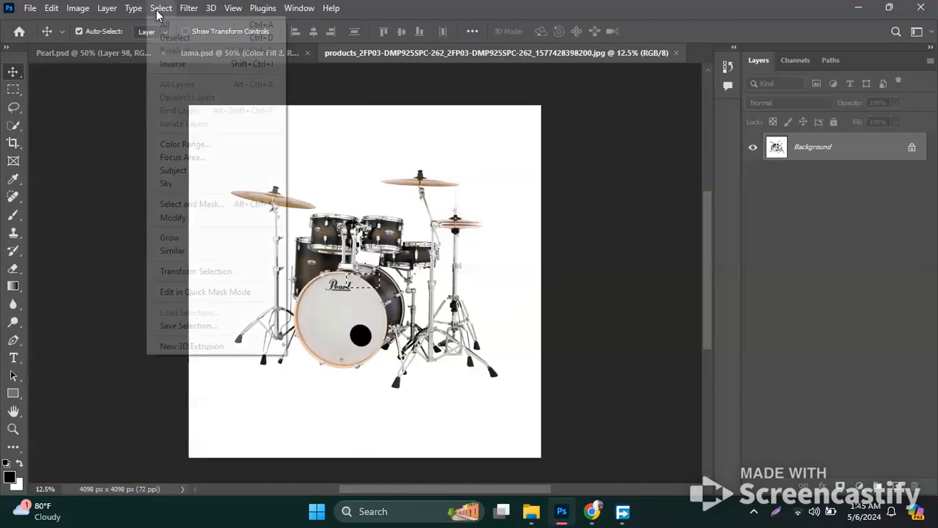
click(172, 41)
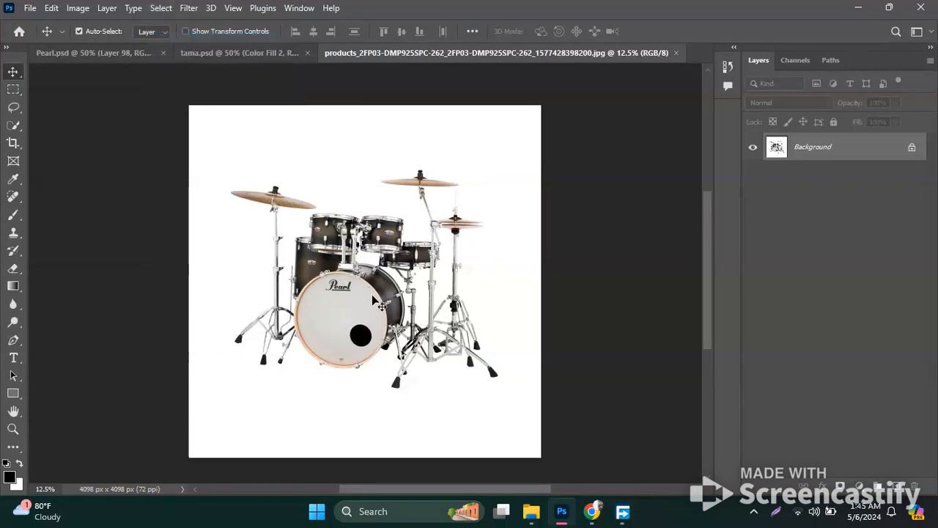
Copy the drum set photo into Pearl.psd as a new layer and scale it to 15%
drag(361, 275, 153, 112)
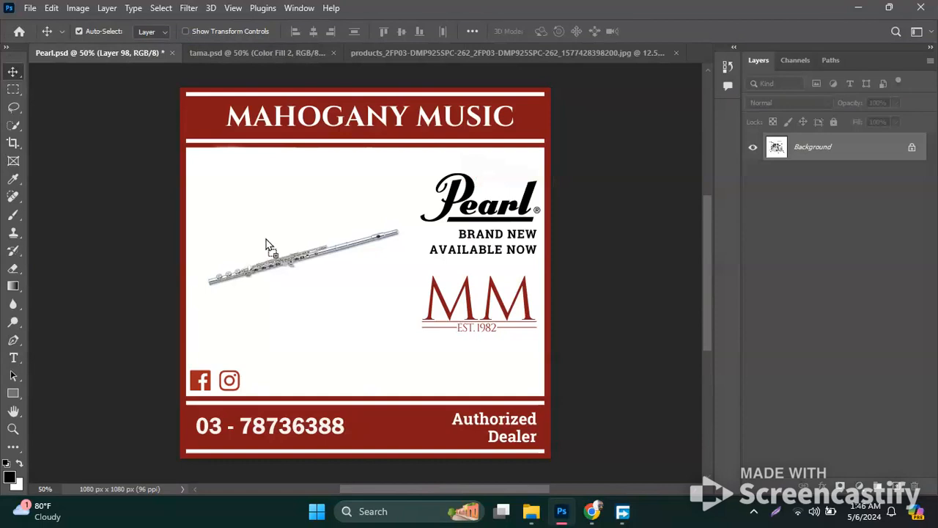
drag(266, 239, 266, 238)
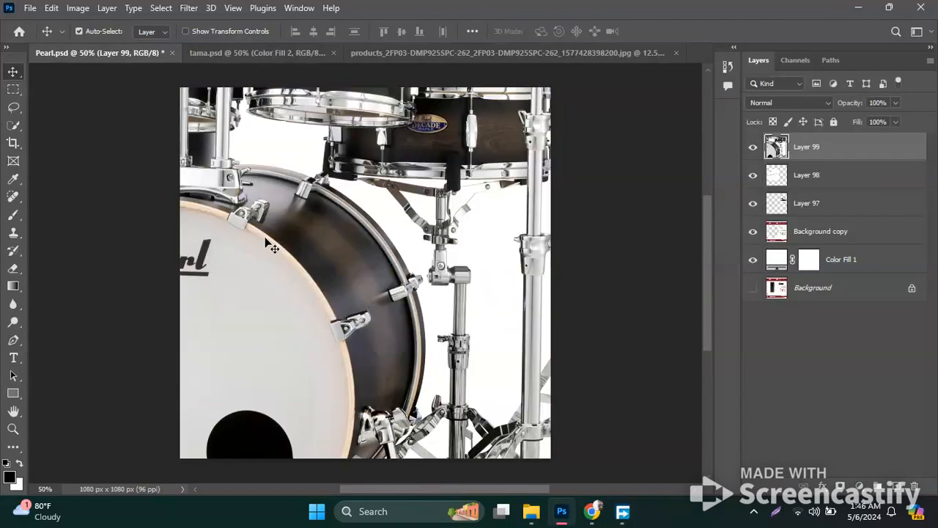
key(ctrl+t)
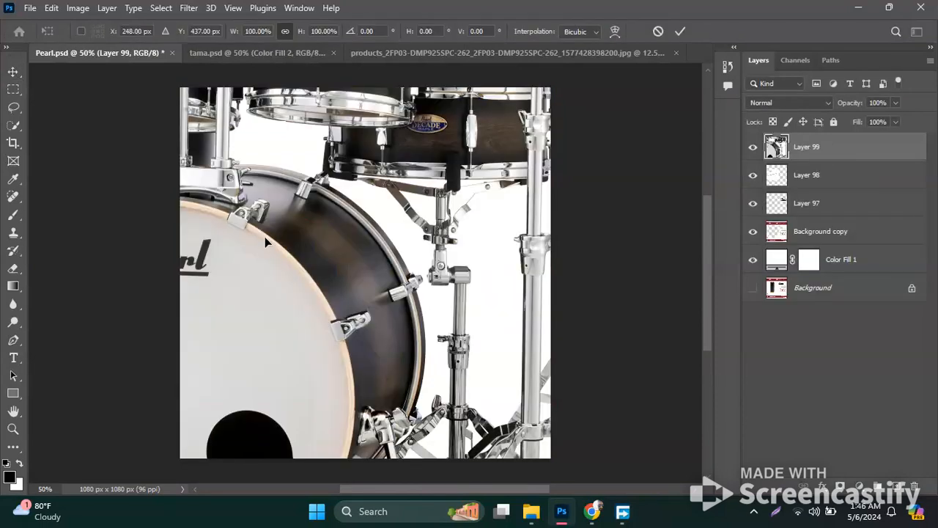
click(321, 32)
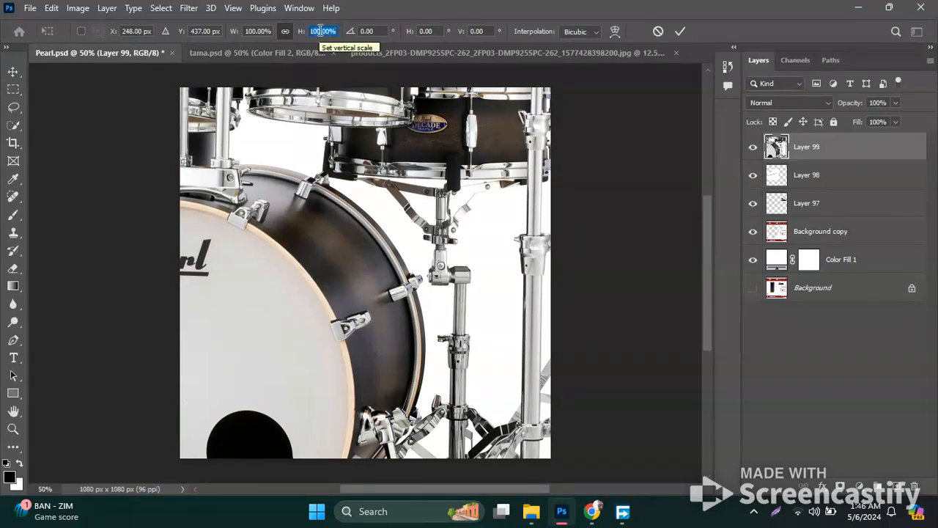
click(321, 32)
double_click(320, 33)
text(15)
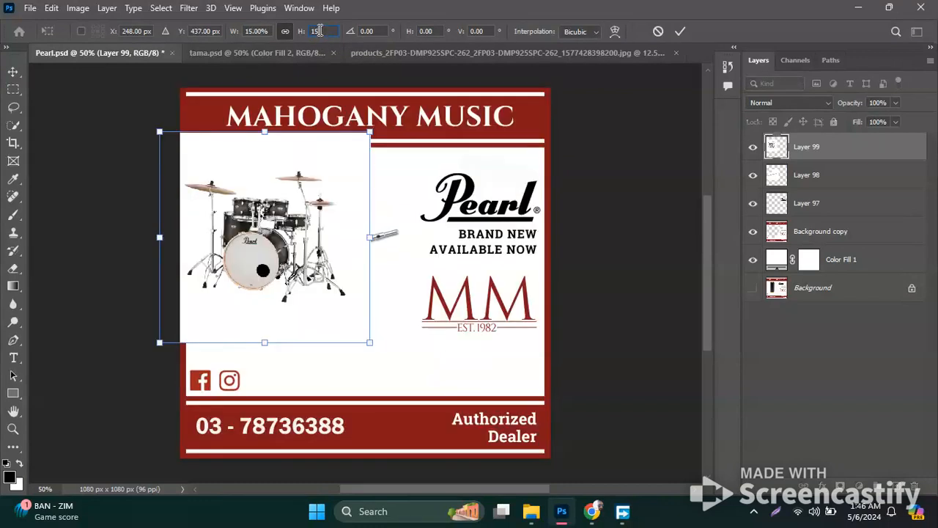
key(Return)
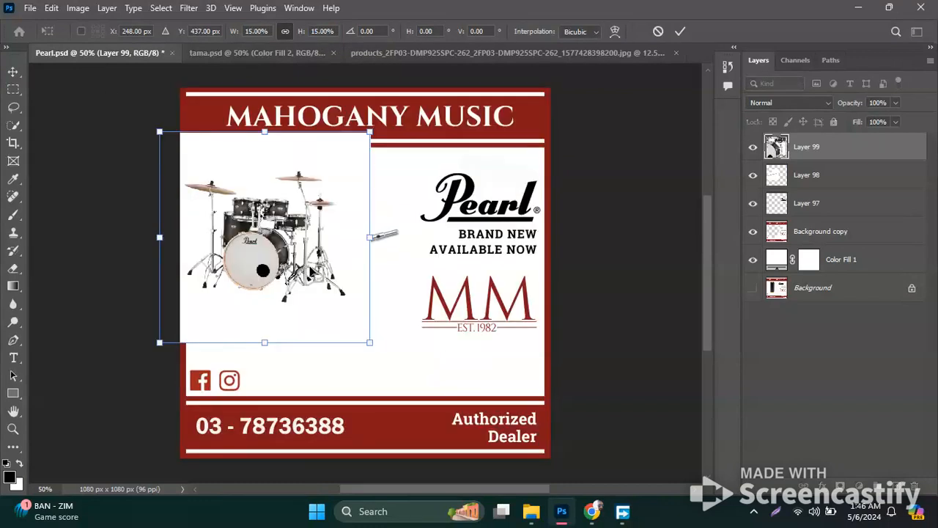
Move the drum set into the white area beside the Pearl logo, shrink it slightly, and apply the transform
drag(253, 259, 284, 272)
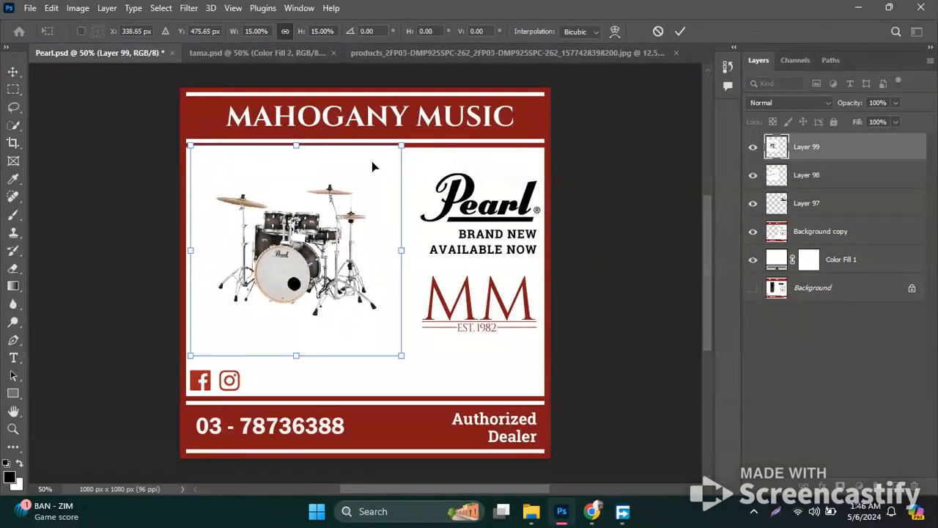
drag(401, 144, 394, 152)
mouse_move(317, 279)
mouse_down()
mouse_move(337, 280)
mouse_move(320, 277)
mouse_up()
click(680, 32)
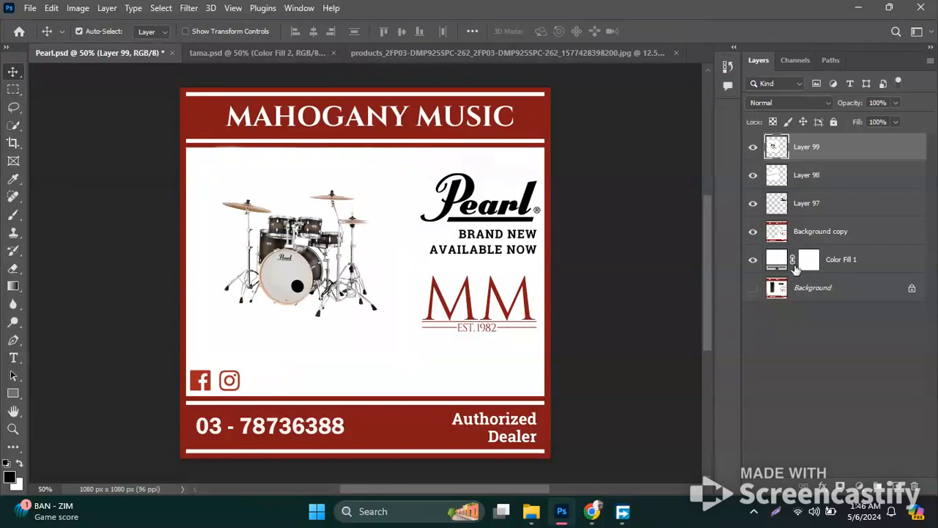
Reorder the drum set's Layer 99 directly below Background copy and hide the flute on Layer 98
double_click(808, 146)
click(851, 155)
drag(804, 145, 817, 246)
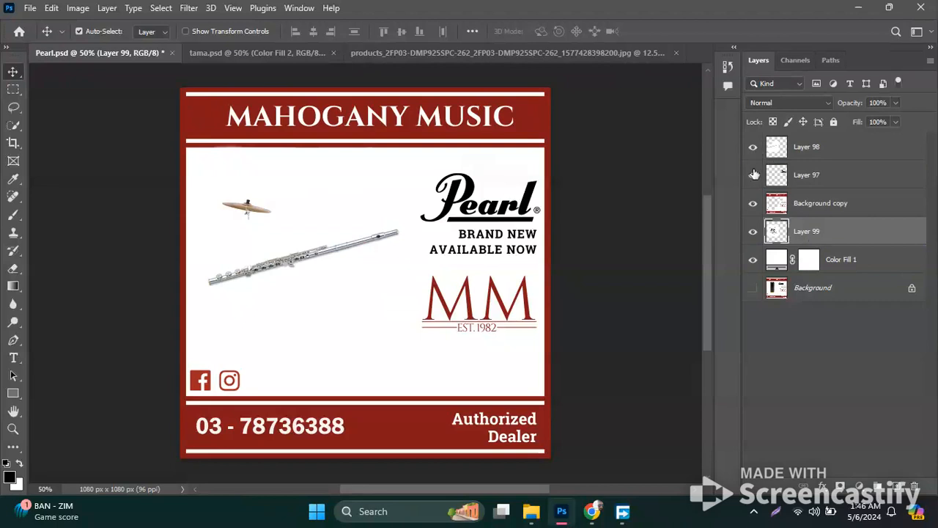
click(752, 147)
Enlarge the drum set on Layer 99 to about 126%, reposition it between the red border and the Pearl logo, and apply the transform
key(ctrl+t)
drag(399, 354, 422, 378)
mouse_move(321, 303)
mouse_down()
mouse_move(291, 299)
mouse_move(323, 293)
mouse_up()
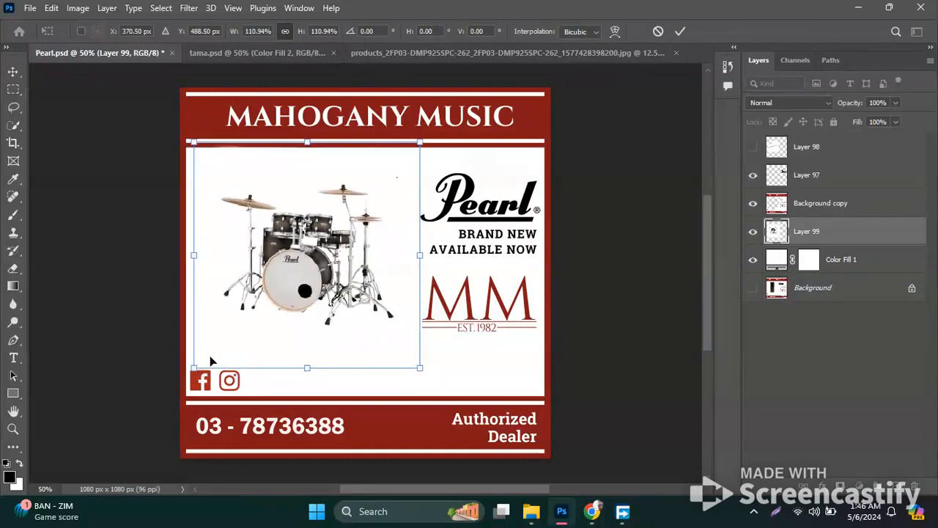
drag(192, 365, 176, 386)
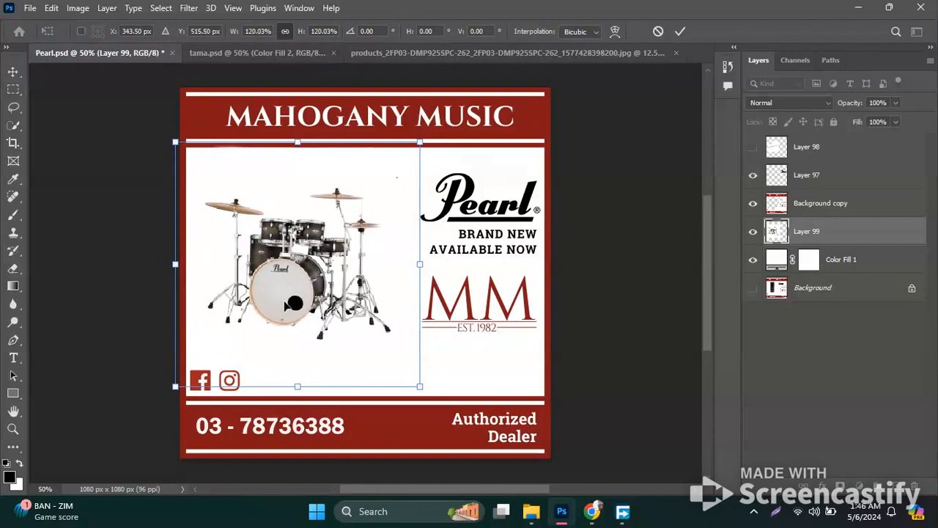
drag(330, 280, 330, 273)
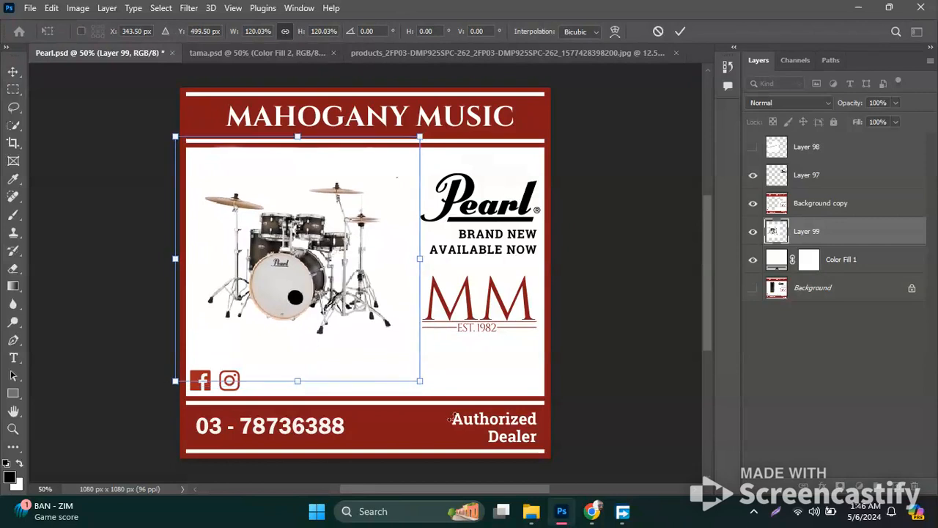
drag(420, 377, 432, 392)
drag(318, 315, 323, 301)
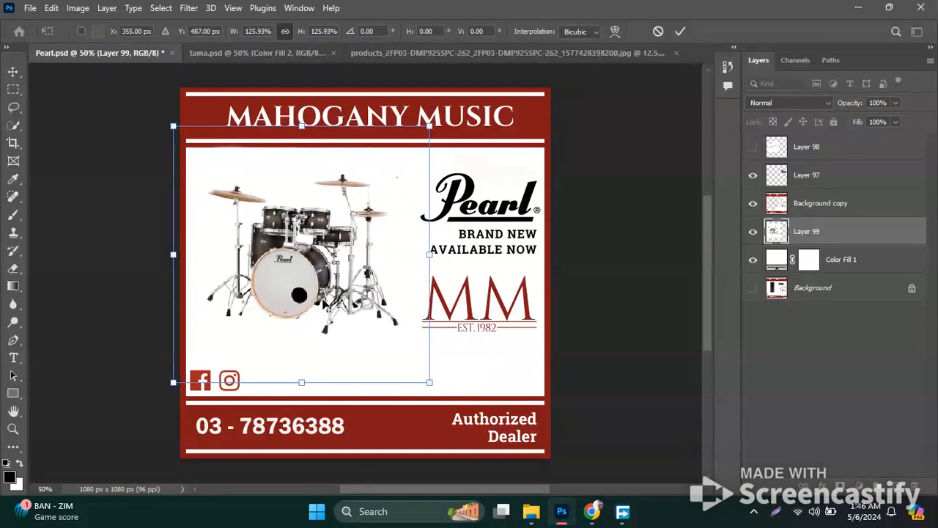
drag(345, 263, 352, 262)
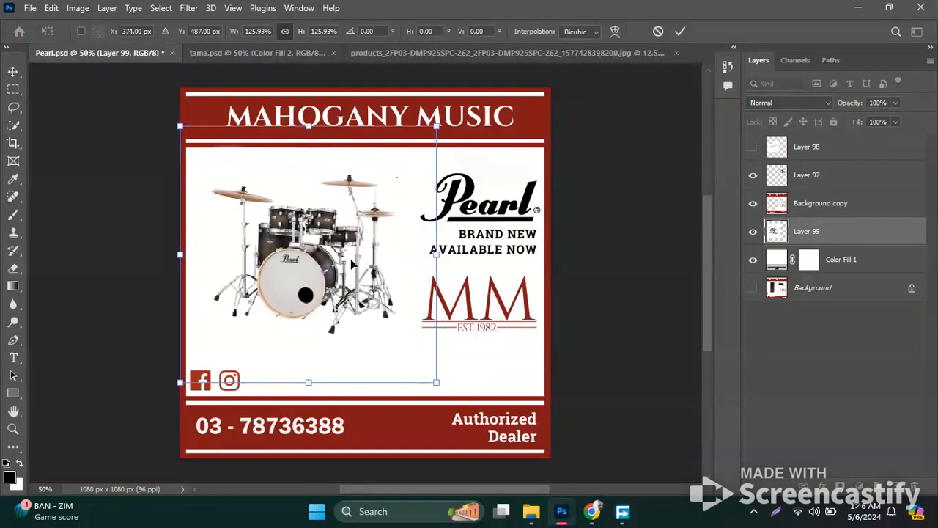
click(680, 31)
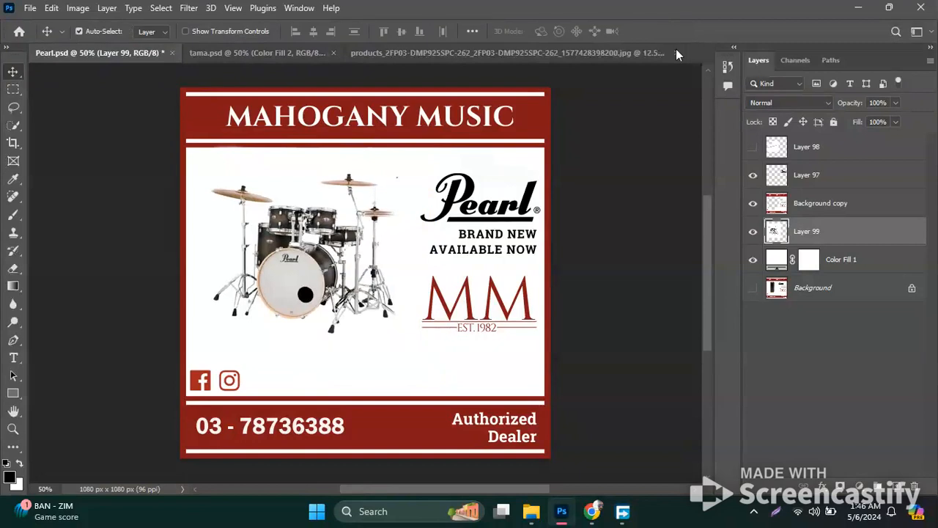
Erase the leftover white areas on Background copy that cover the drum set's outer cymbal edge and stand feet
click(782, 209)
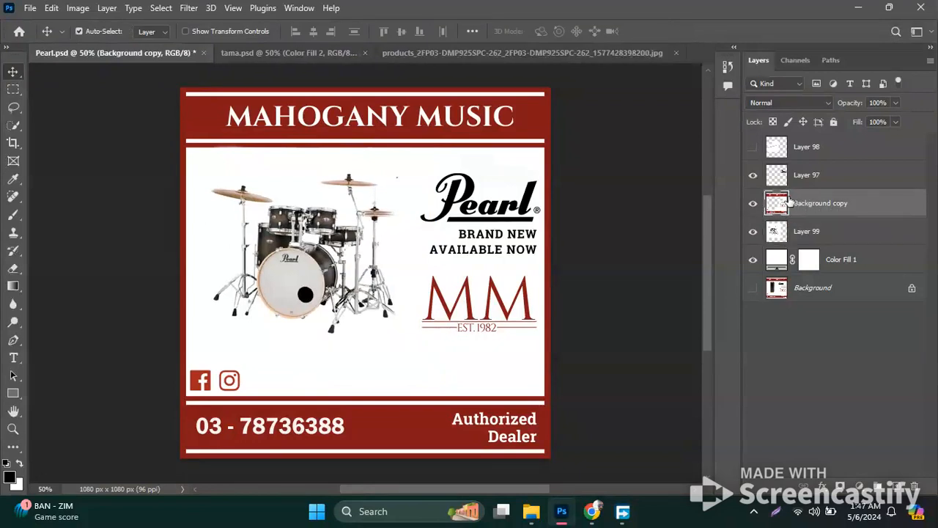
key(b)
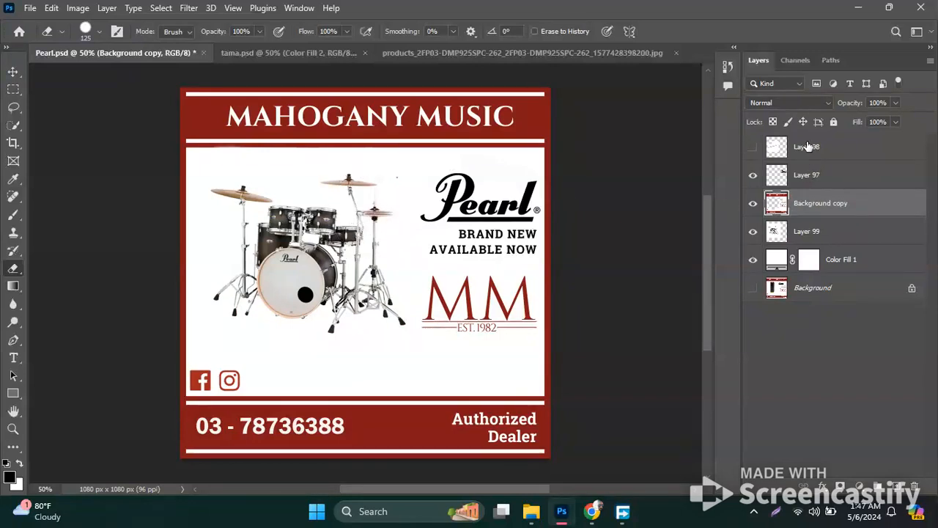
click(822, 233)
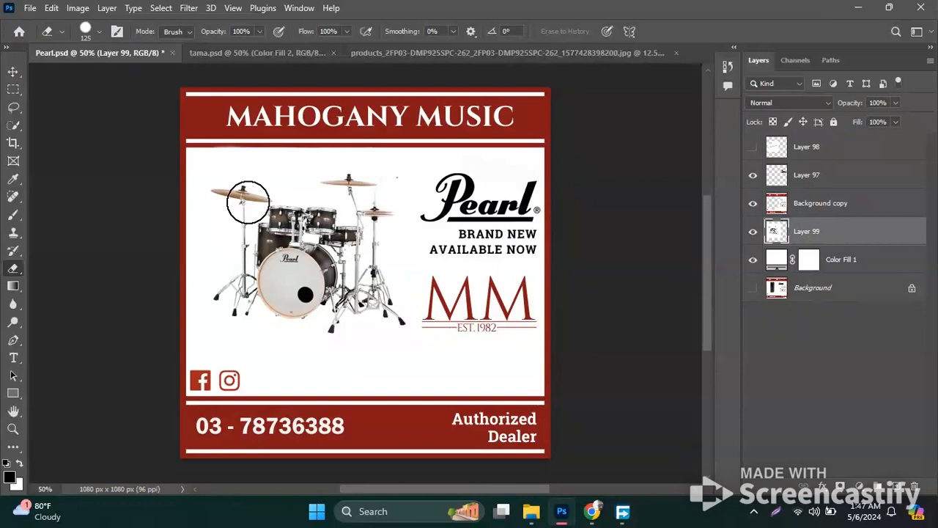
key(ctrl+z)
click(826, 209)
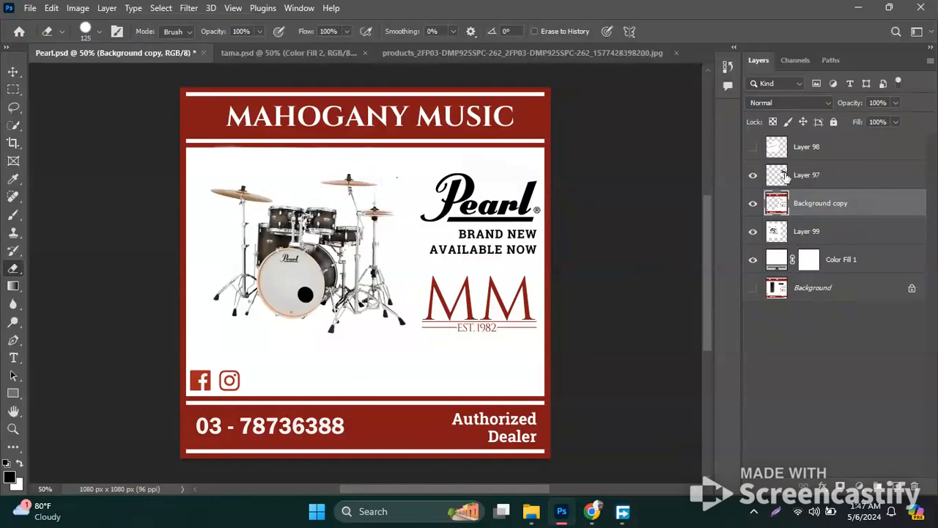
click(753, 147)
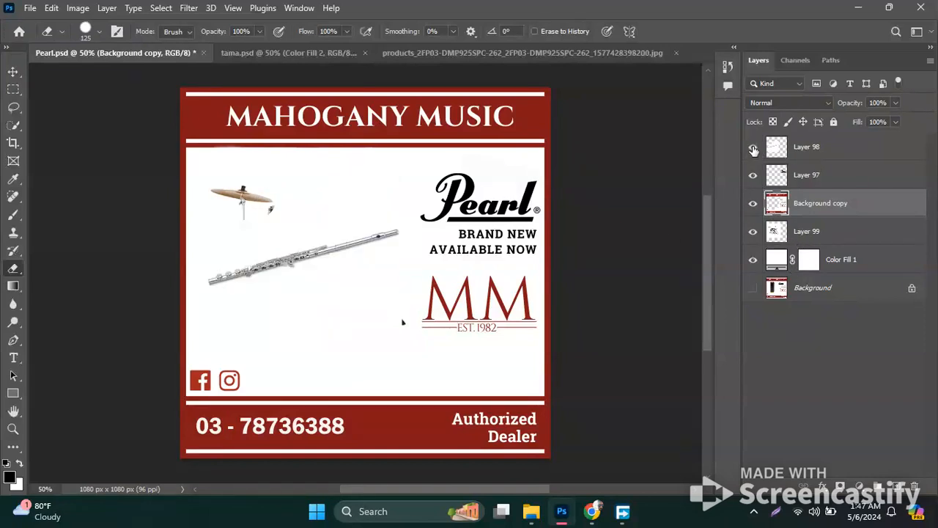
click(753, 147)
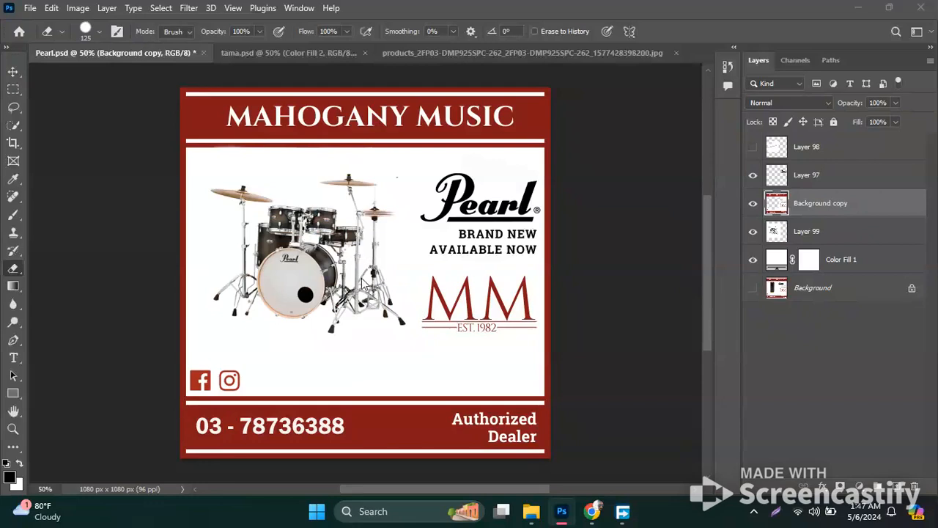
Set up a JPEG copy in the Pearl folder named Pearl DMP925SP/C-262 Decade Maple Series 5-Piece Drum Set, Satin Black Burst
key(ctrl+shift+s)
text(Pearl DMP925SP/C-262 Decade Maple Series 5-Piece Drum Set Satin Black Burst)
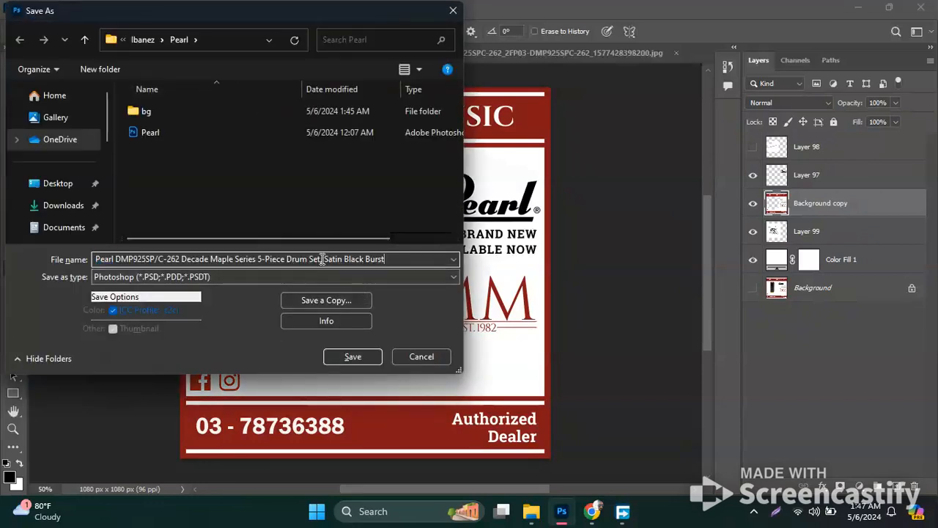
click(315, 276)
click(315, 286)
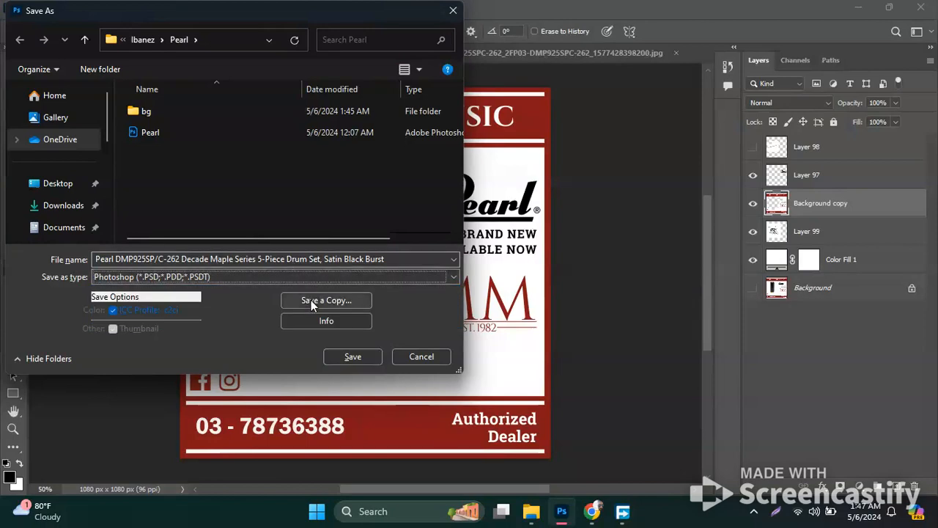
click(311, 299)
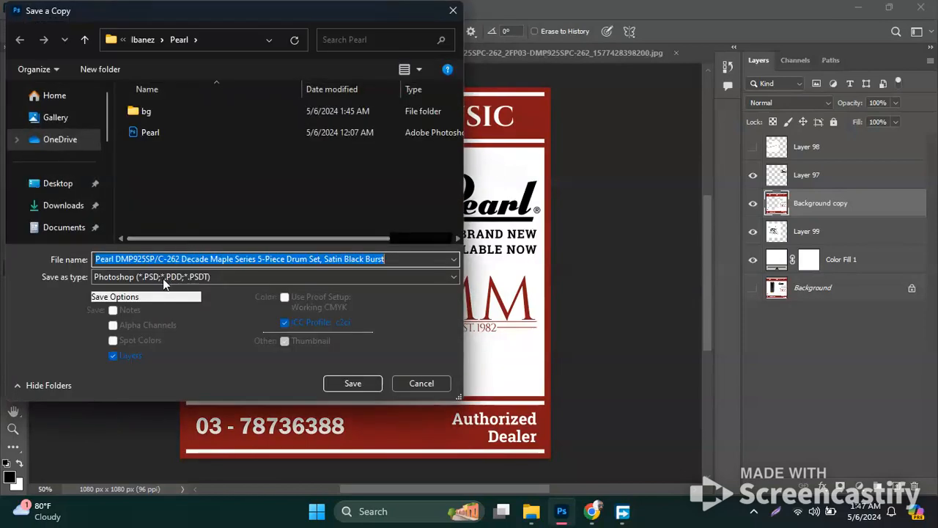
click(164, 279)
click(149, 383)
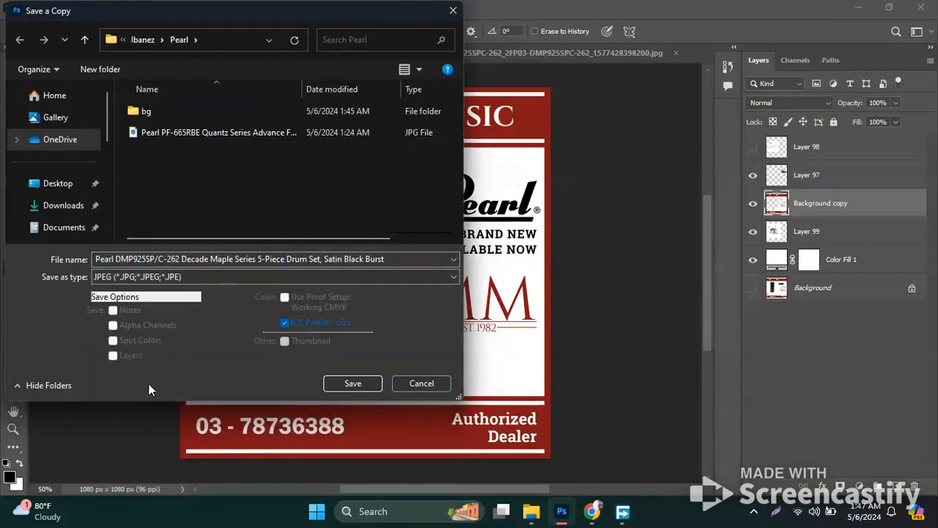